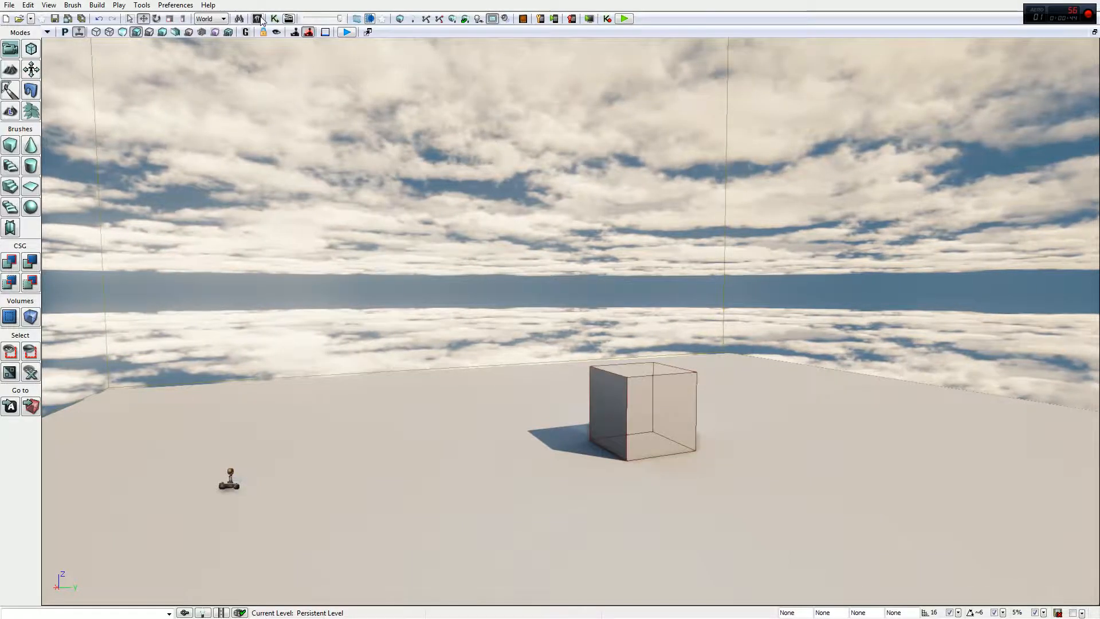
# Open the Content Browser and select the P_FX_Fire_SubUV_01 particle system
pyautogui.hotkey('ctrl', 'shift', 'f')
pyautogui.click(960, 46)
pyautogui.scroll(-4, 647, 301)
pyautogui.scroll(-10, 306, 405)
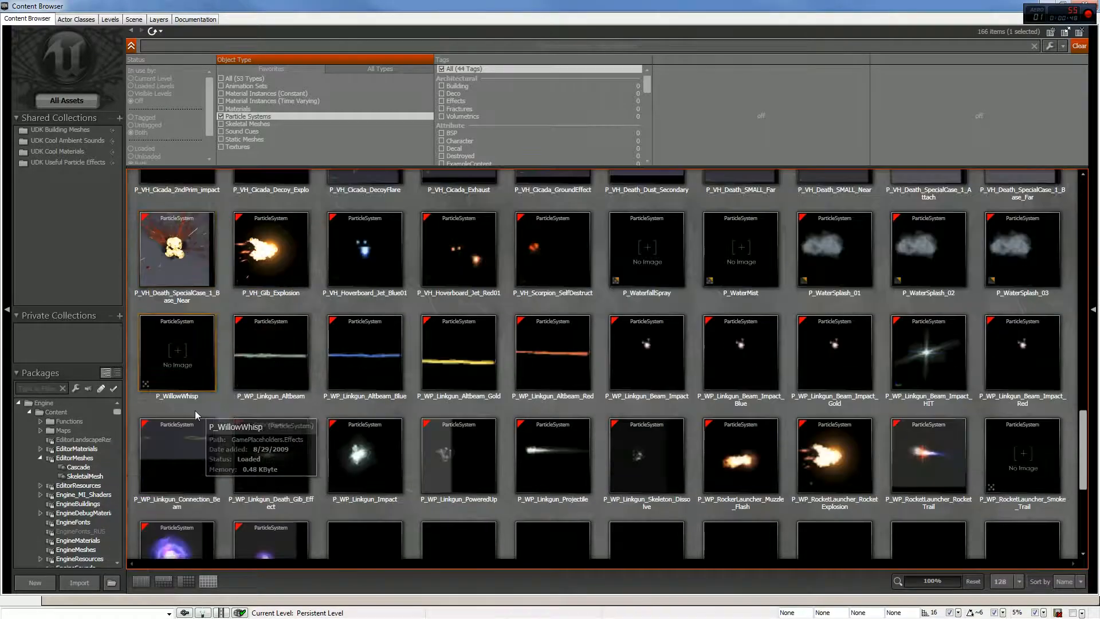
pyautogui.scroll(10, 189, 441)
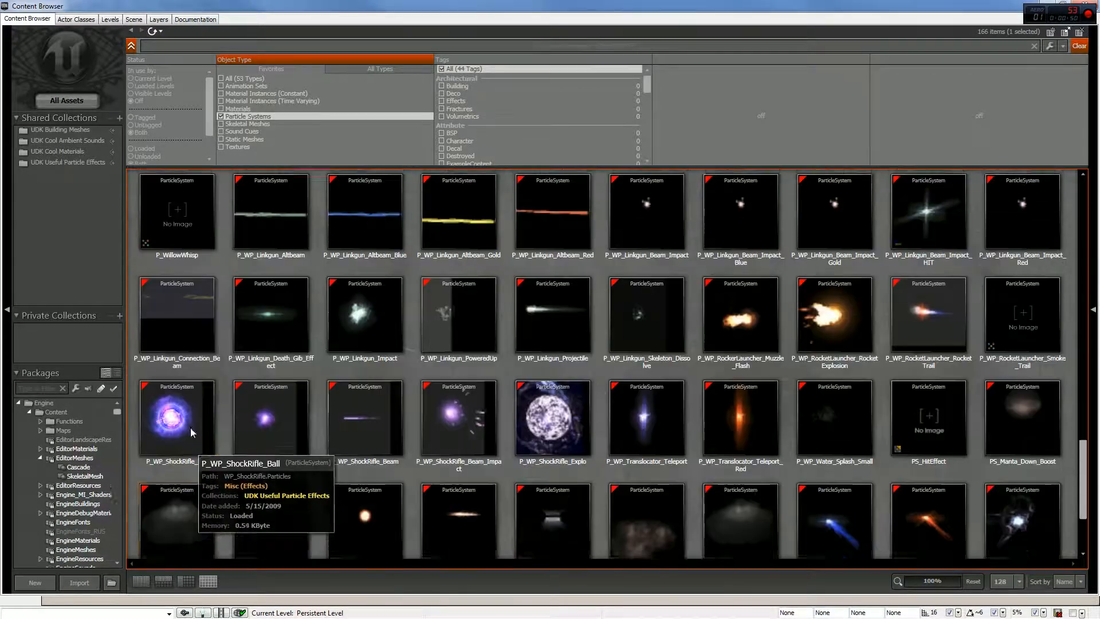
pyautogui.scroll(8, 194, 359)
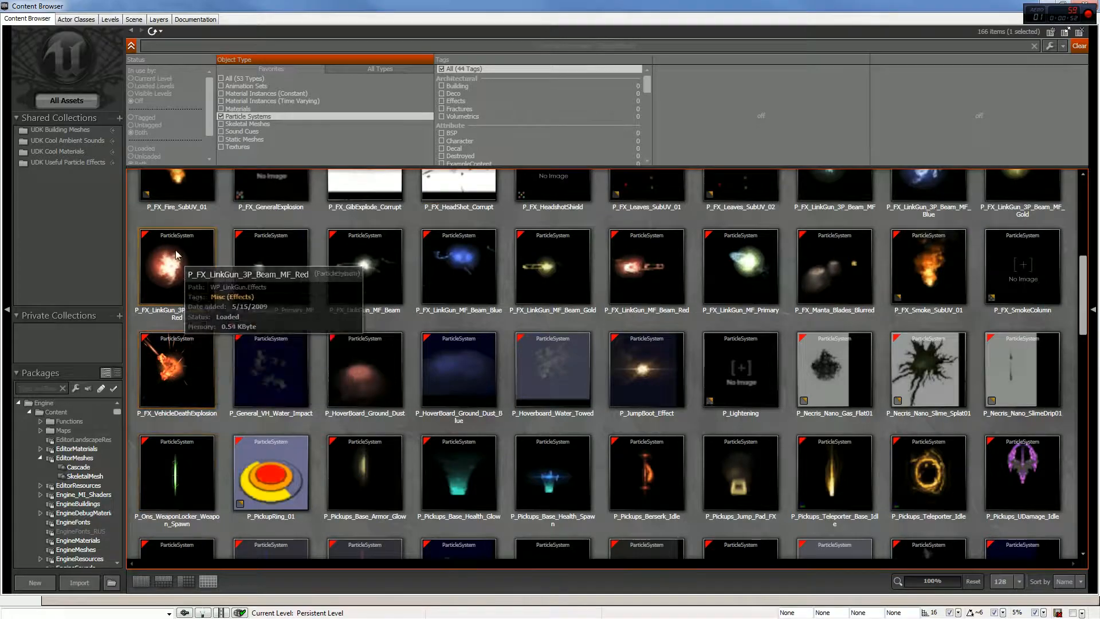
pyautogui.click(173, 299)
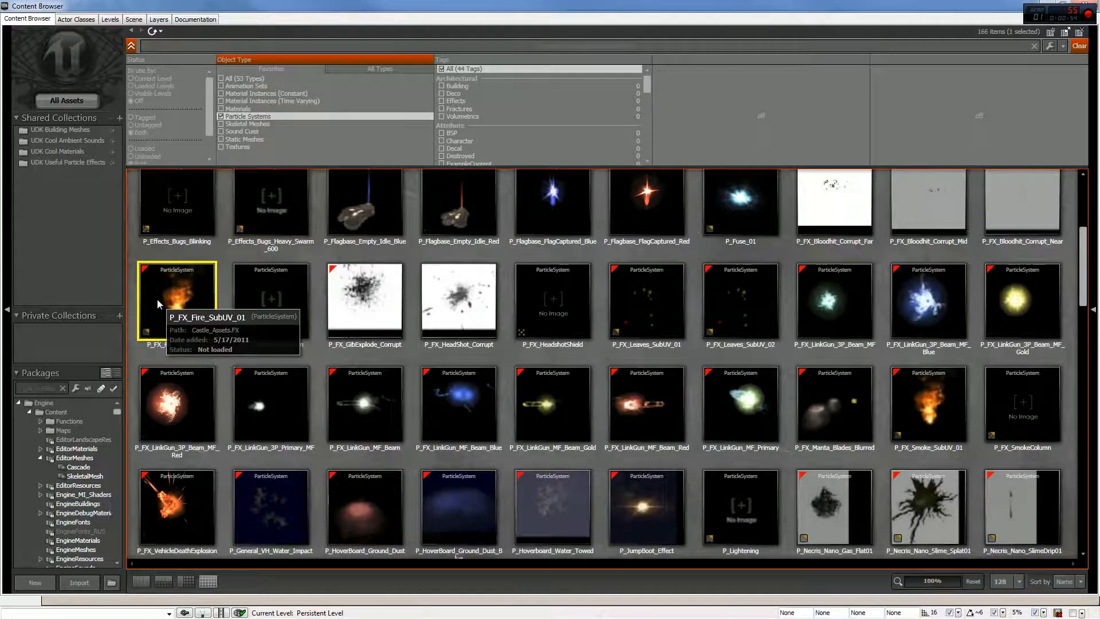
pyautogui.rightClick(157, 299)
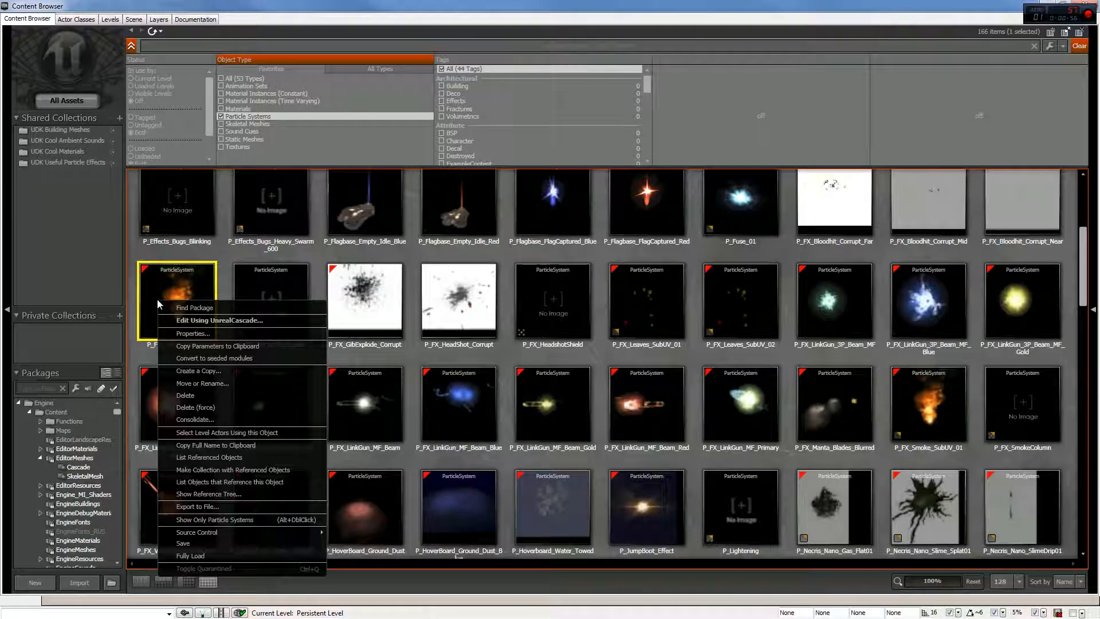
pyautogui.click(157, 299)
# Reduce the Content Browser window to uncover the viewport and place the selected fire particle system on the floor beside the cube
pyautogui.moveTo(398, 6); pyautogui.dragTo(231, 55)
pyautogui.moveTo(440, 248); pyautogui.dragTo(440, 285)
pyautogui.moveTo(217, 367); pyautogui.dragTo(683, 460)
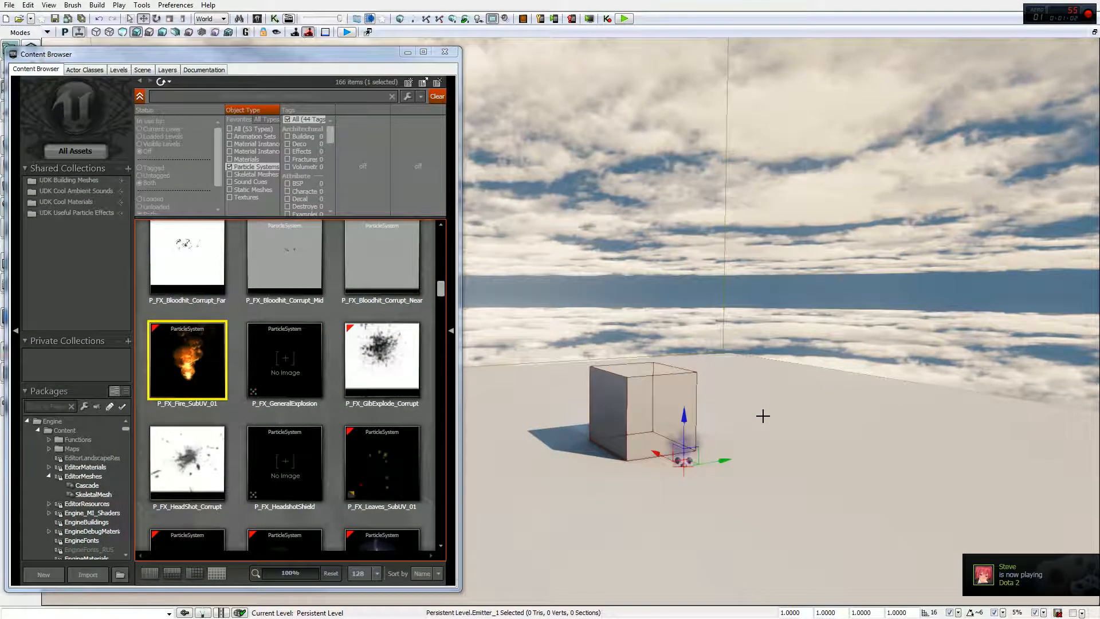
# Switch to Steam's friends list, set the online status to Offline and close the list
pyautogui.press('super')
pyautogui.rightClick(407, 602)
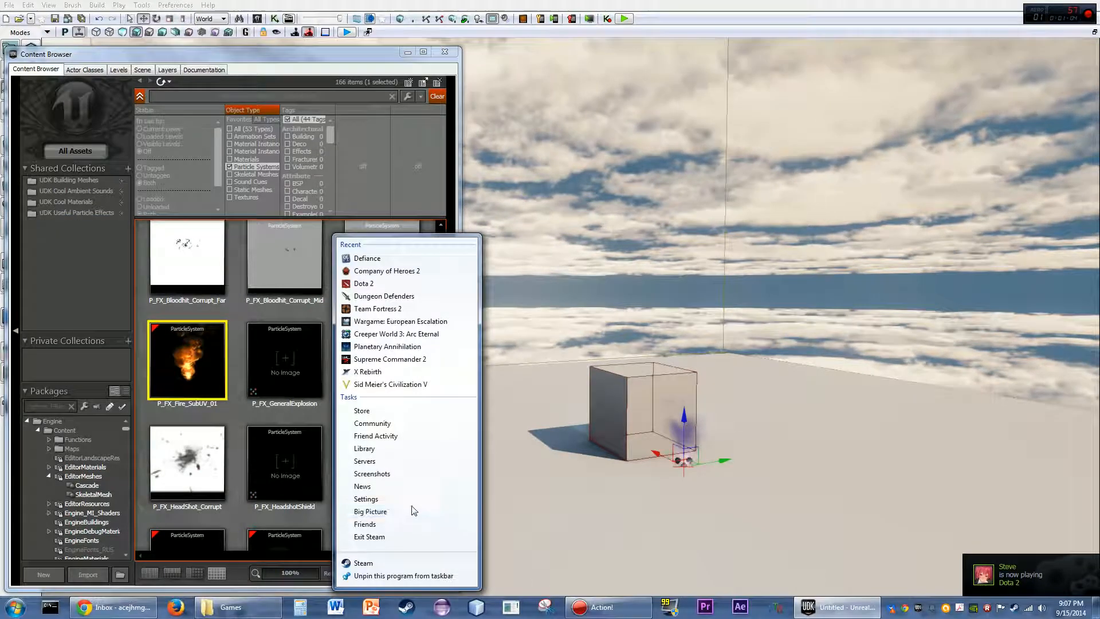
pyautogui.click(400, 526)
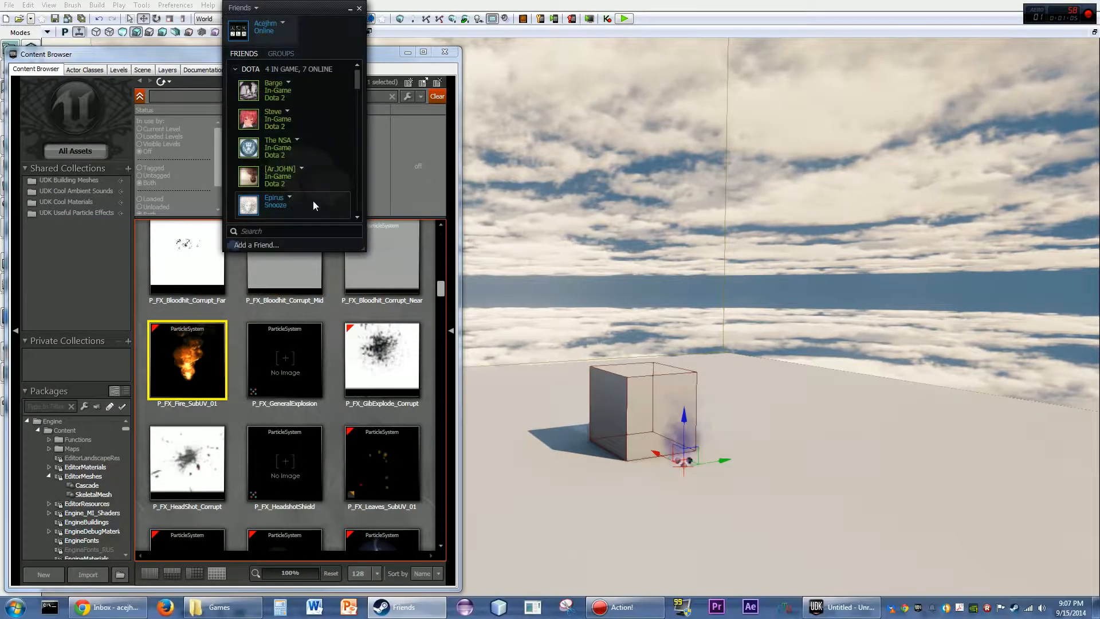
pyautogui.click(282, 24)
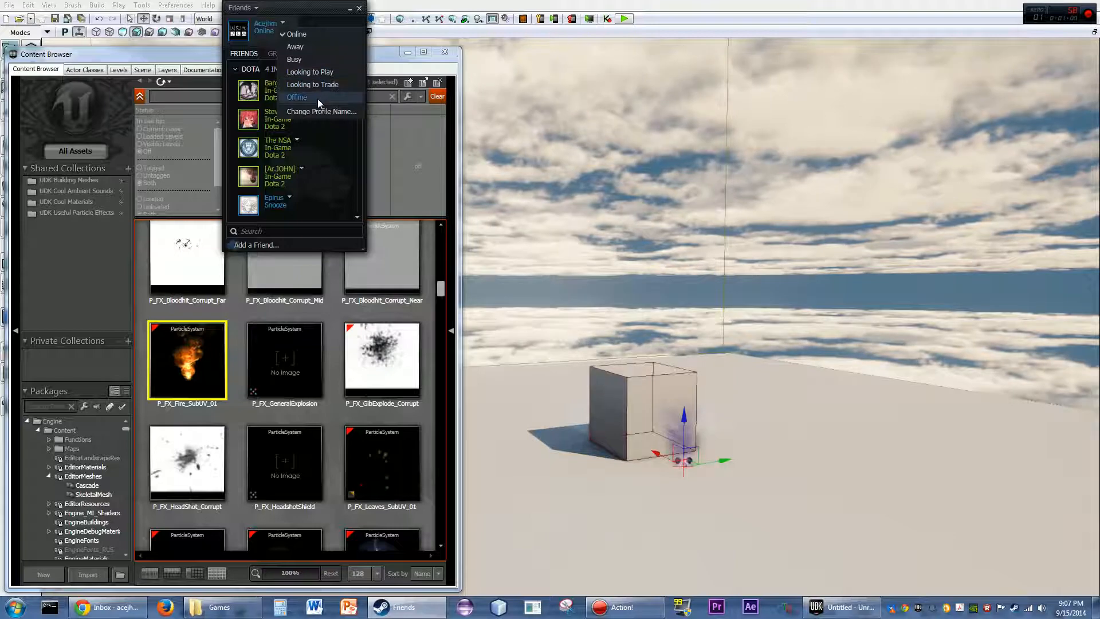
pyautogui.click(296, 97)
pyautogui.click(359, 8)
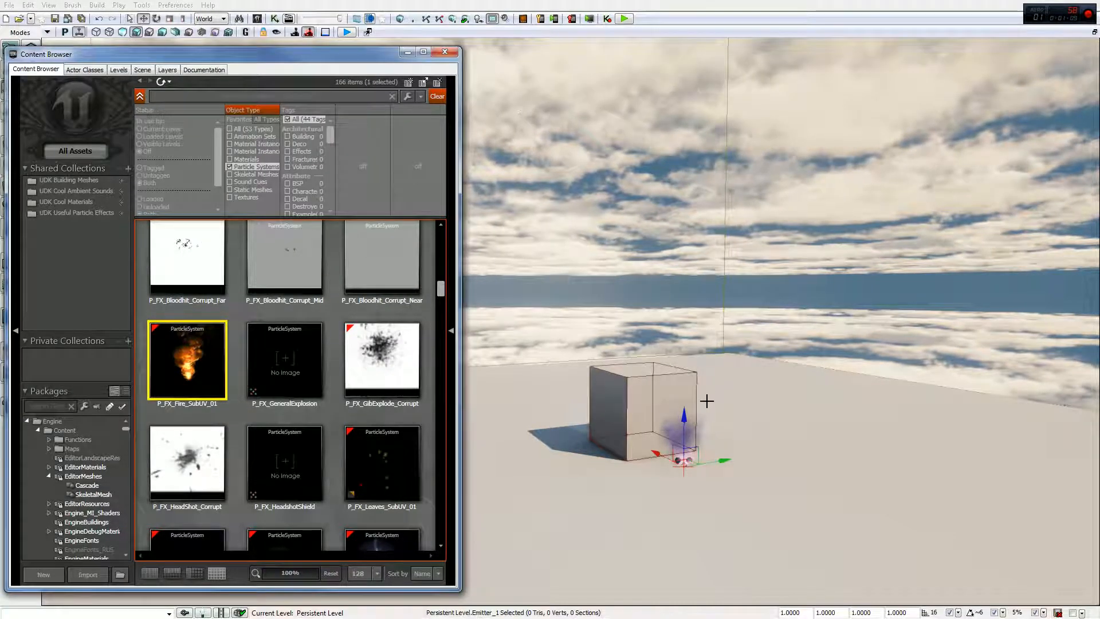
# Minimize the Content Browser and move the fire emitter across the floor away from the cube
pyautogui.click(407, 53)
pyautogui.moveTo(427, 86); pyautogui.dragTo(461, 126, button='right')
pyautogui.press('w')
pyautogui.moveTo(464, 253); pyautogui.dragTo(459, 265, button='right')
pyautogui.click(464, 253)
pyautogui.moveTo(679, 306); pyautogui.dragTo(692, 307, button='right')
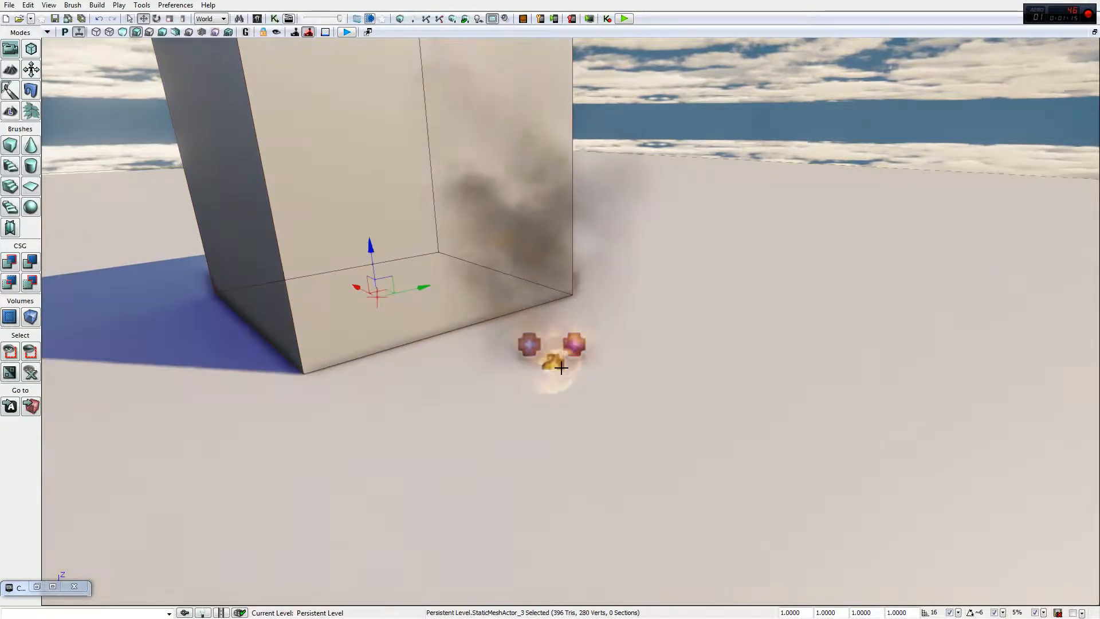
pyautogui.click(558, 286)
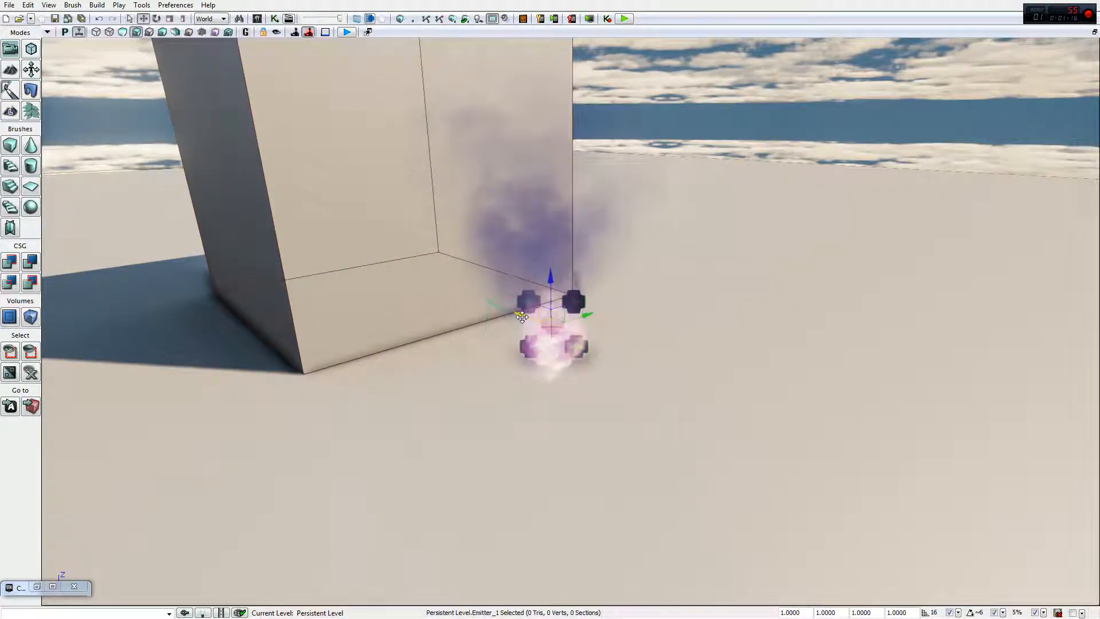
pyautogui.moveTo(557, 286); pyautogui.dragTo(815, 394)
# Reselect the fire emitter and move it farther from the cube along its X axis
pyautogui.click(829, 180)
pyautogui.moveTo(792, 241); pyautogui.dragTo(825, 252, button='right')
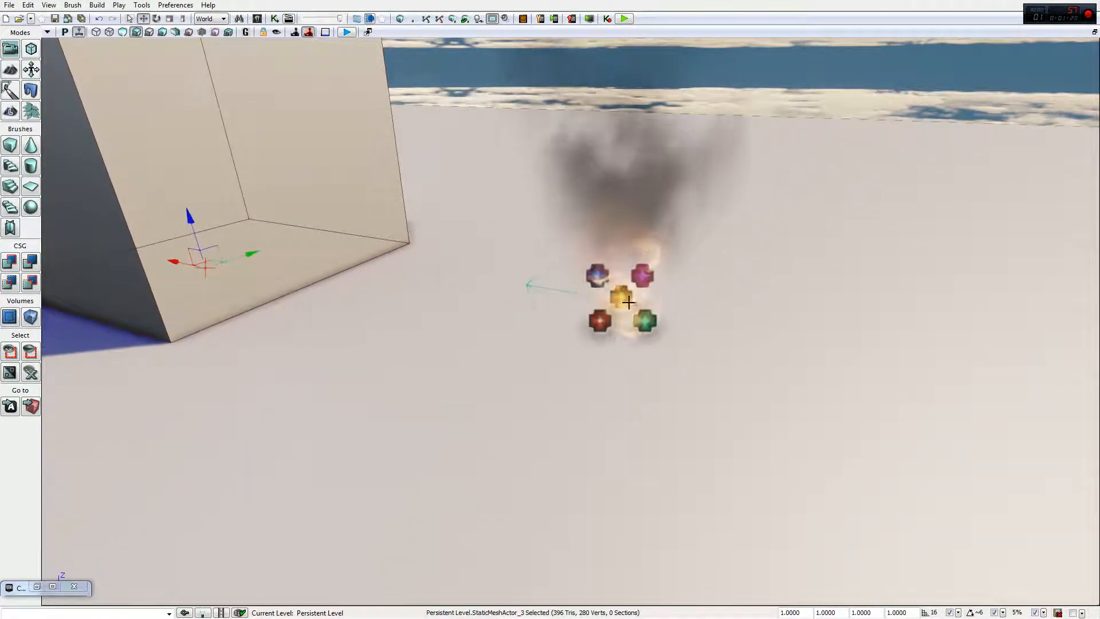
pyautogui.click(567, 294)
pyautogui.moveTo(567, 294); pyautogui.dragTo(653, 283)
pyautogui.moveTo(654, 284); pyautogui.dragTo(739, 268, button='right')
pyautogui.click(648, 272)
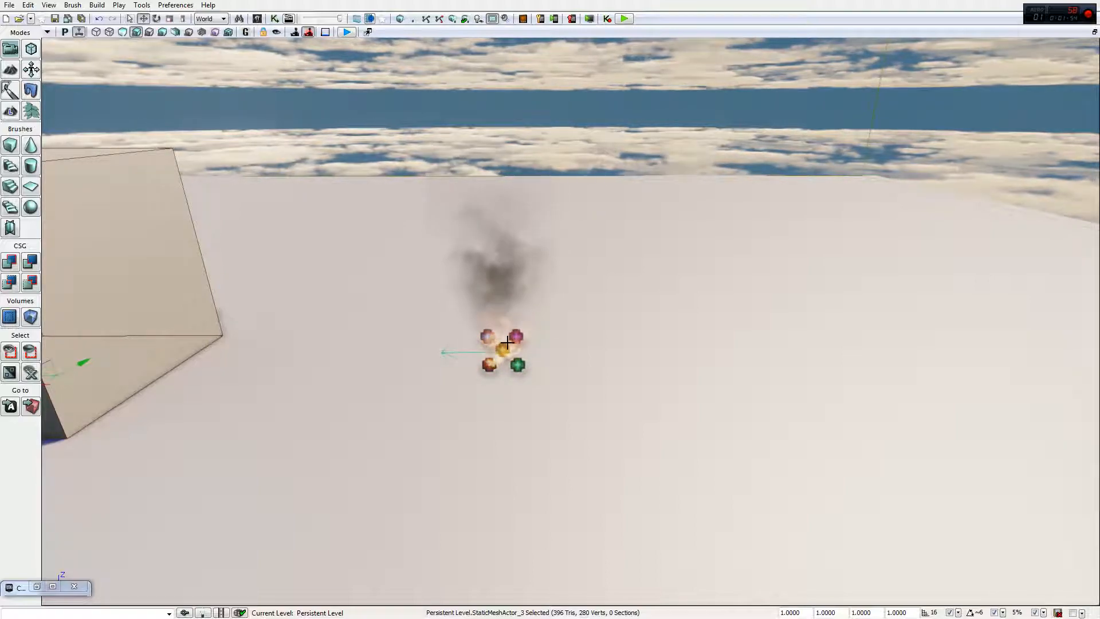
pyautogui.click(504, 354)
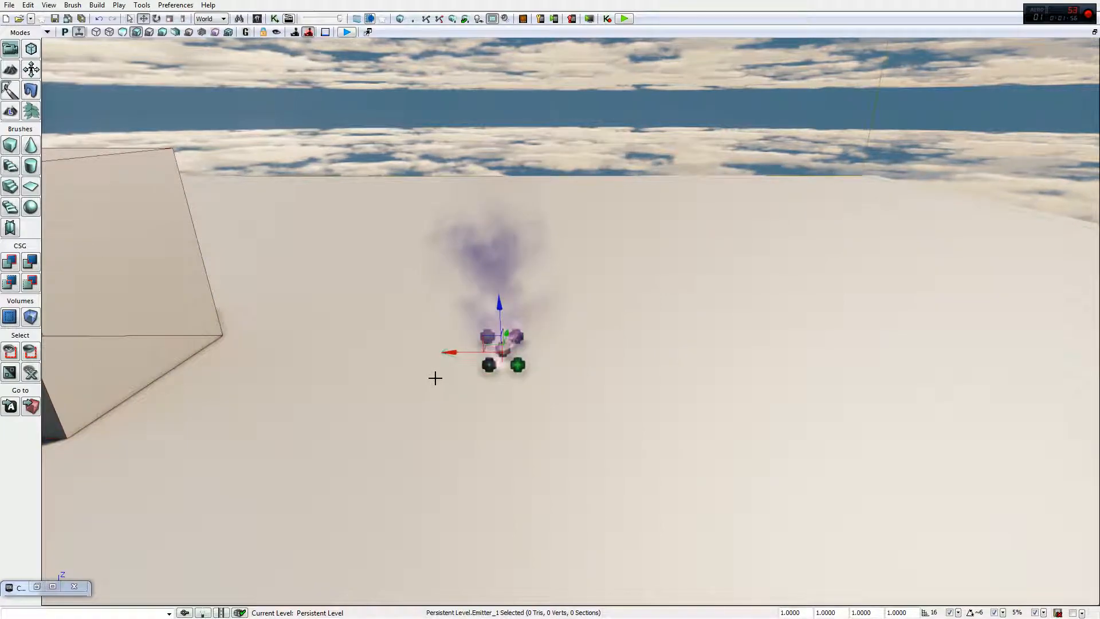
pyautogui.moveTo(446, 355); pyautogui.dragTo(712, 359)
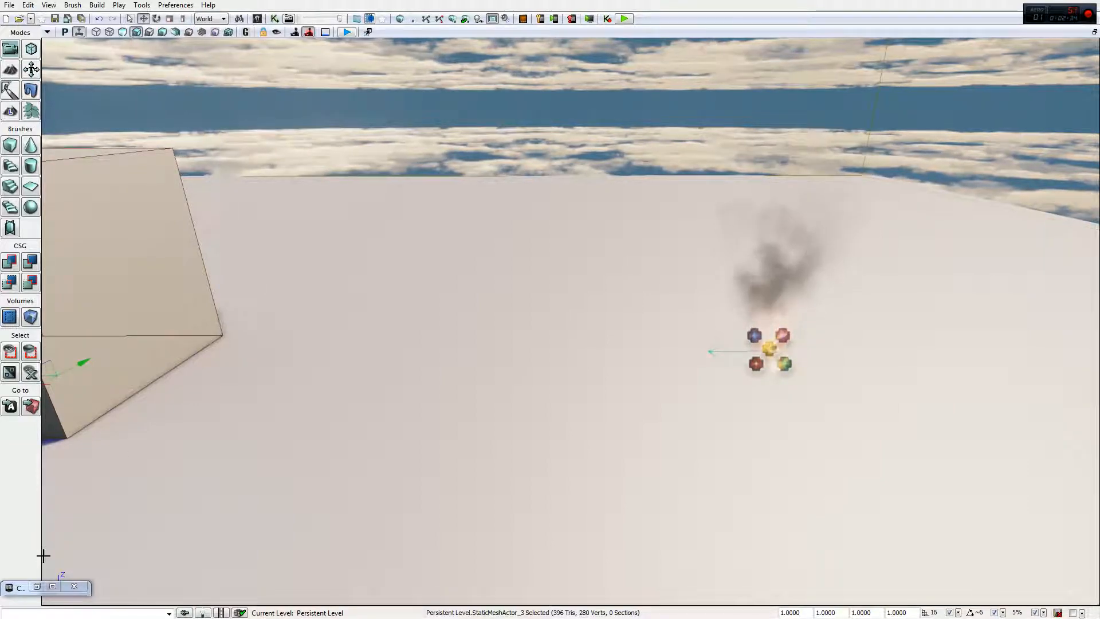
# Restore the Content Browser, place the Corruption_Falling_Leaf_01 particle system in the level and raise it above the floor
pyautogui.click(37, 586)
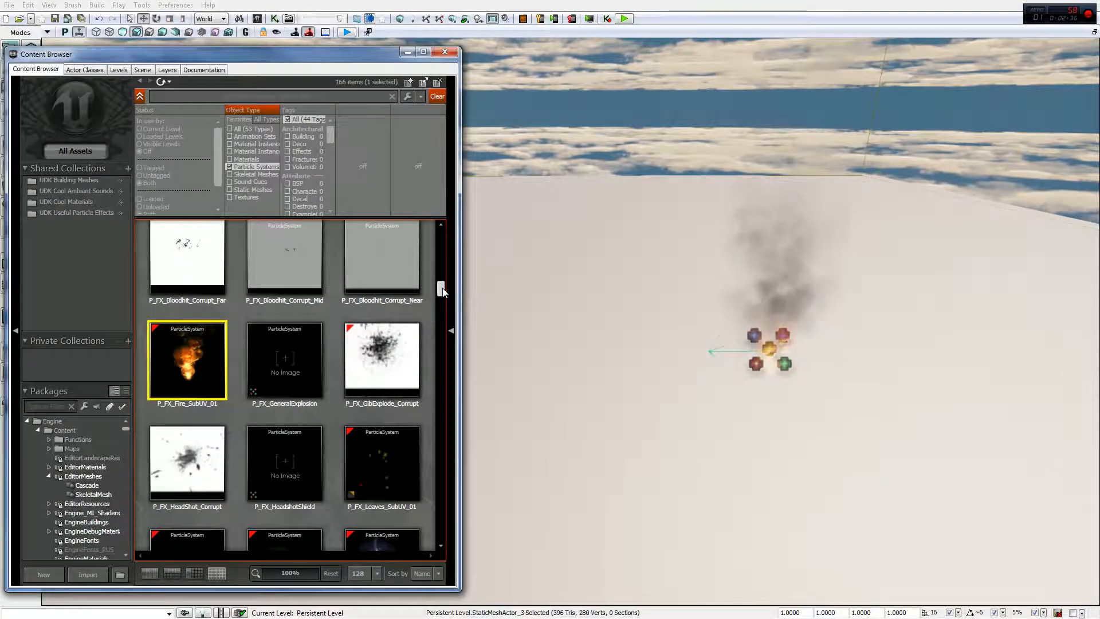
pyautogui.moveTo(441, 286); pyautogui.dragTo(440, 231)
pyautogui.moveTo(381, 264); pyautogui.dragTo(564, 235)
pyautogui.moveTo(558, 161); pyautogui.dragTo(587, 57)
pyautogui.moveTo(650, 202); pyautogui.dragTo(776, 223, button='right')
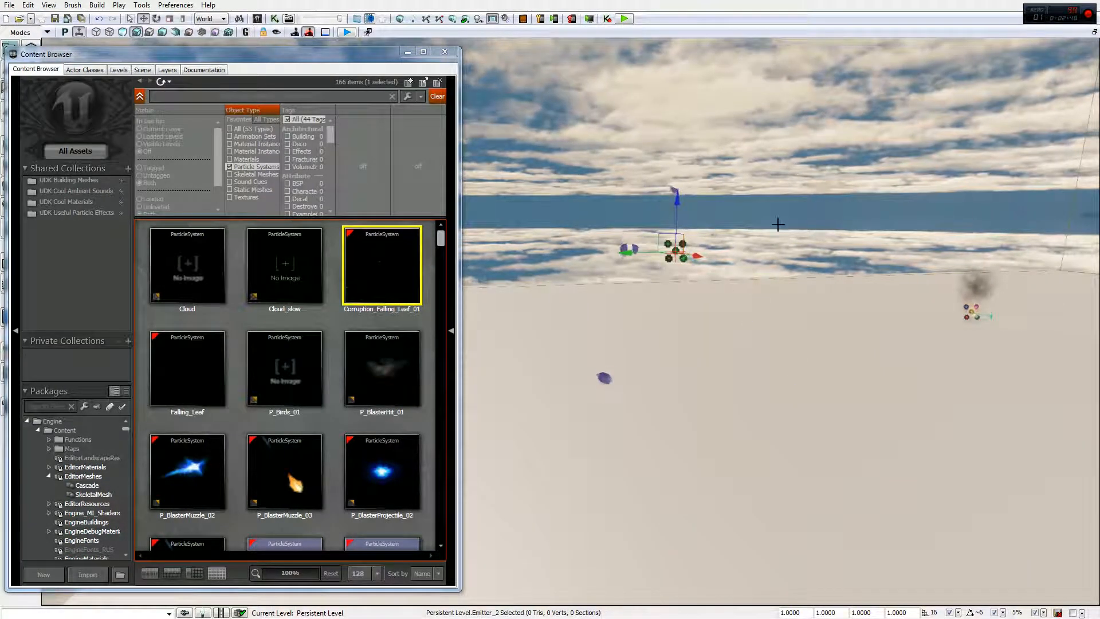
# Delete the fire emitter from the level
pyautogui.click(760, 241)
pyautogui.moveTo(760, 241); pyautogui.dragTo(738, 280, button='right')
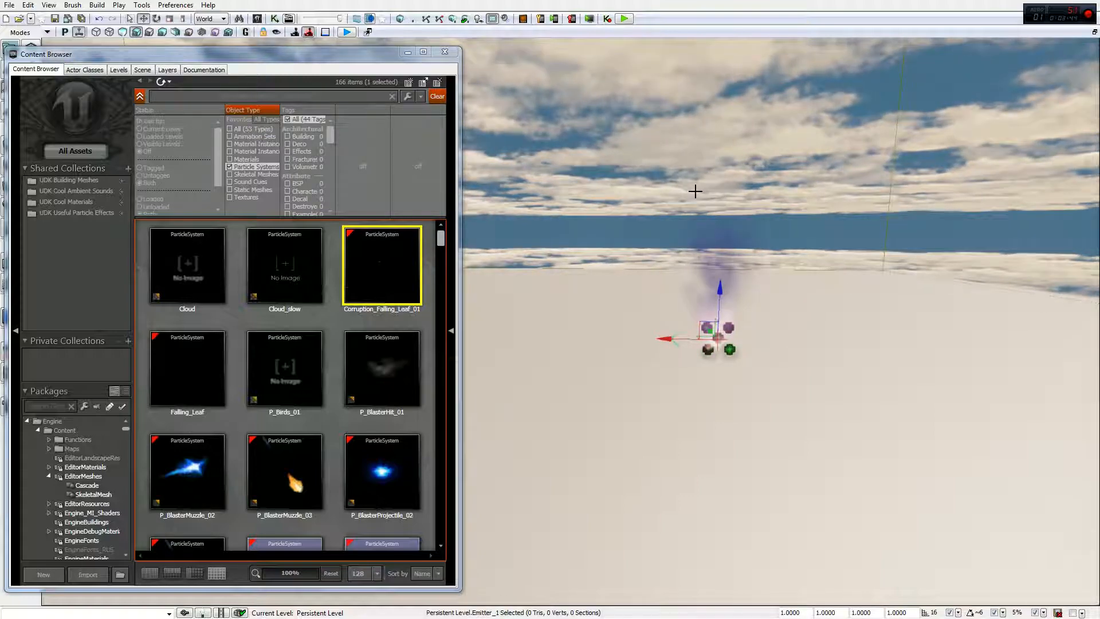
pyautogui.press('Delete')
# Maximize the Content Browser and examine the actions offered for P_Birds_01 and the new asset types that can be created
pyautogui.click(422, 53)
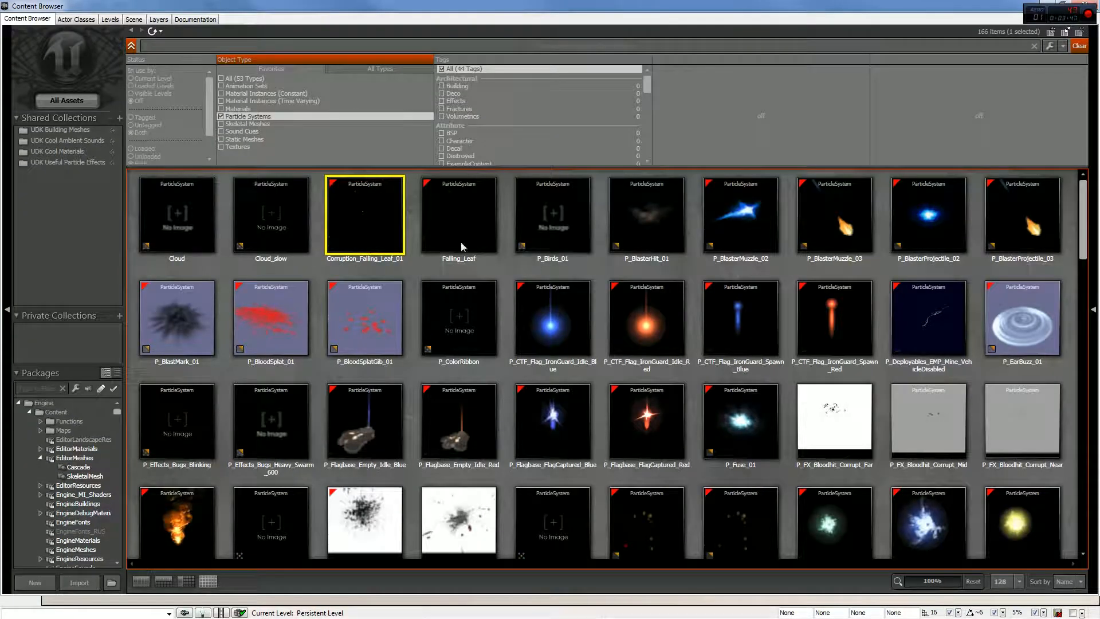
pyautogui.click(511, 266)
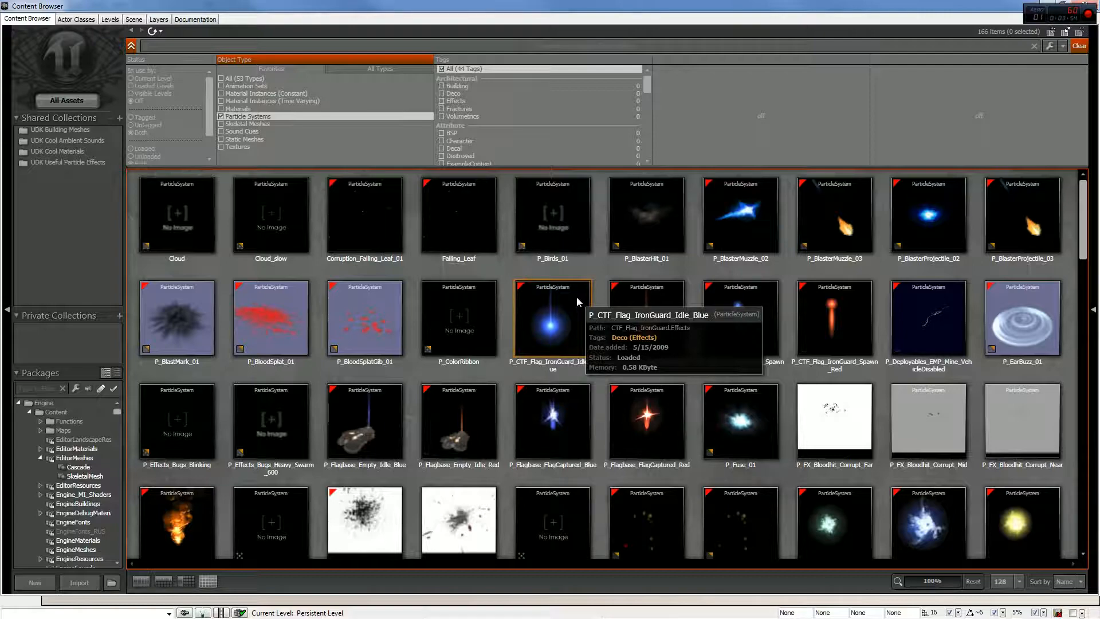
pyautogui.rightClick(568, 224)
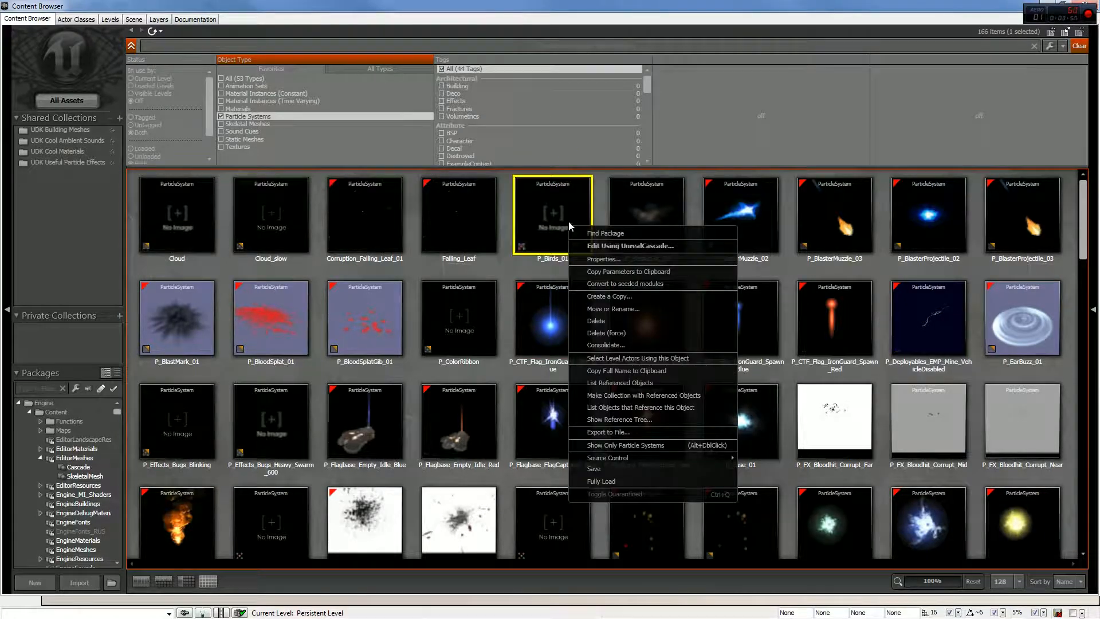
pyautogui.rightClick(505, 273)
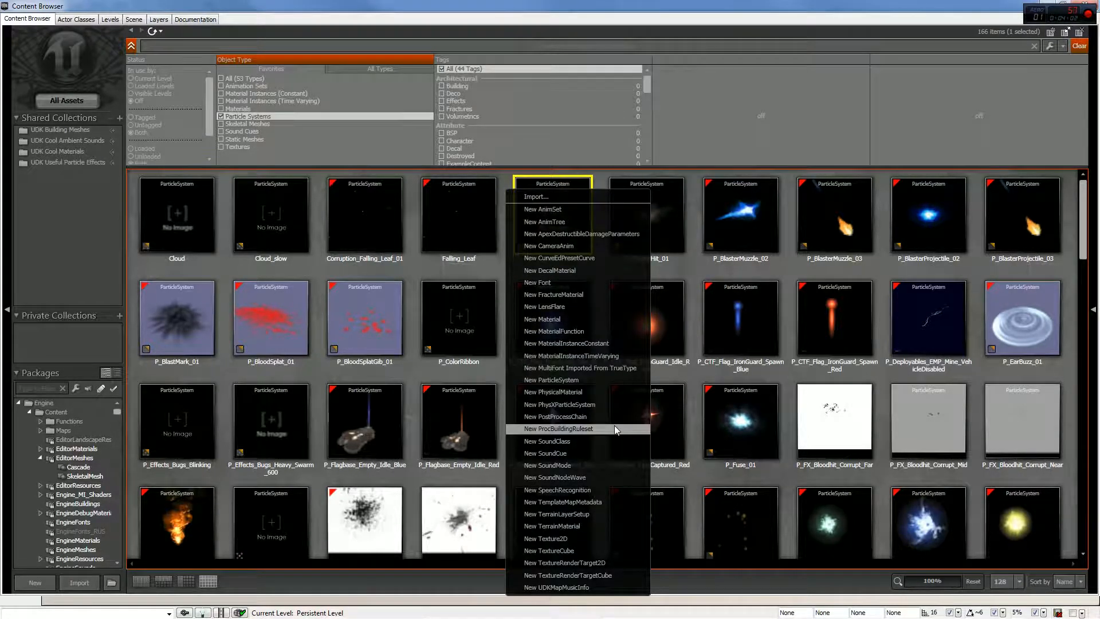
pyautogui.click(482, 266)
# Open P_FX_Fire_SubUV_01 in the UnrealCascade editor and show the preview grid from a raised viewing angle
pyautogui.click(204, 510)
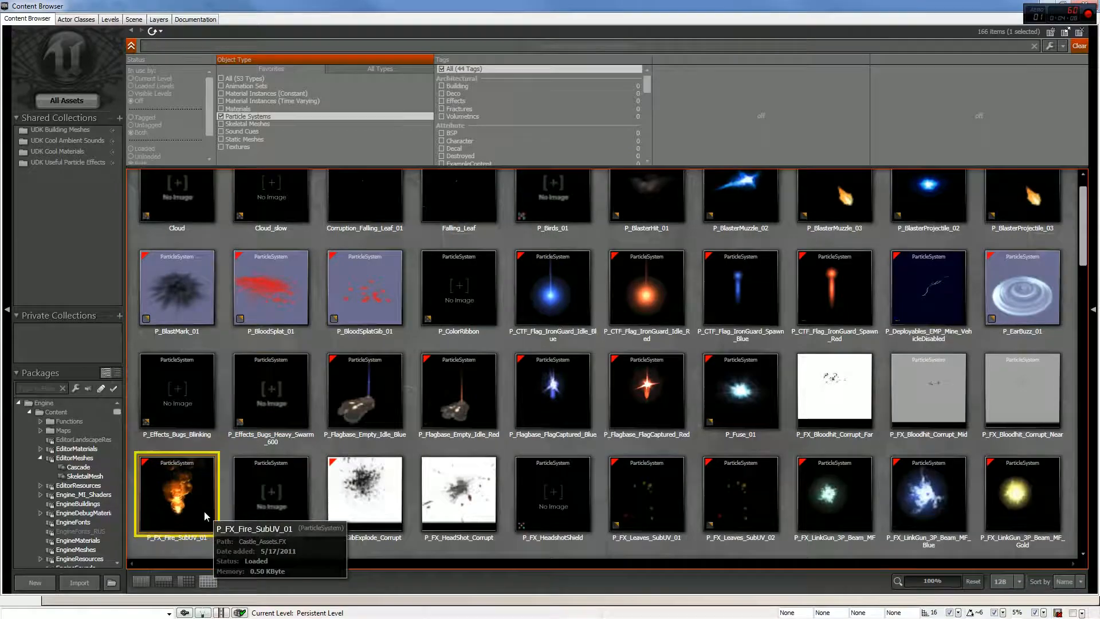
pyautogui.doubleClick(204, 510)
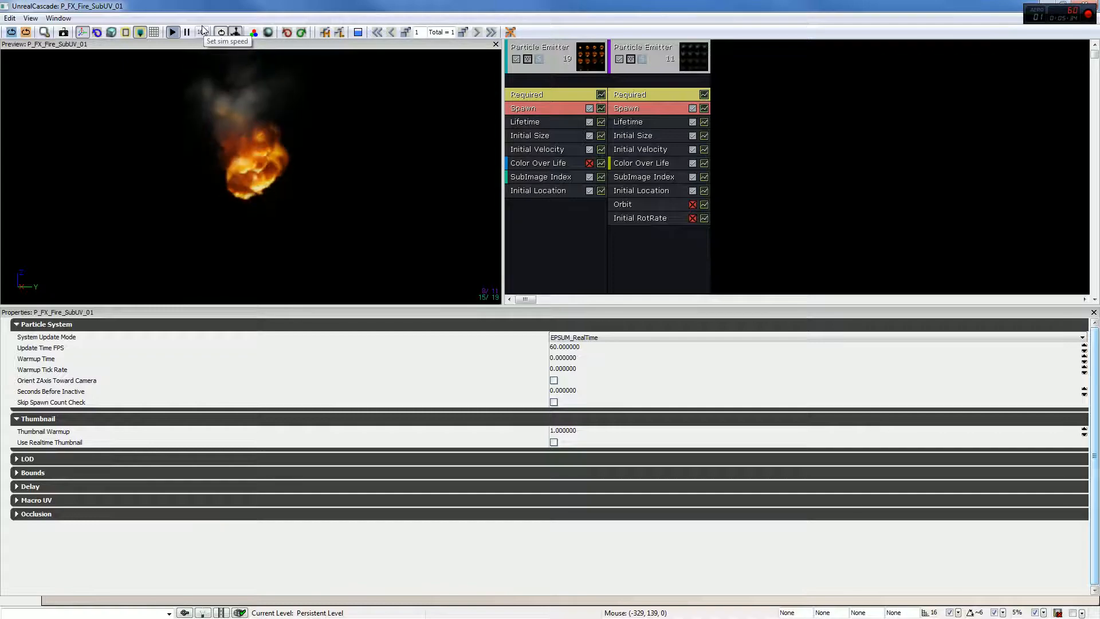
pyautogui.click(155, 33)
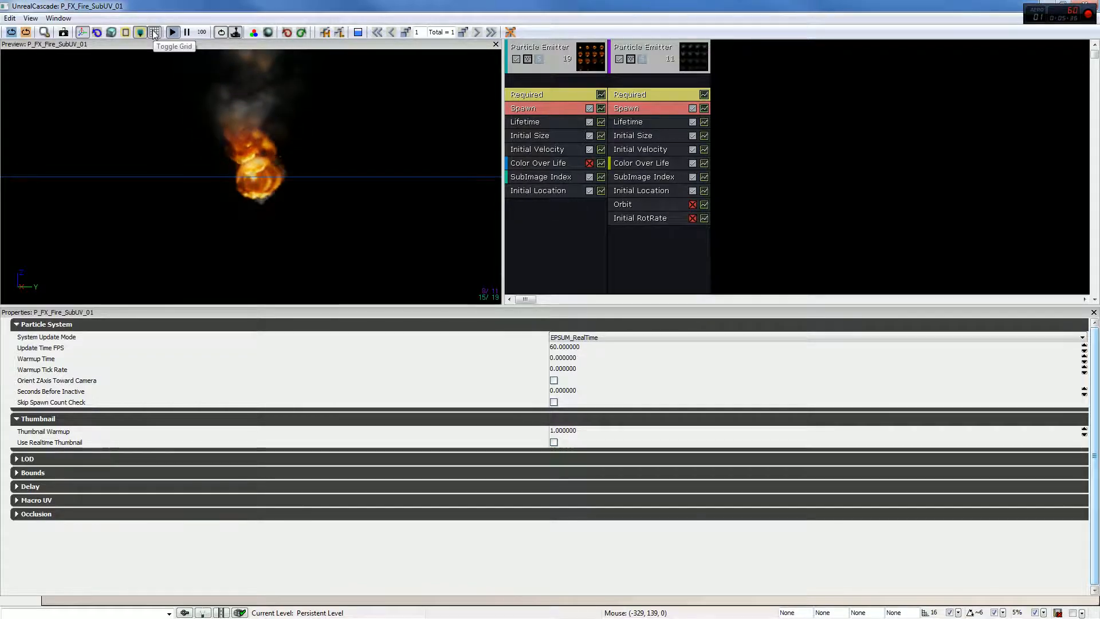
pyautogui.moveTo(320, 155); pyautogui.dragTo(321, 183)
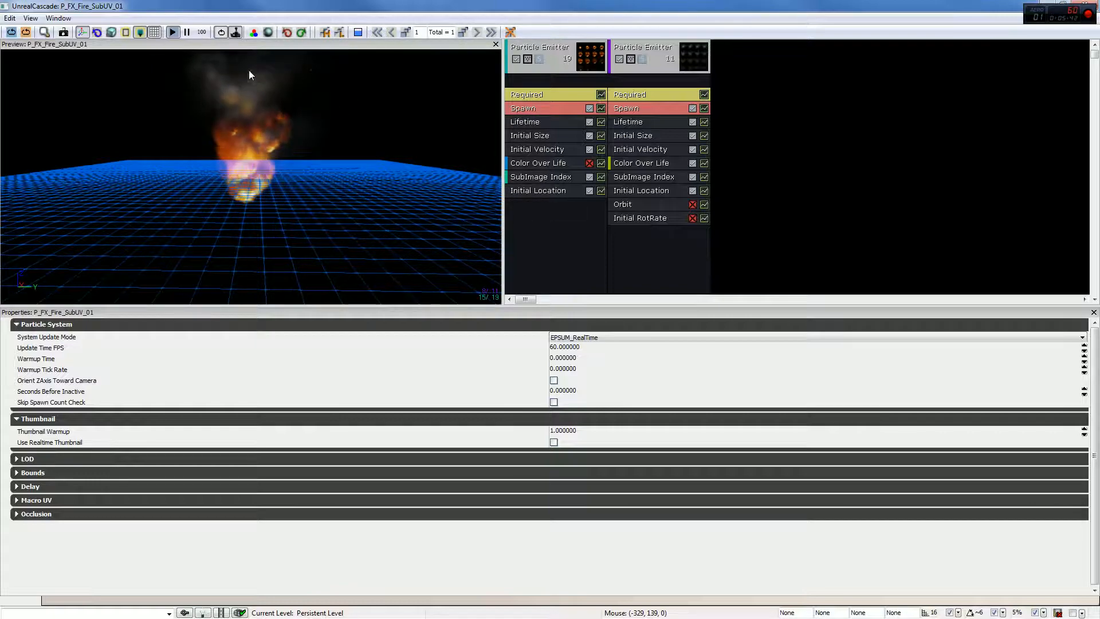
# Show the wireframe sphere in the preview with its default radius, view it from another angle, and hide it again
pyautogui.click(269, 32)
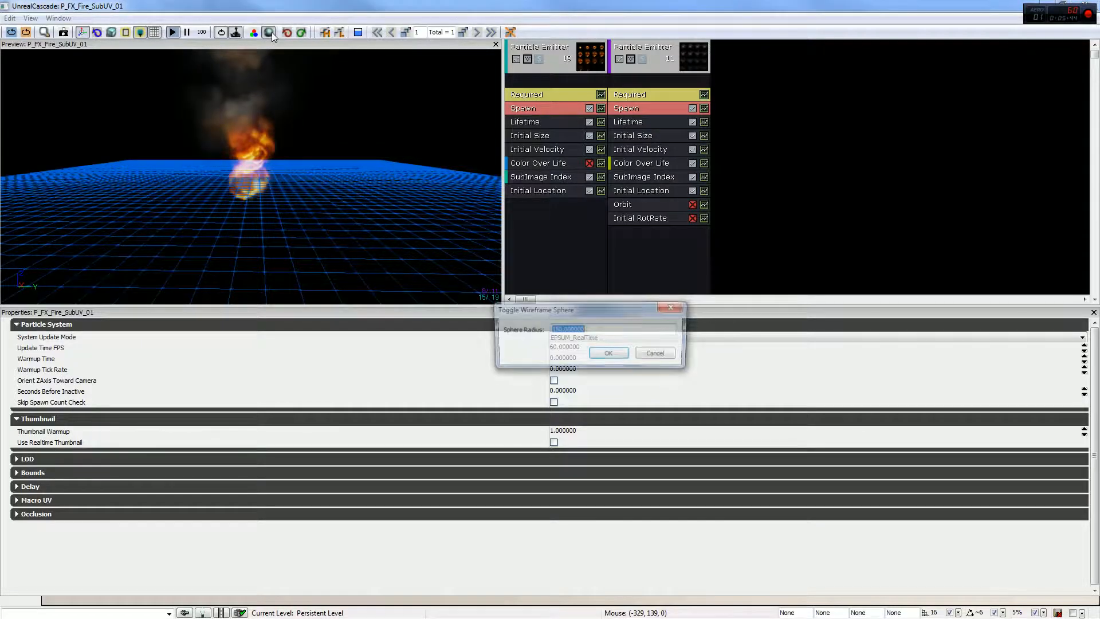
pyautogui.click(610, 355)
pyautogui.moveTo(251, 176); pyautogui.dragTo(251, 112)
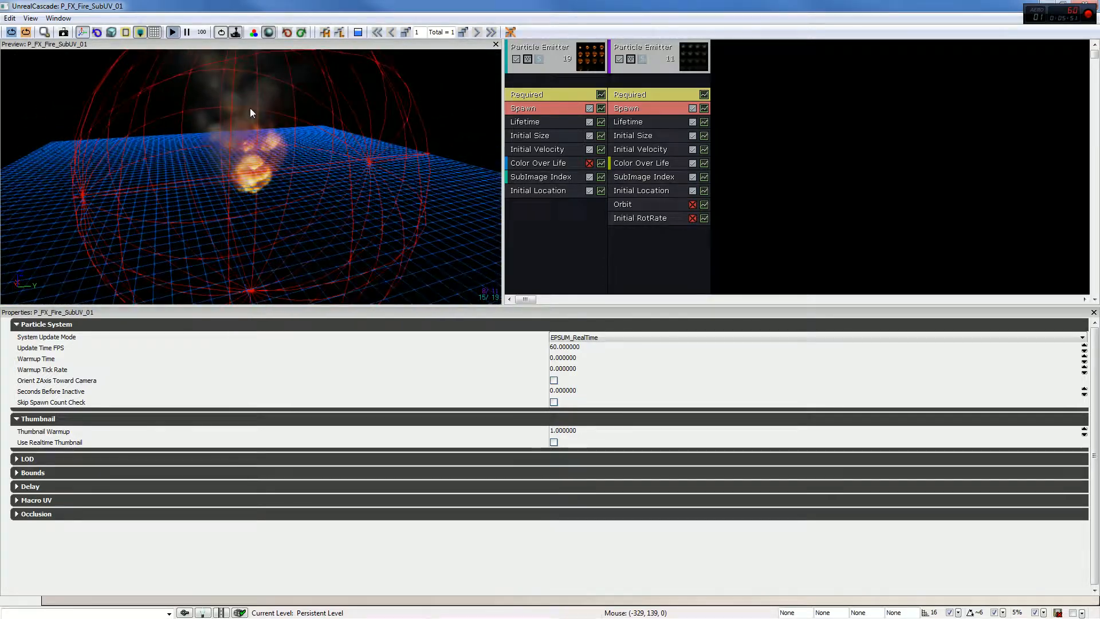
pyautogui.click(269, 33)
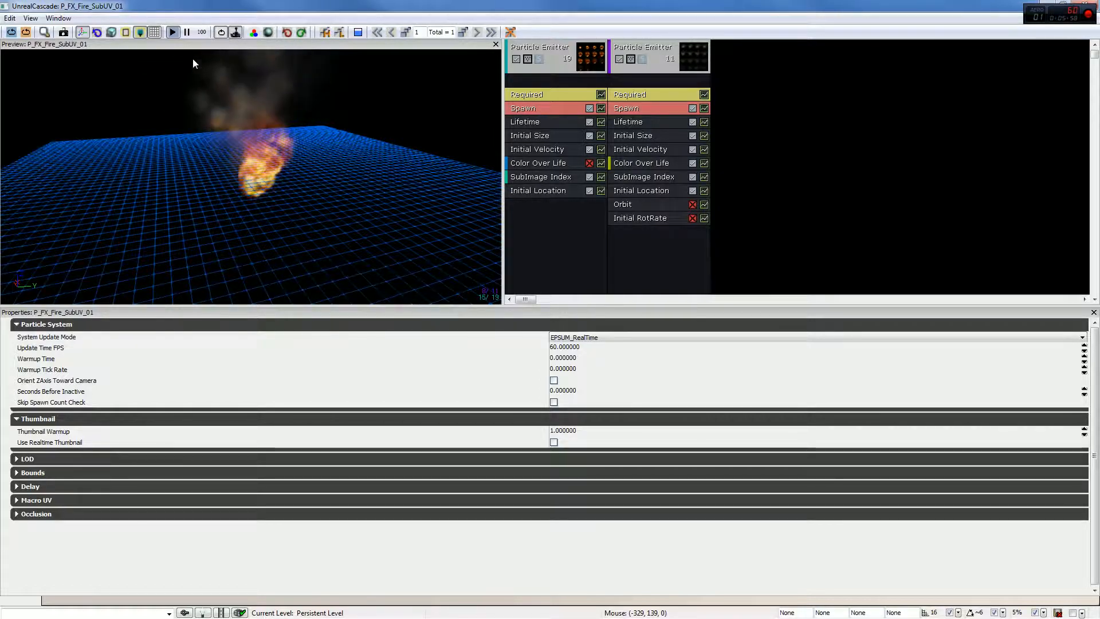
# Pause and resume the fire simulation in the preview, and turn off the grid
pyautogui.click(188, 32)
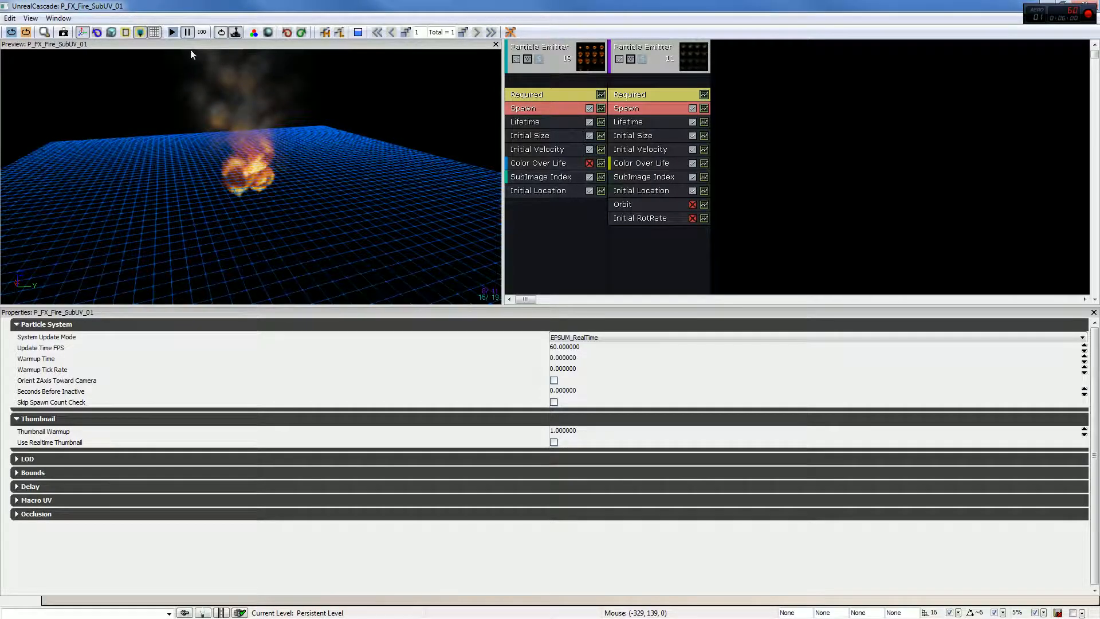
pyautogui.click(173, 32)
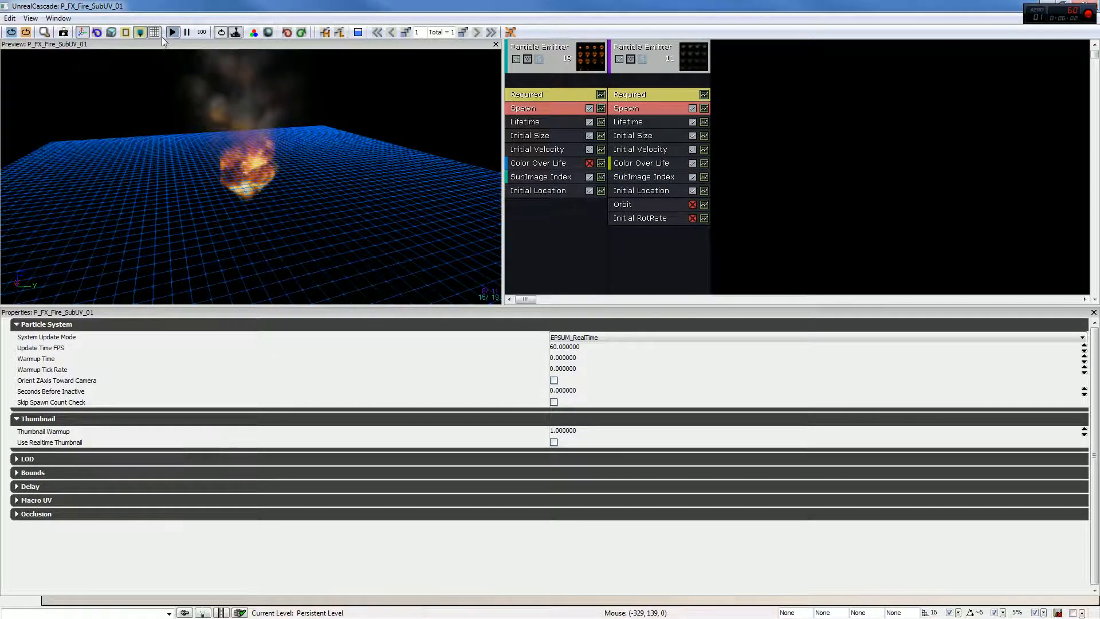
pyautogui.click(157, 34)
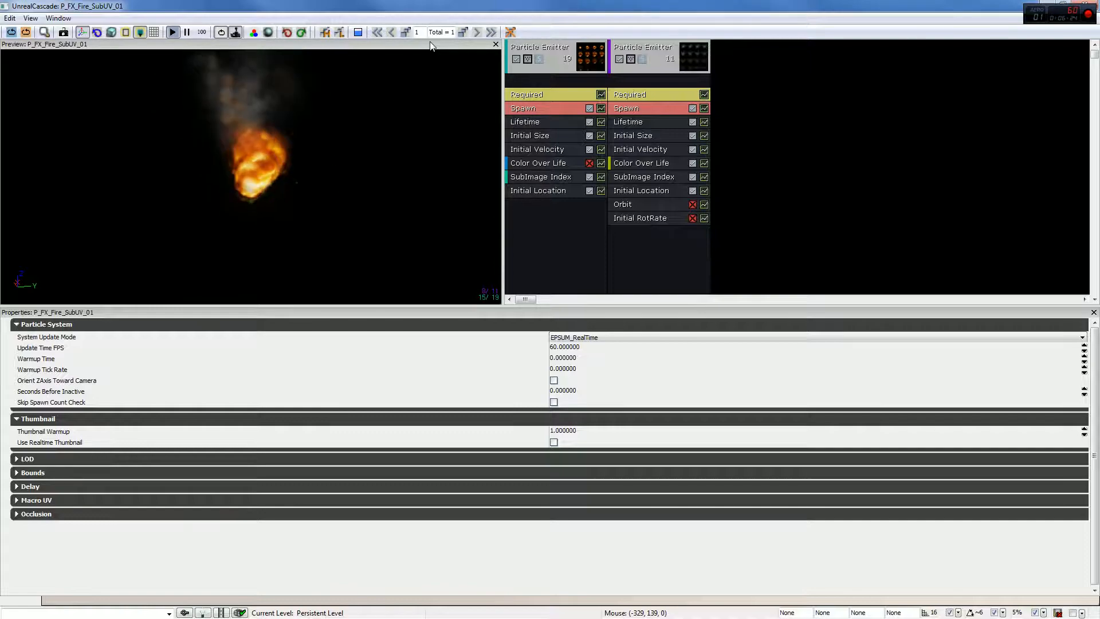
pyautogui.moveTo(332, 6); pyautogui.dragTo(799, 52)
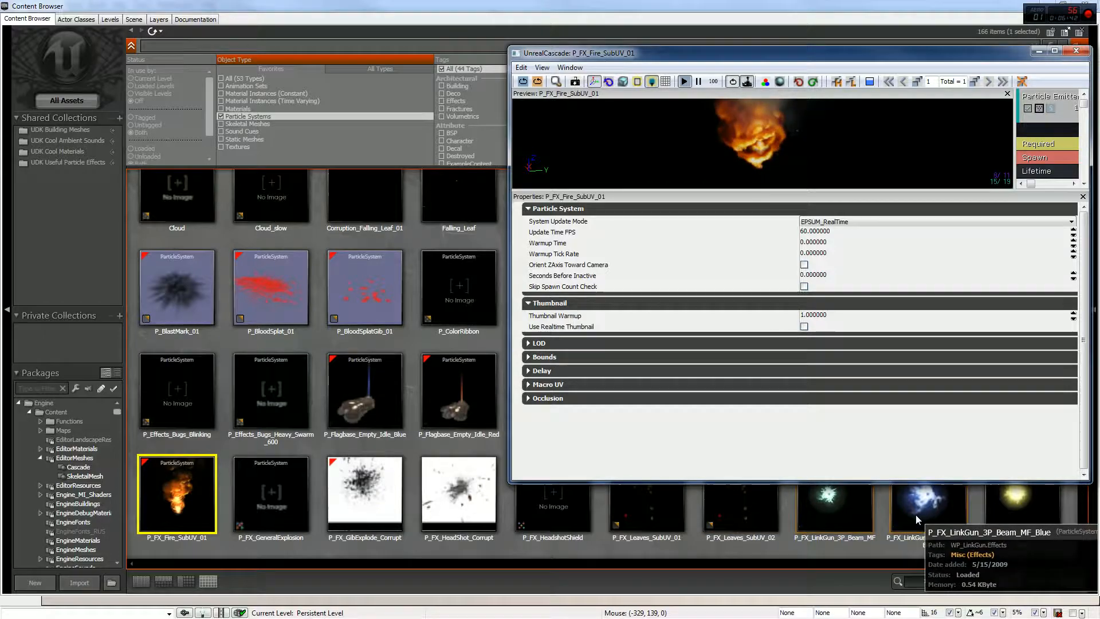
pyautogui.doubleClick(747, 55)
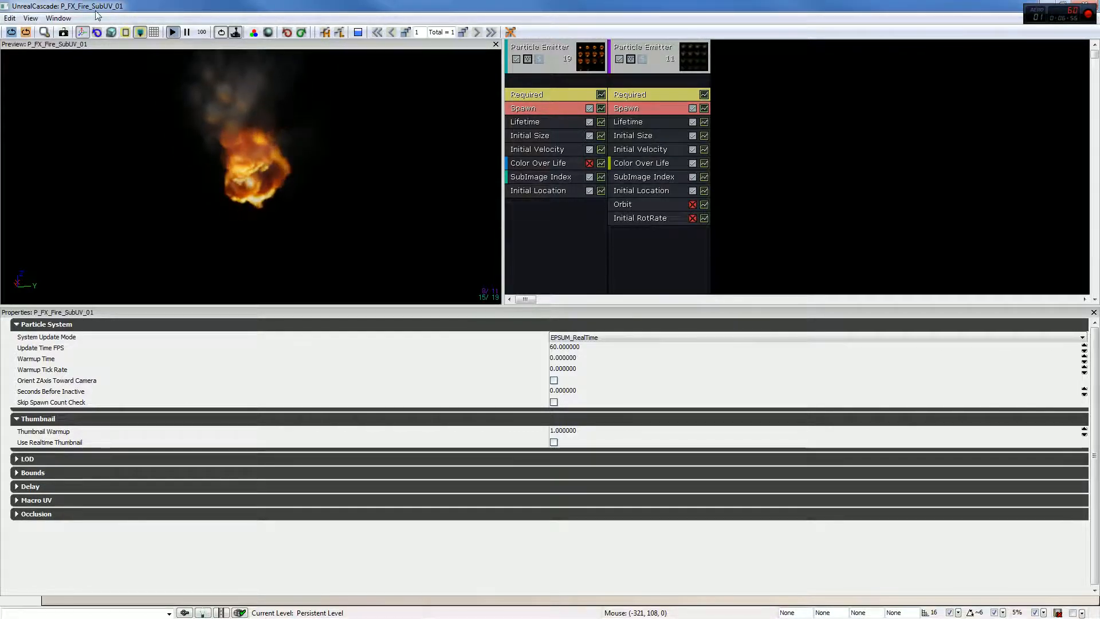
# Review the editing commands, particle display options and list of available panes in the particle editor
pyautogui.click(9, 18)
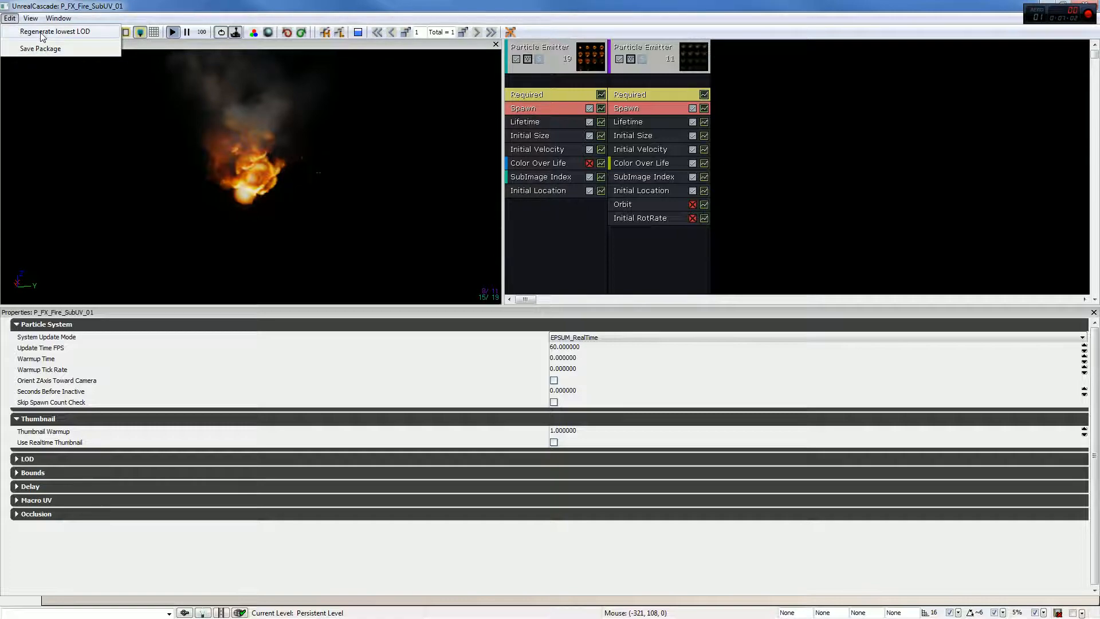
pyautogui.moveTo(32, 22)
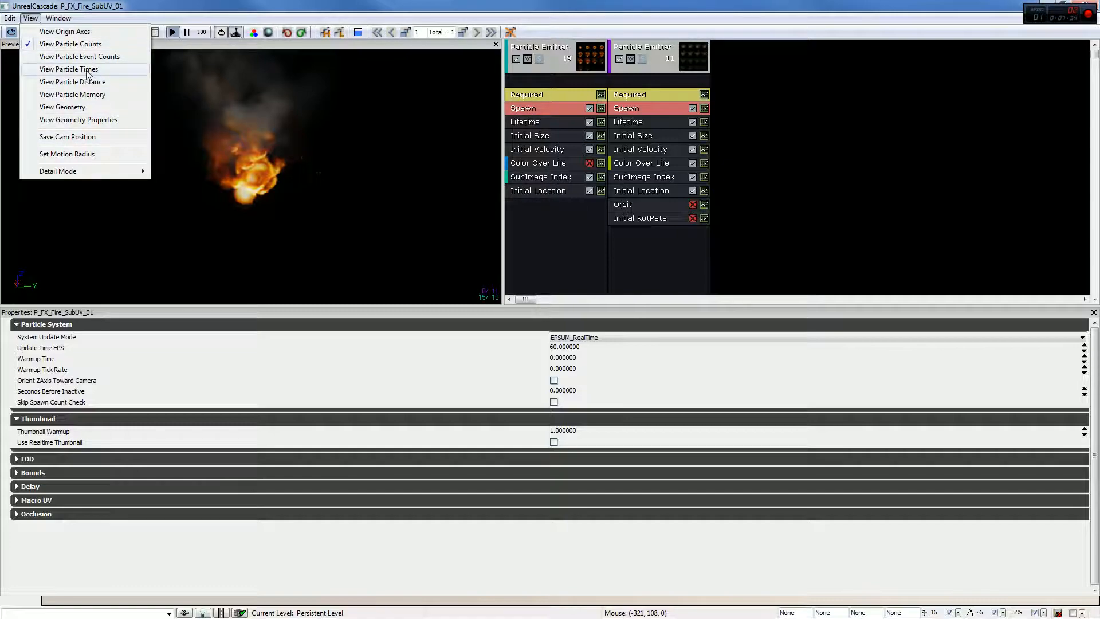
pyautogui.moveTo(71, 19)
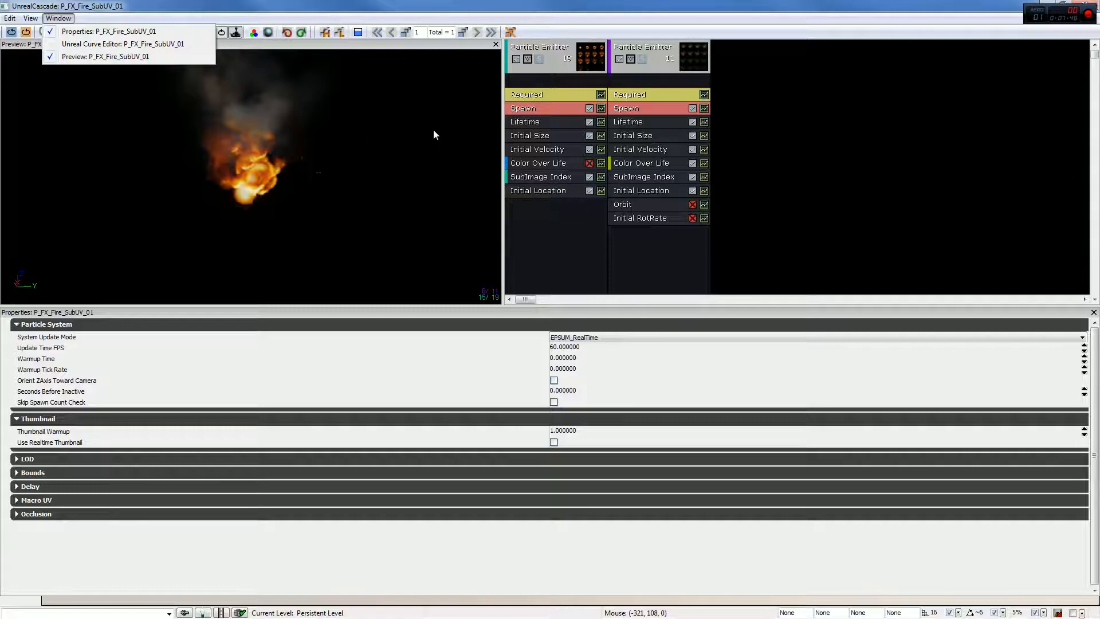
# Hide the Properties and Preview panes of P_FX_Fire_SubUV_01 and show both again
pyautogui.click(109, 32)
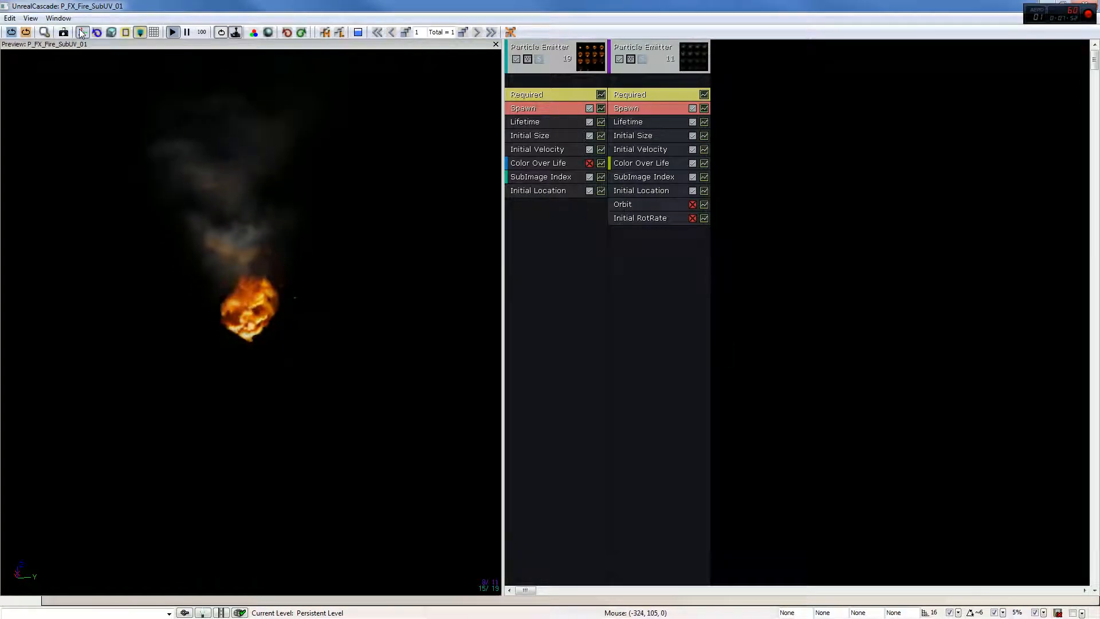
pyautogui.click(59, 18)
pyautogui.click(90, 57)
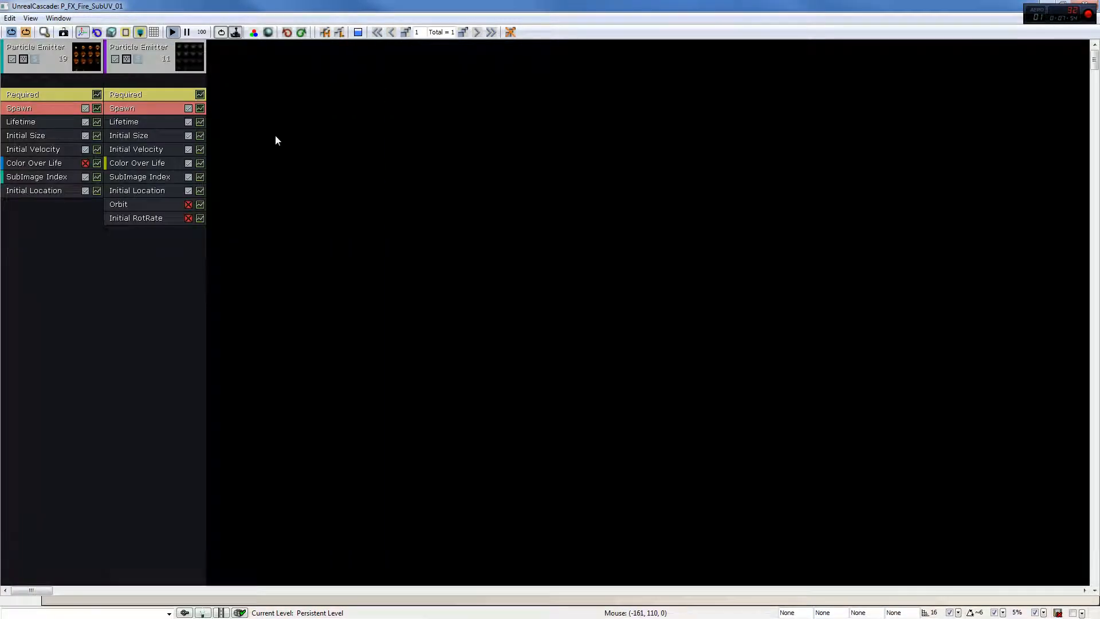
pyautogui.click(58, 17)
pyautogui.click(86, 31)
pyautogui.click(59, 17)
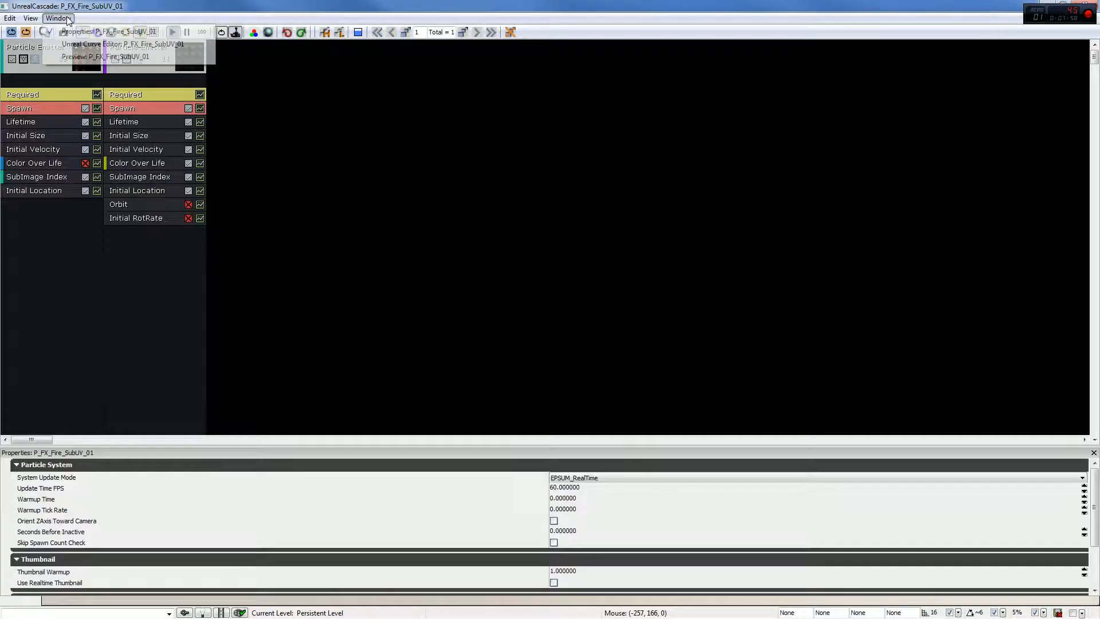
pyautogui.click(91, 57)
# Widen the preview pane to a bit more than half the window and view the fire from several sides
pyautogui.moveTo(173, 229); pyautogui.dragTo(683, 280)
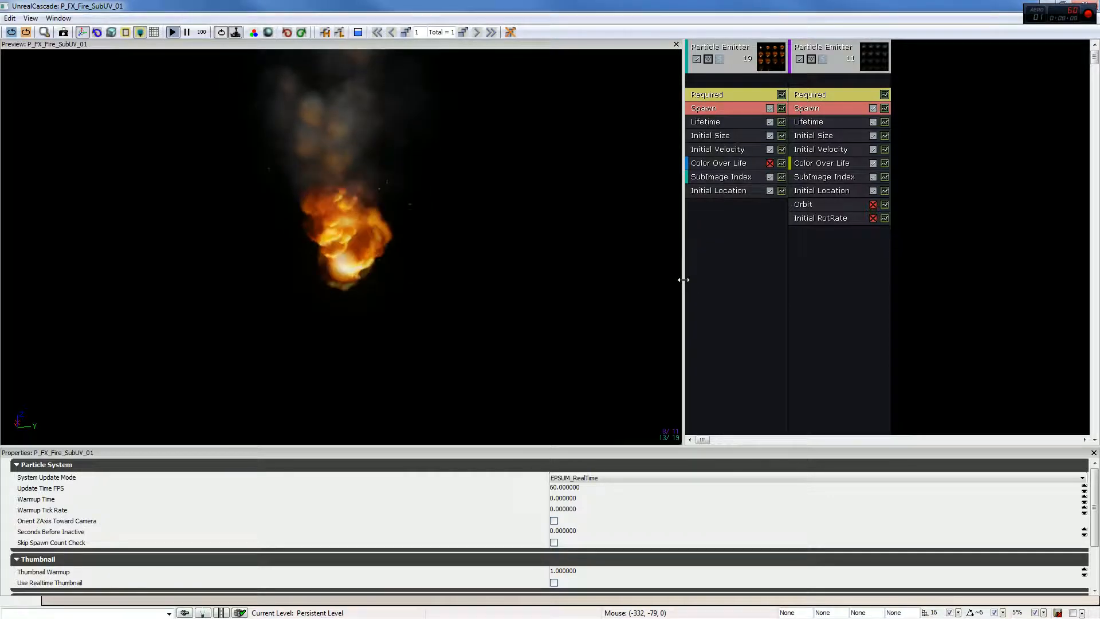
pyautogui.moveTo(684, 282); pyautogui.dragTo(636, 281)
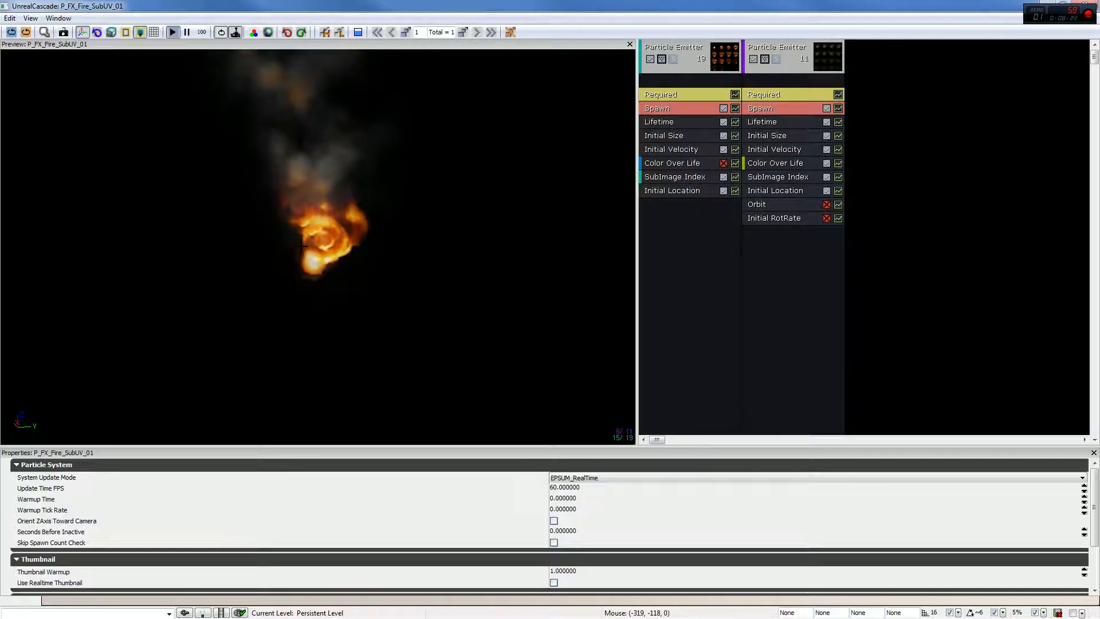
pyautogui.moveTo(318, 247); pyautogui.dragTo(406, 274)
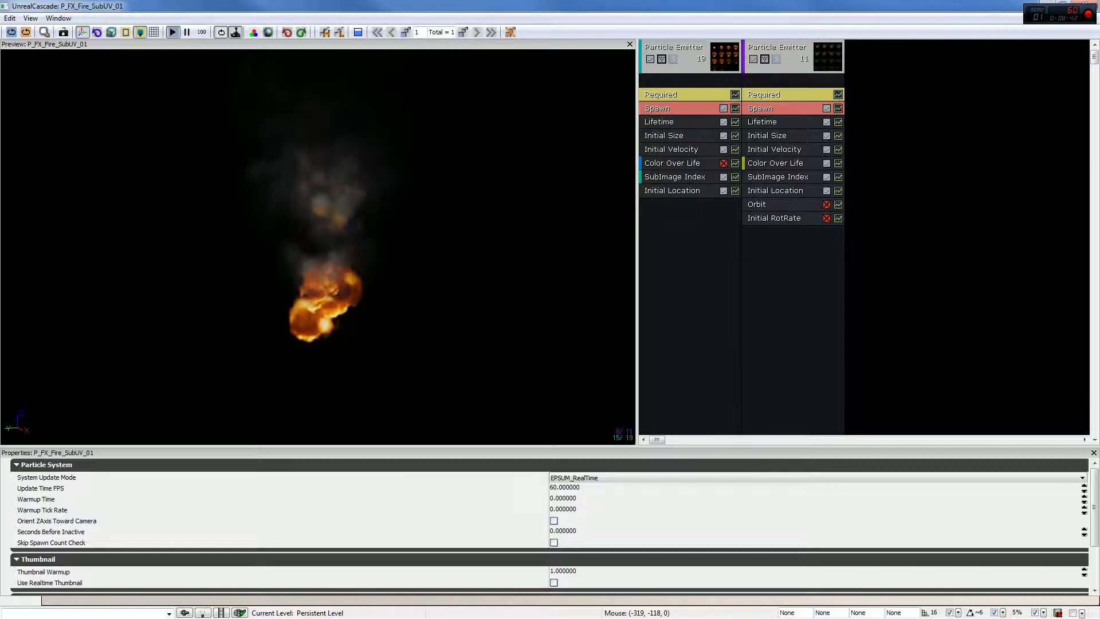
pyautogui.moveTo(355, 247)
pyautogui.mouseDown()
pyautogui.moveTo(350, 321)
pyautogui.moveTo(358, 286)
pyautogui.moveTo(378, 269)
pyautogui.moveTo(315, 243)
pyautogui.moveTo(338, 240)
pyautogui.mouseUp()
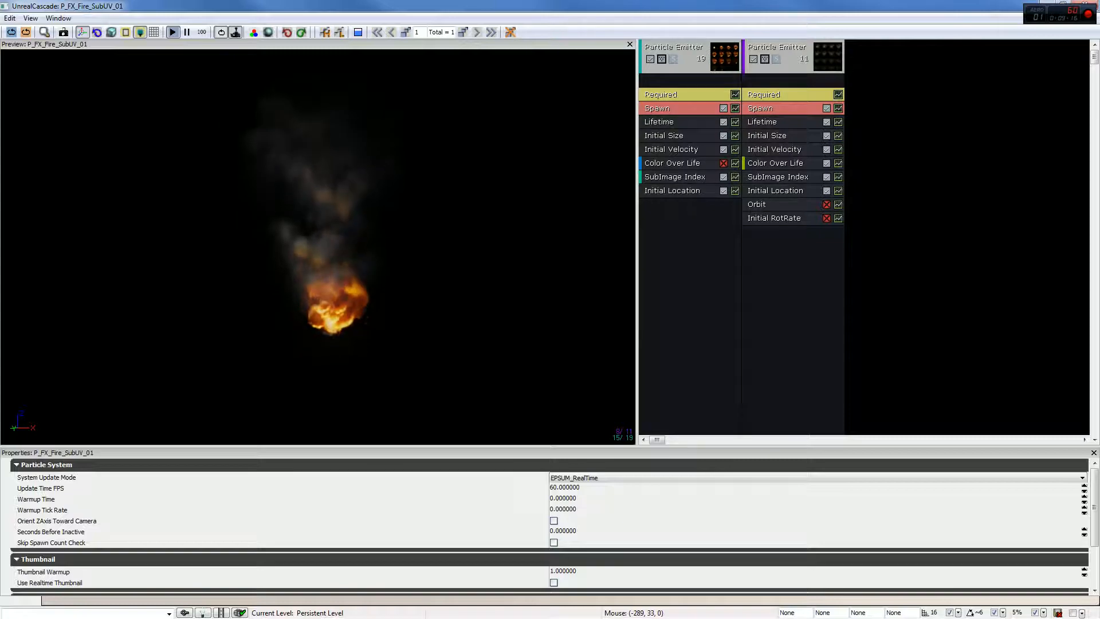
pyautogui.moveTo(321, 246); pyautogui.dragTo(361, 250)
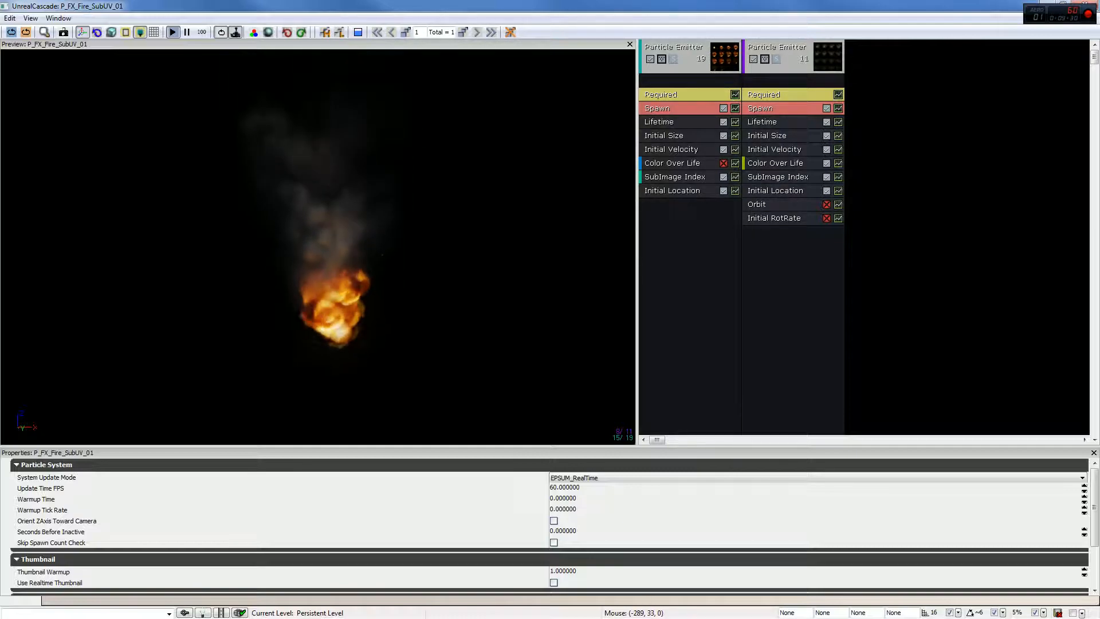
pyautogui.moveTo(318, 246); pyautogui.dragTo(453, 246)
pyautogui.moveTo(318, 246); pyautogui.dragTo(246, 275)
pyautogui.moveTo(318, 247); pyautogui.dragTo(330, 241)
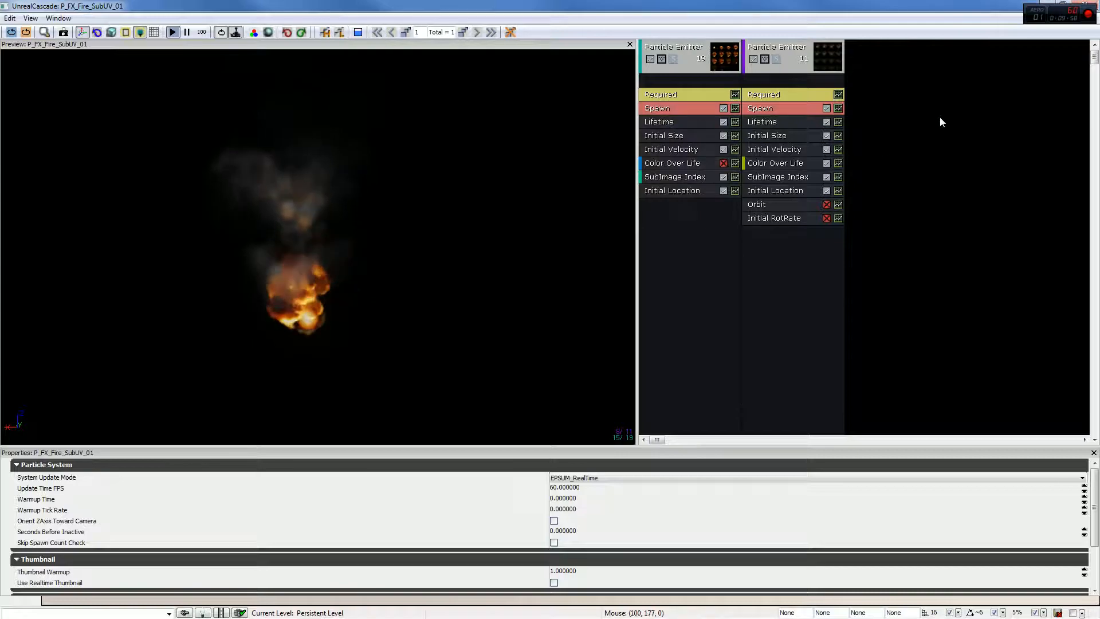
# Add a new ParticleSpriteEmitter beside the two existing emitters, select it and delete it again
pyautogui.rightClick(895, 213)
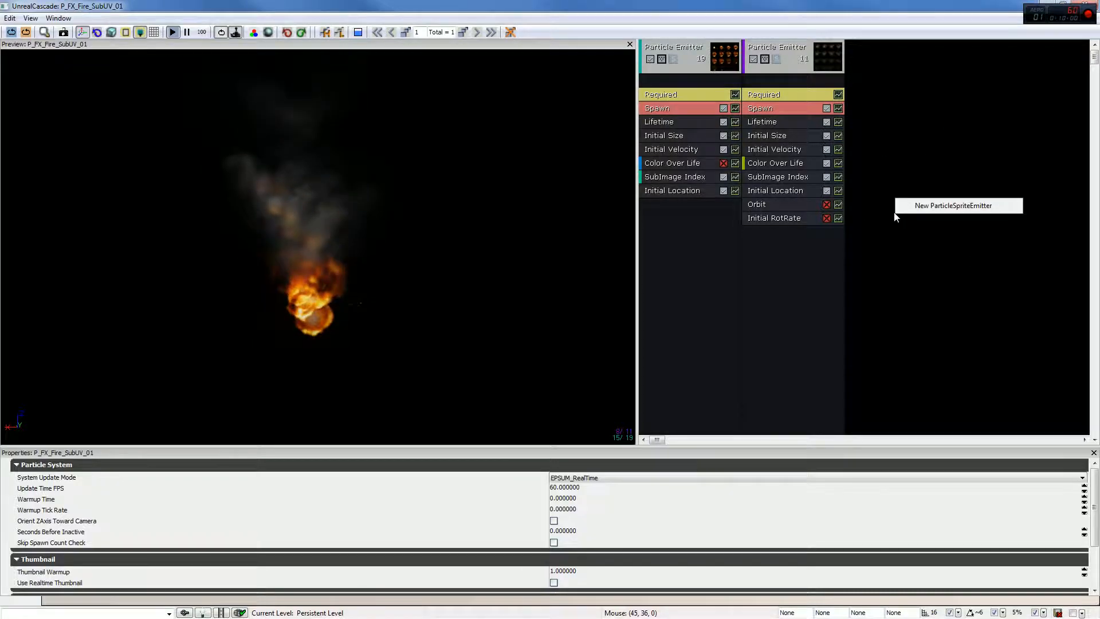
pyautogui.click(939, 206)
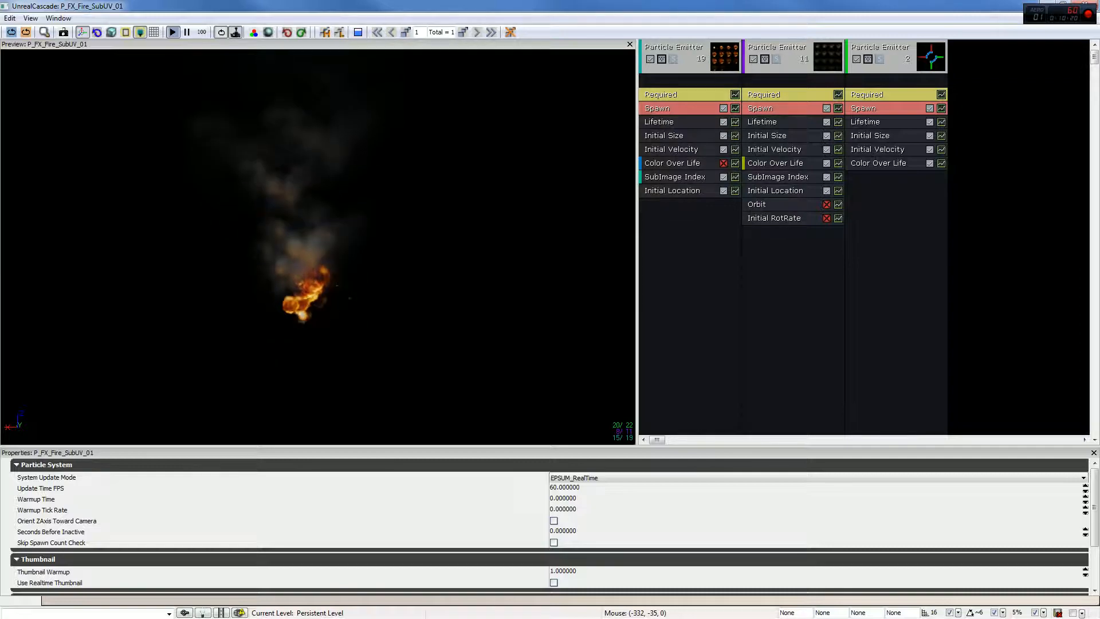
pyautogui.click(897, 56)
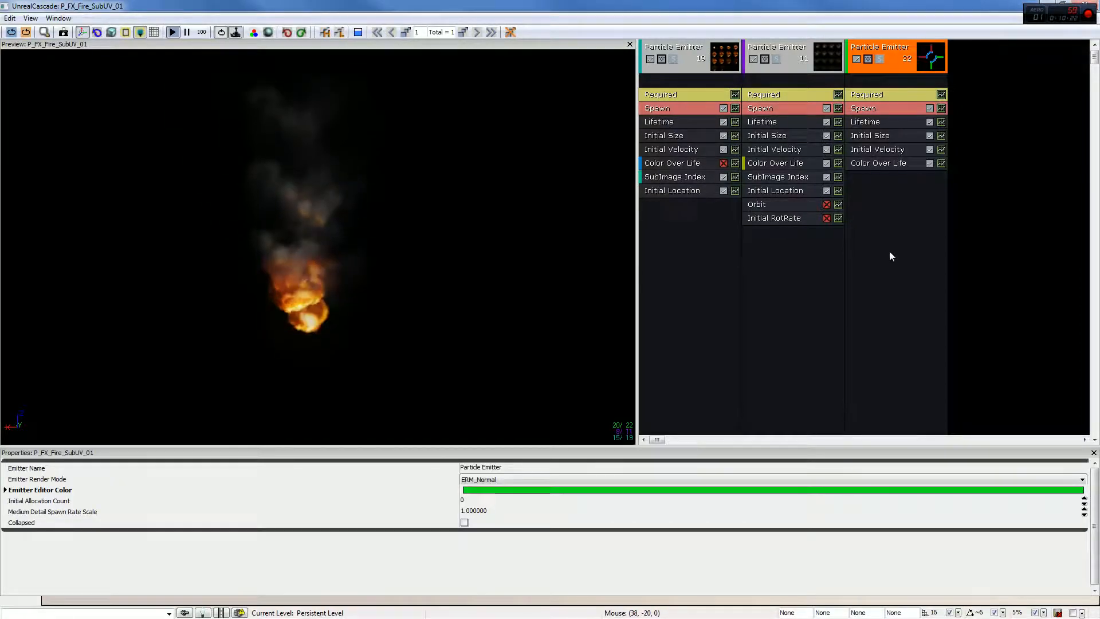
pyautogui.click(889, 252)
pyautogui.press('Delete')
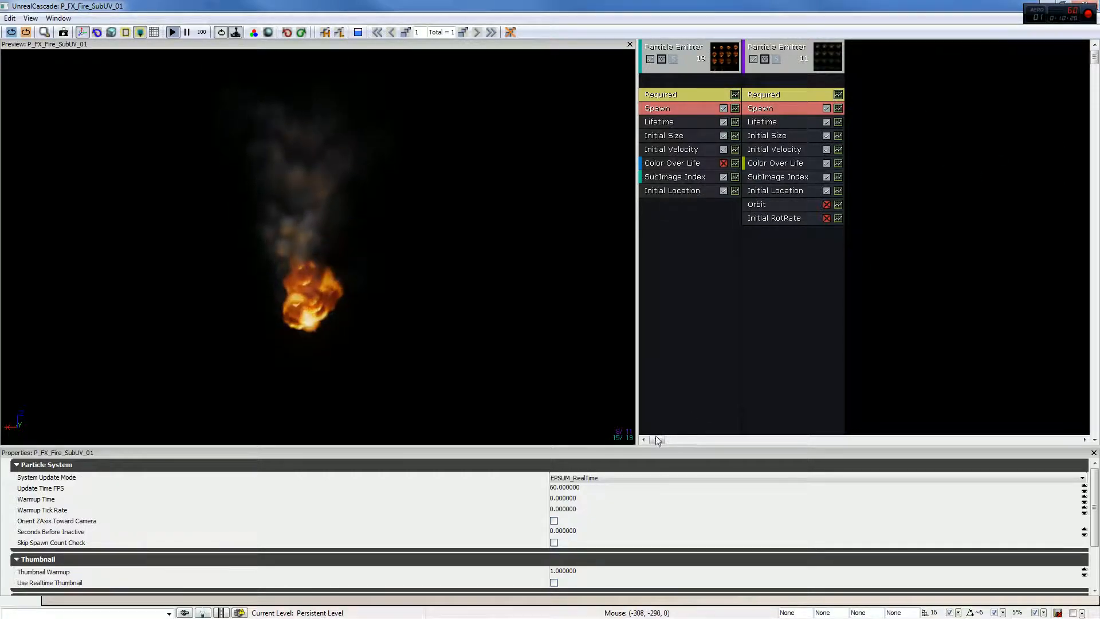
pyautogui.moveTo(657, 440); pyautogui.dragTo(749, 451)
pyautogui.moveTo(864, 452); pyautogui.dragTo(640, 438)
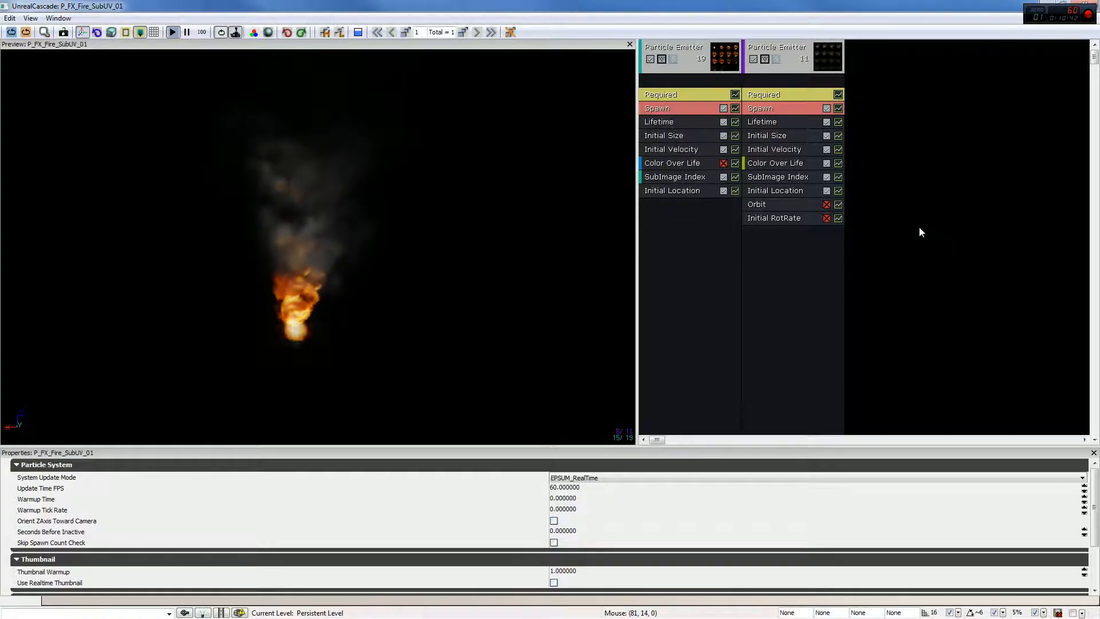
pyautogui.moveTo(656, 440)
pyautogui.mouseDown()
pyautogui.moveTo(1070, 439)
pyautogui.moveTo(653, 438)
pyautogui.mouseUp()
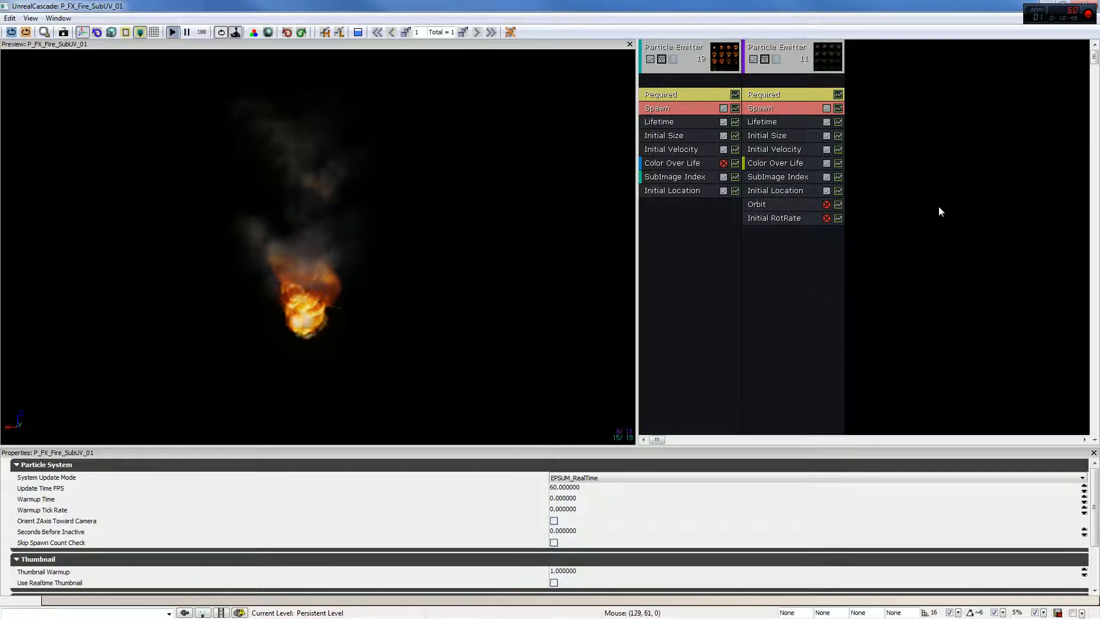
pyautogui.moveTo(659, 446)
pyautogui.mouseDown()
pyautogui.moveTo(1051, 468)
pyautogui.moveTo(660, 452)
pyautogui.mouseUp()
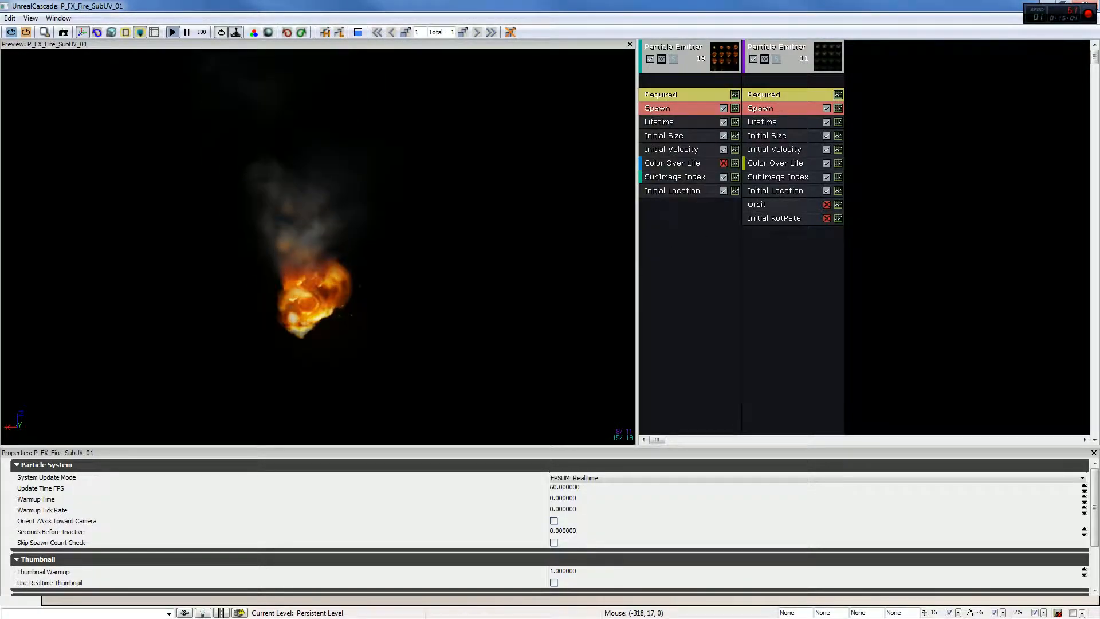
# Enlarge the Properties pane and examine the first emitter's Initial Size, Initial Location and SubImage Index modules
pyautogui.click(688, 136)
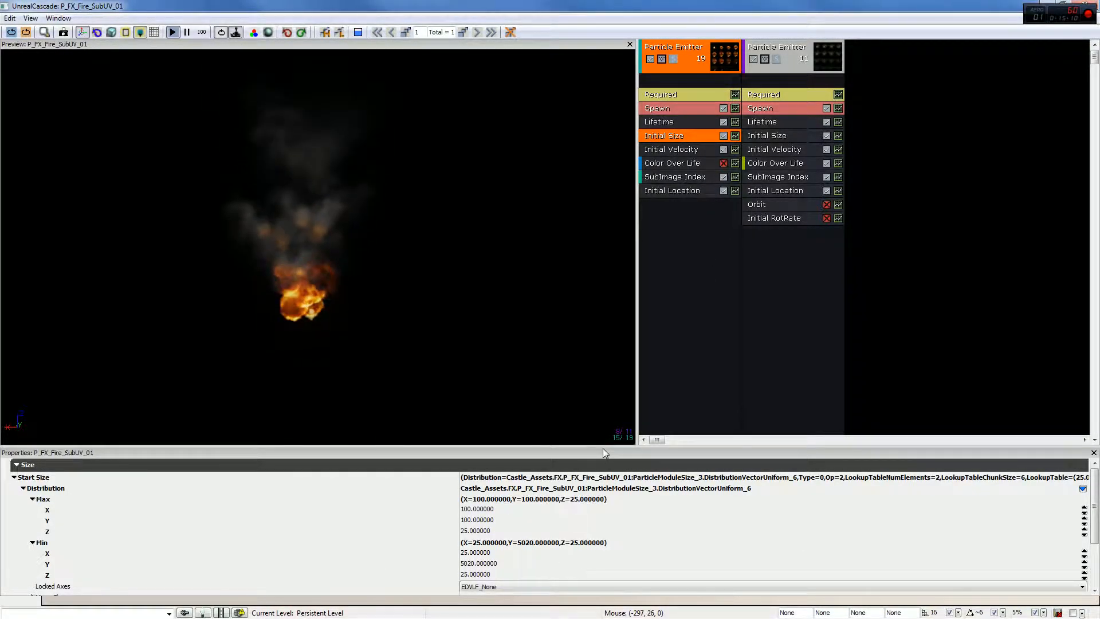
pyautogui.moveTo(590, 446); pyautogui.dragTo(604, 366)
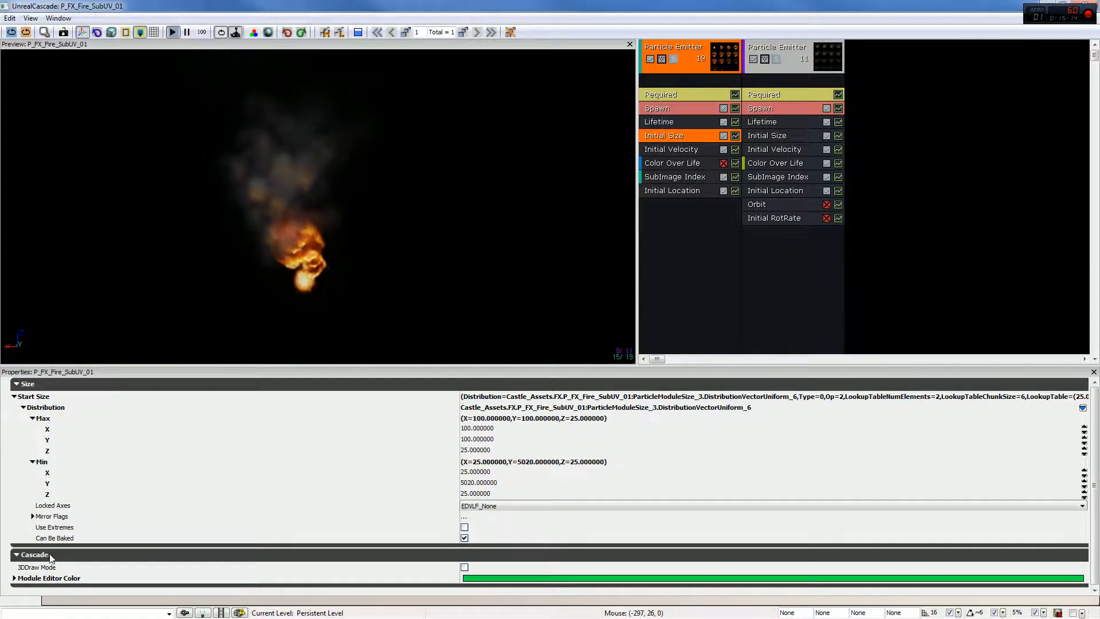
pyautogui.click(664, 190)
pyautogui.click(674, 176)
pyautogui.click(681, 141)
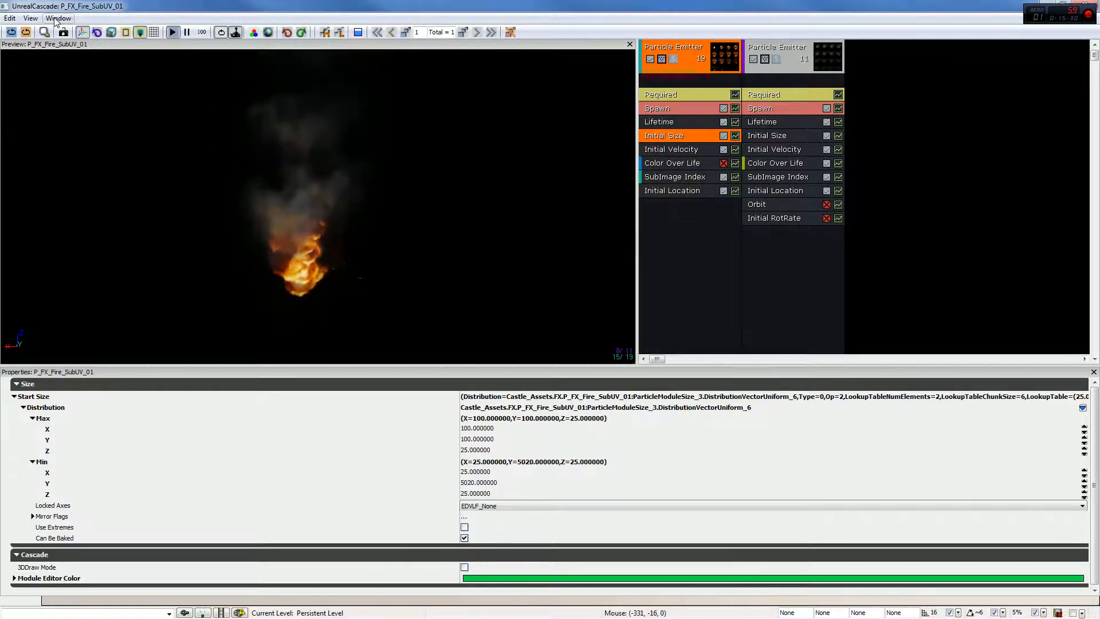
# Examine the particle display options and the module categories that can be added to the first emitter
pyautogui.click(30, 18)
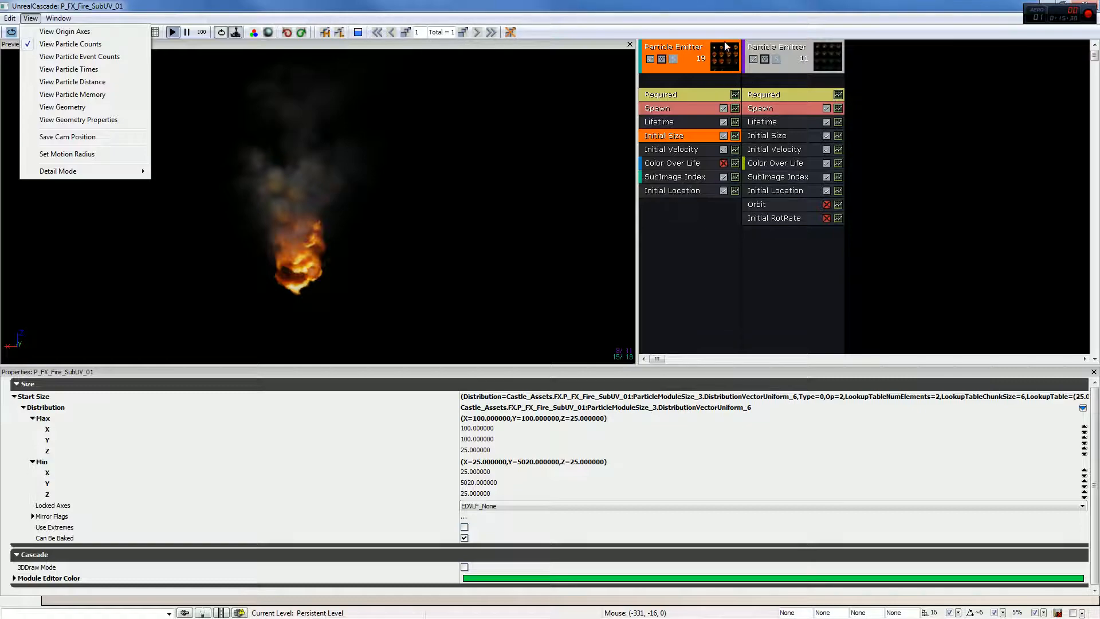
pyautogui.click(681, 257)
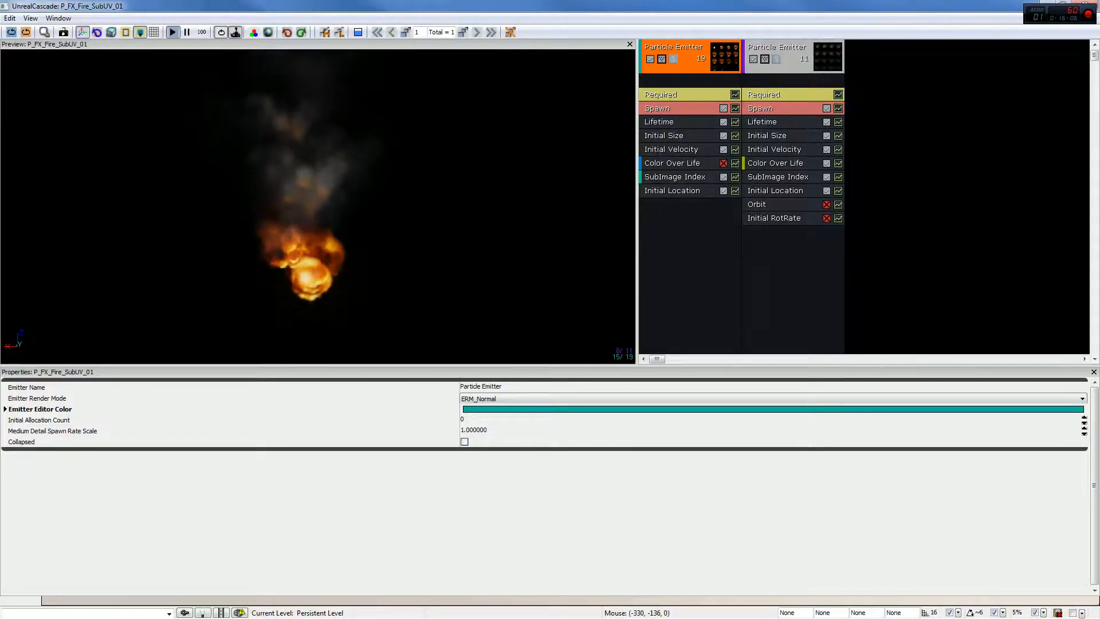
pyautogui.rightClick(690, 232)
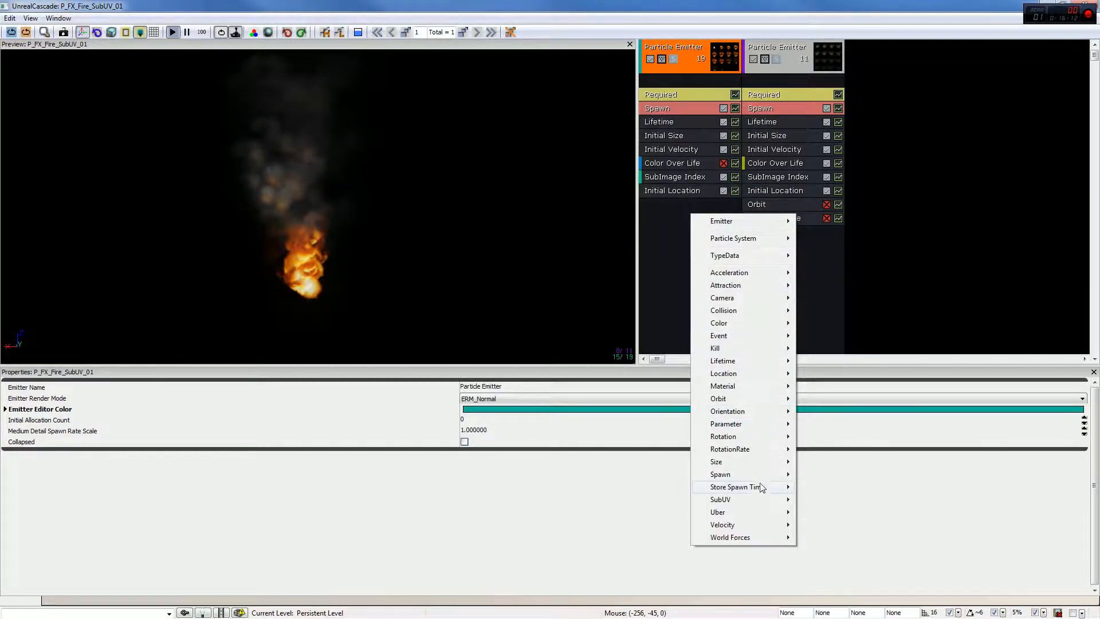
pyautogui.click(897, 302)
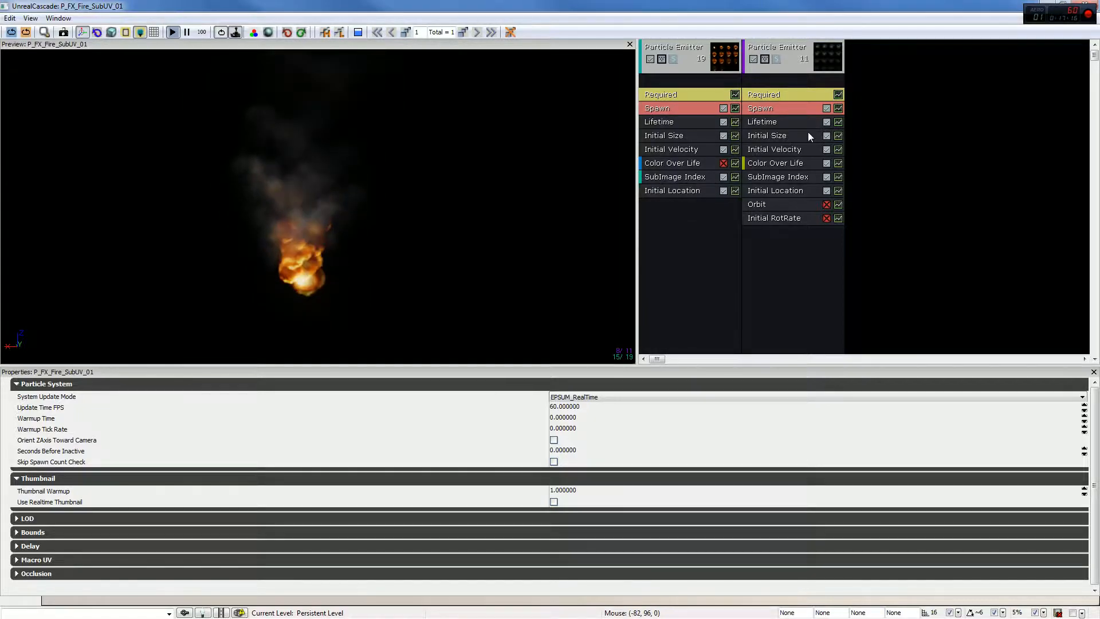
# Examine the properties of the first emitter and of its Initial Velocity, Required and Spawn modules
pyautogui.click(681, 150)
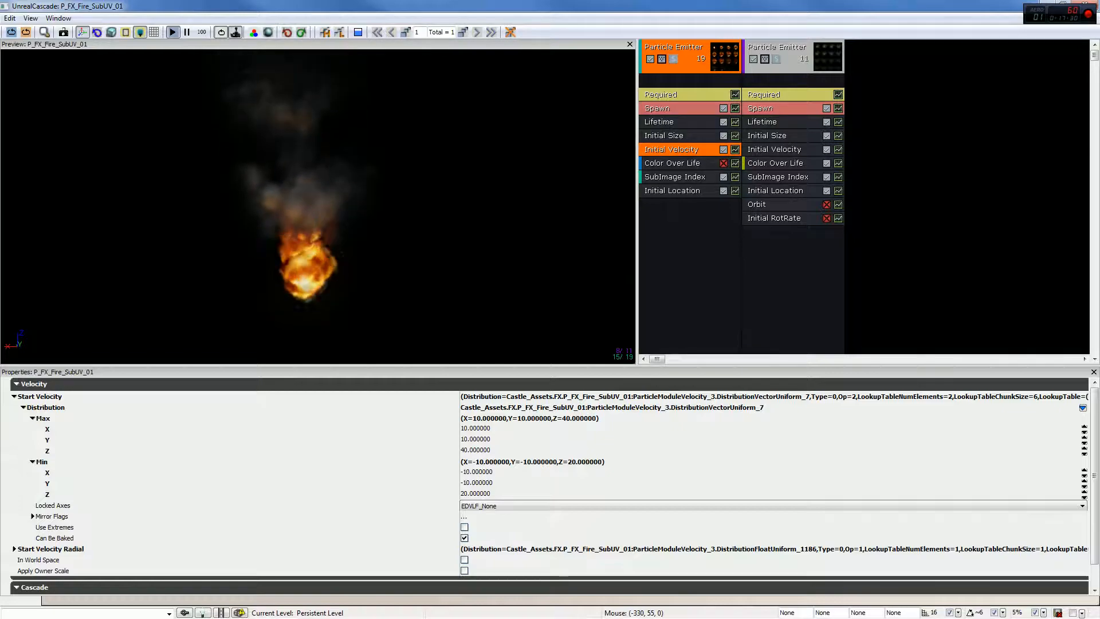
pyautogui.click(678, 267)
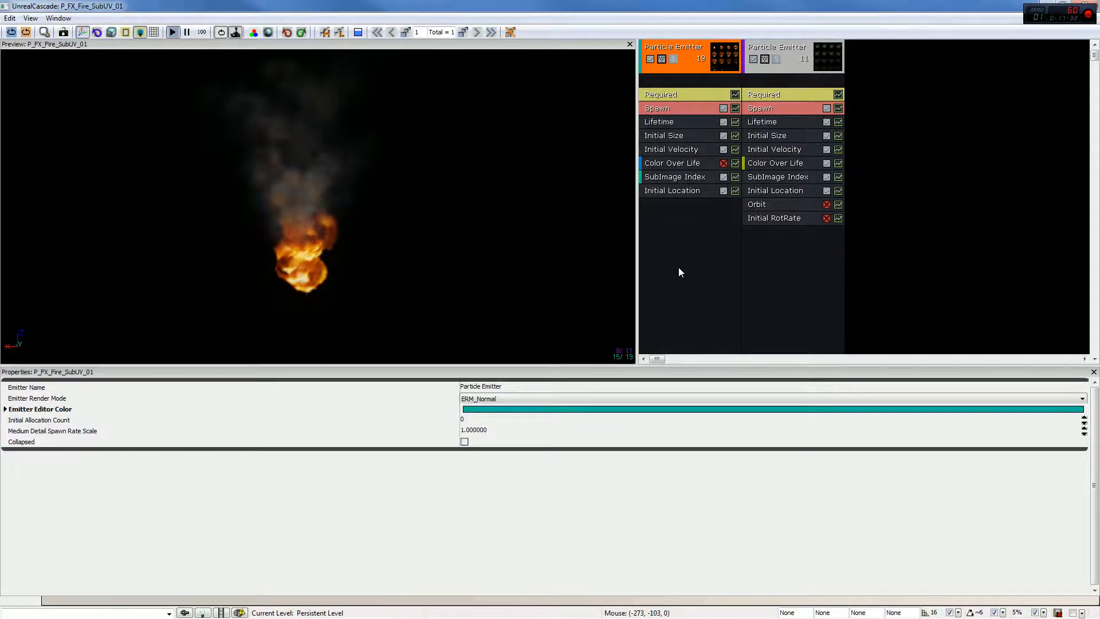
pyautogui.click(663, 94)
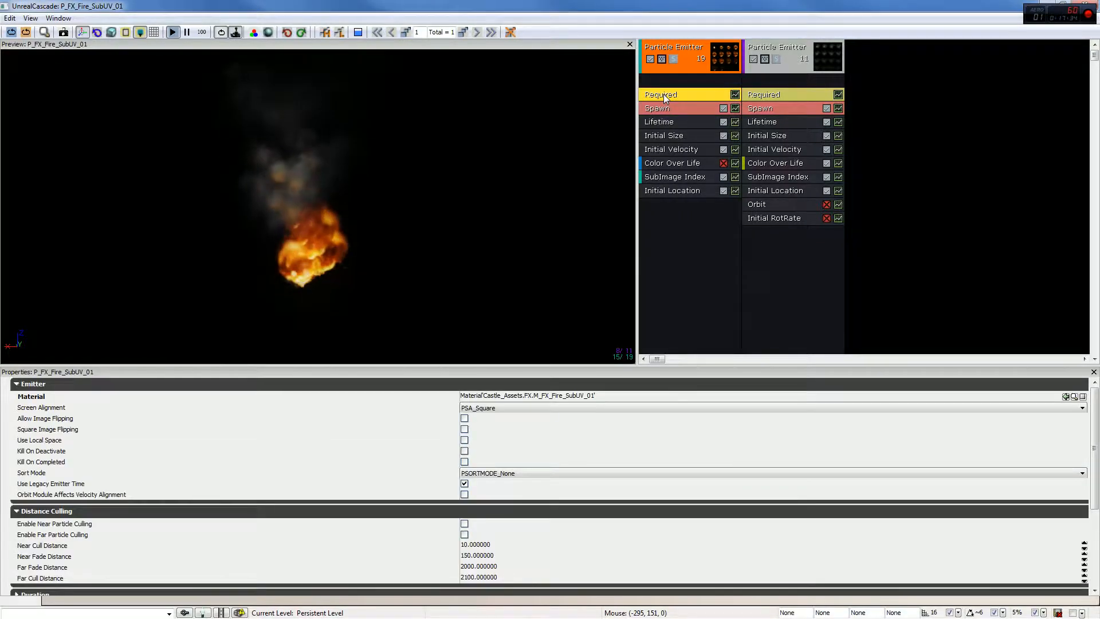
pyautogui.click(667, 109)
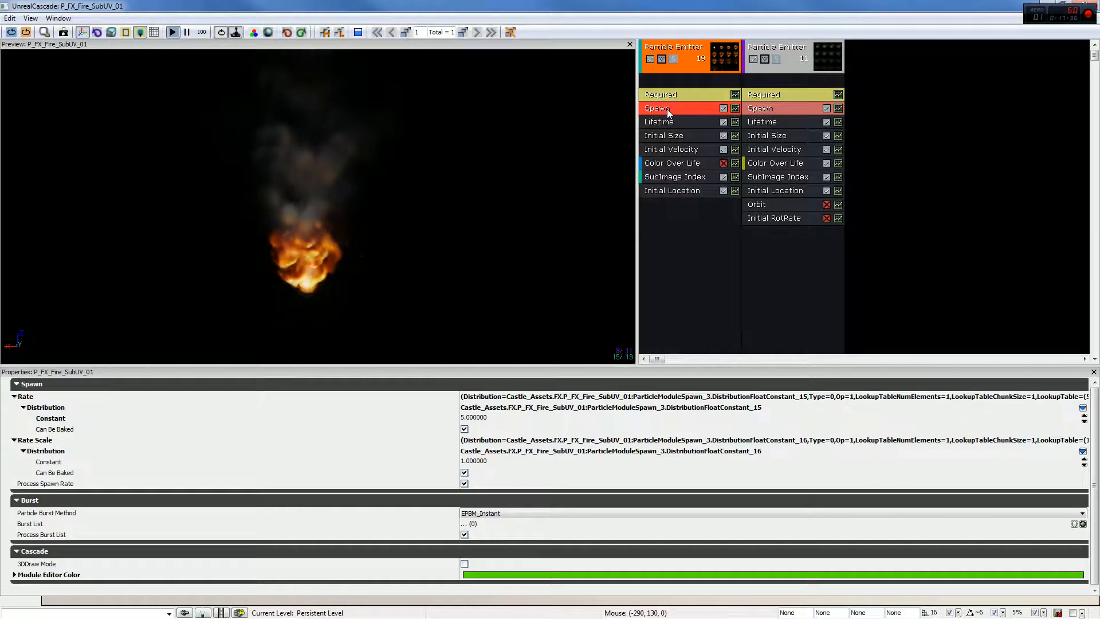
# Add a new ParticleSpriteEmitter as the third emitter and inspect its Lifetime and Color Over Life modules
pyautogui.rightClick(941, 139)
pyautogui.click(963, 129)
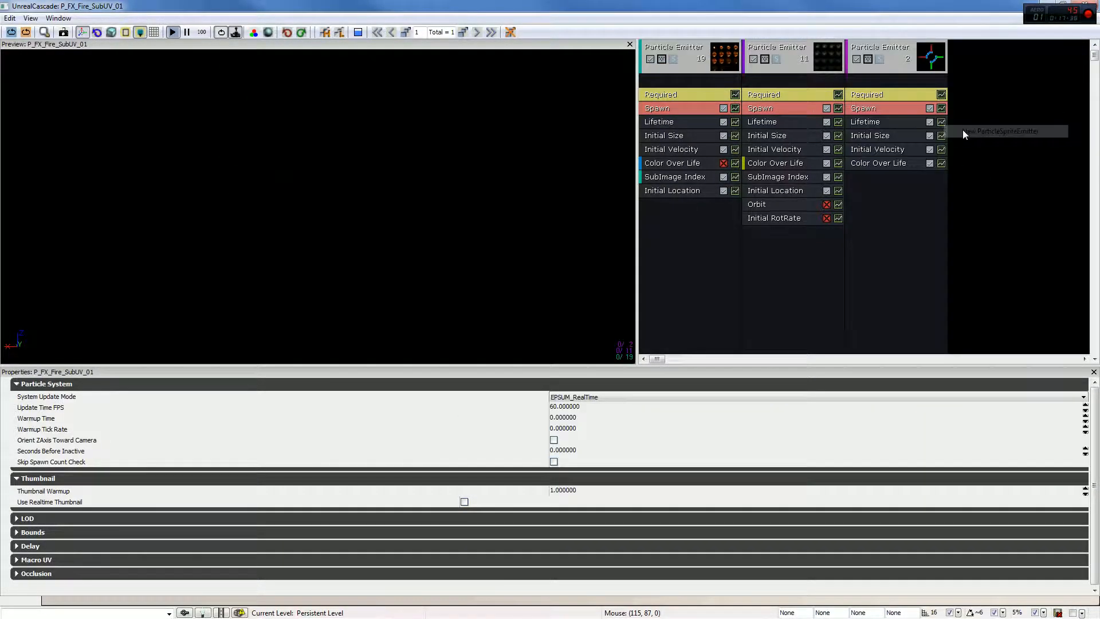
pyautogui.click(885, 121)
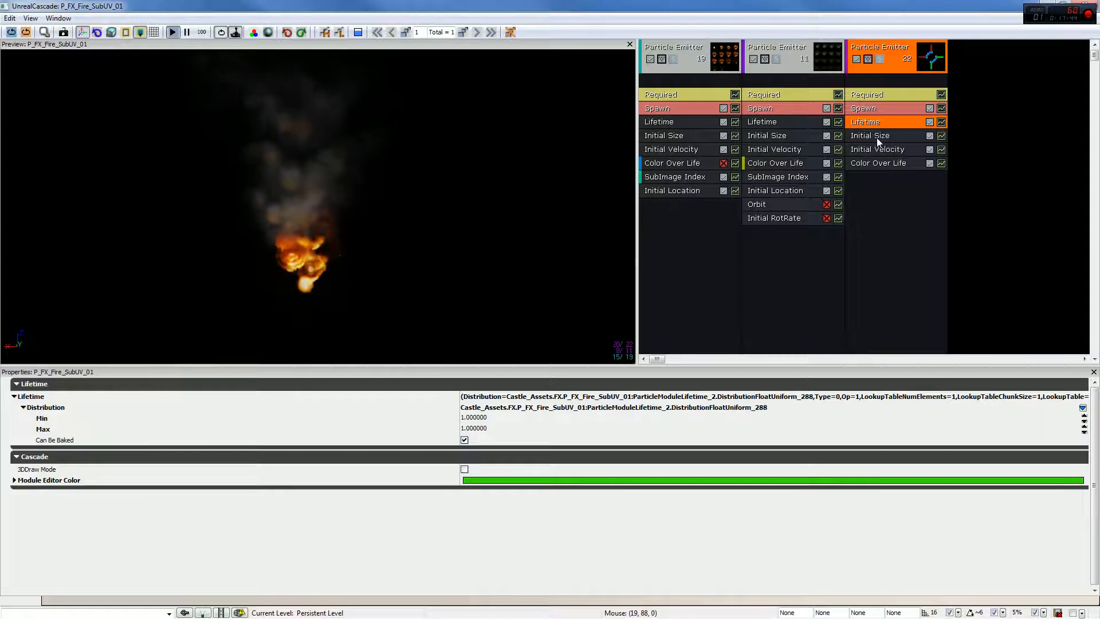
pyautogui.click(875, 166)
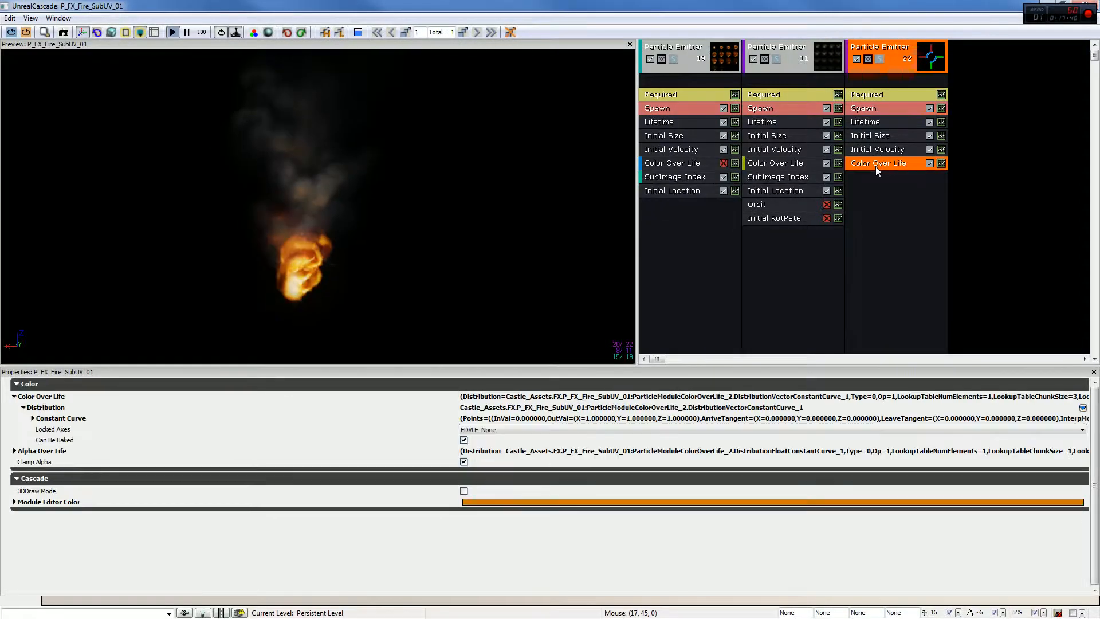
# Disable the Color Over Life, Initial Velocity, Initial Size and Lifetime modules of the third emitter
pyautogui.click(930, 163)
pyautogui.click(930, 149)
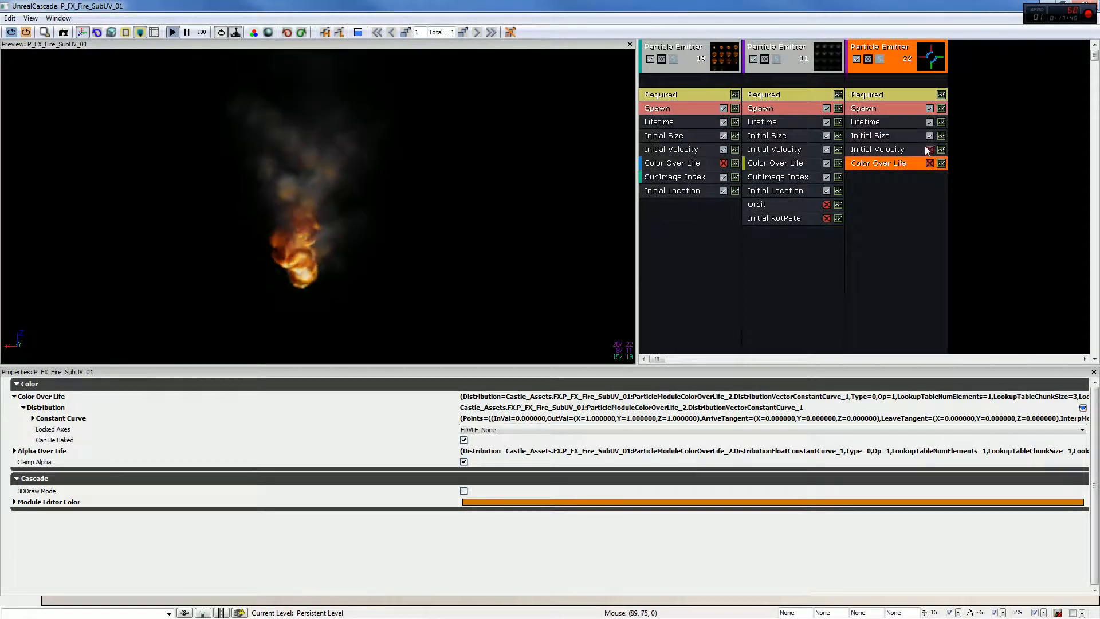
pyautogui.click(929, 135)
pyautogui.click(930, 121)
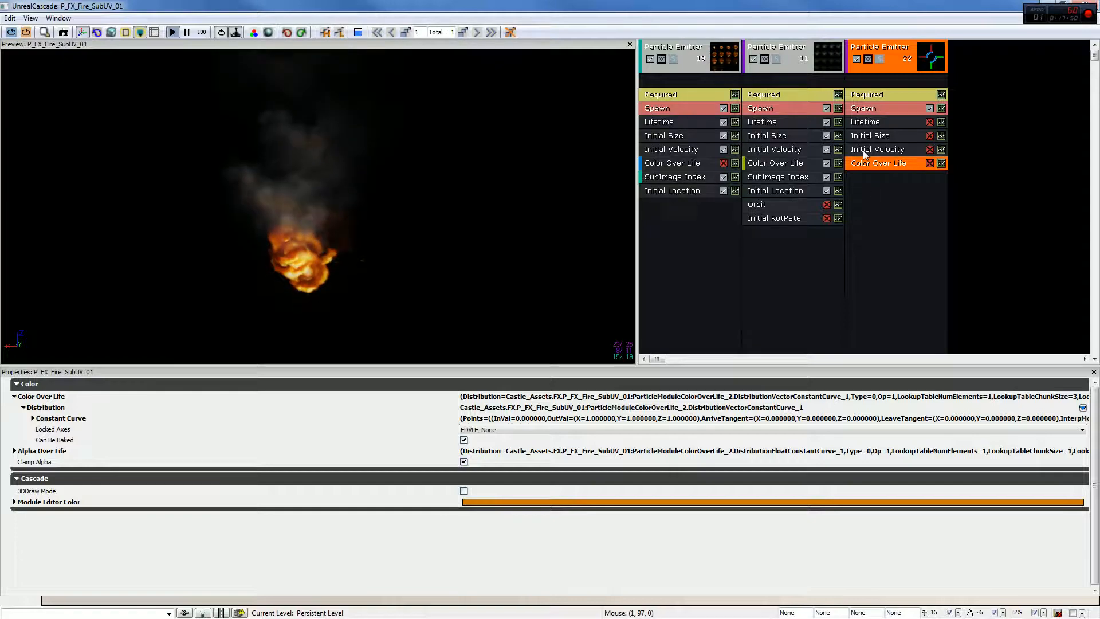
# Inspect the third emitter's Required and Spawn modules and re-enable its Lifetime module
pyautogui.click(871, 93)
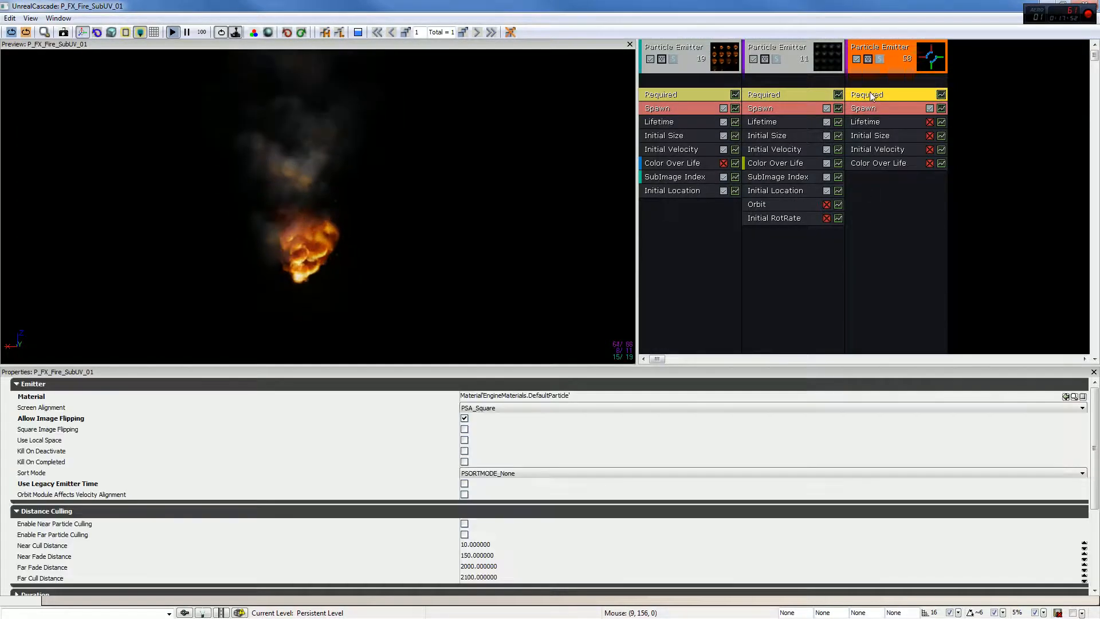
pyautogui.click(868, 108)
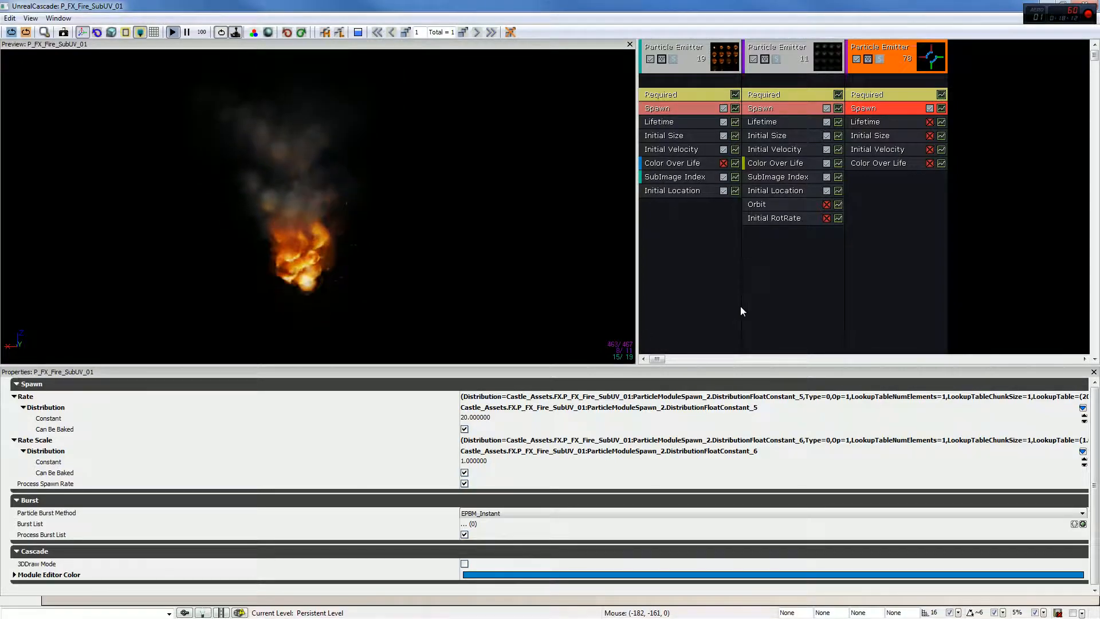
pyautogui.click(929, 121)
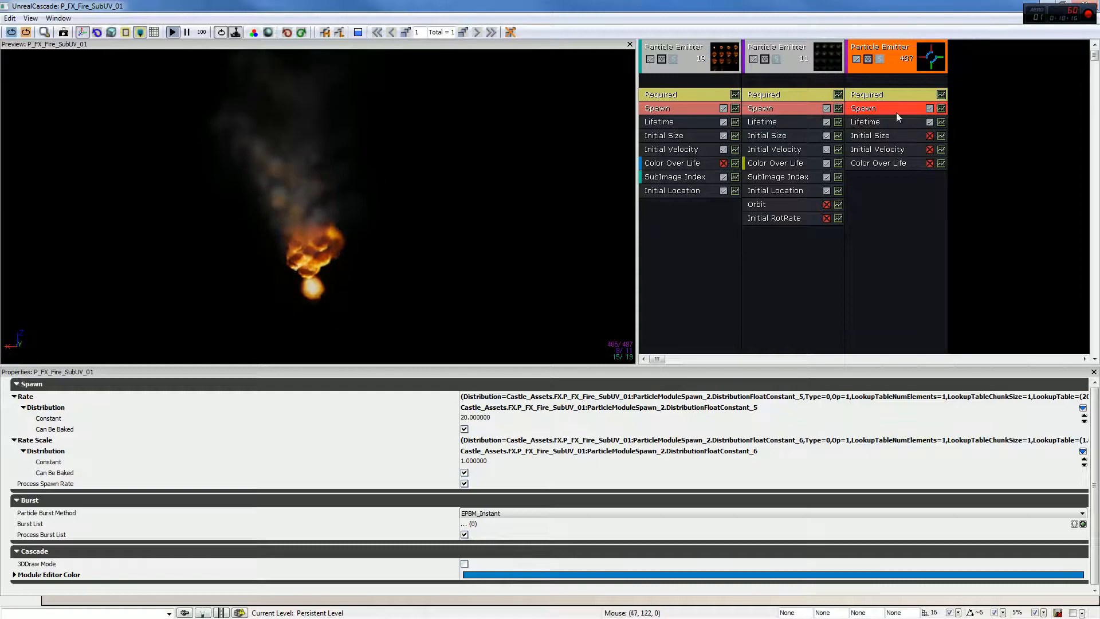
# Delete the third particle emitter from the fire particle system
pyautogui.rightClick(913, 45)
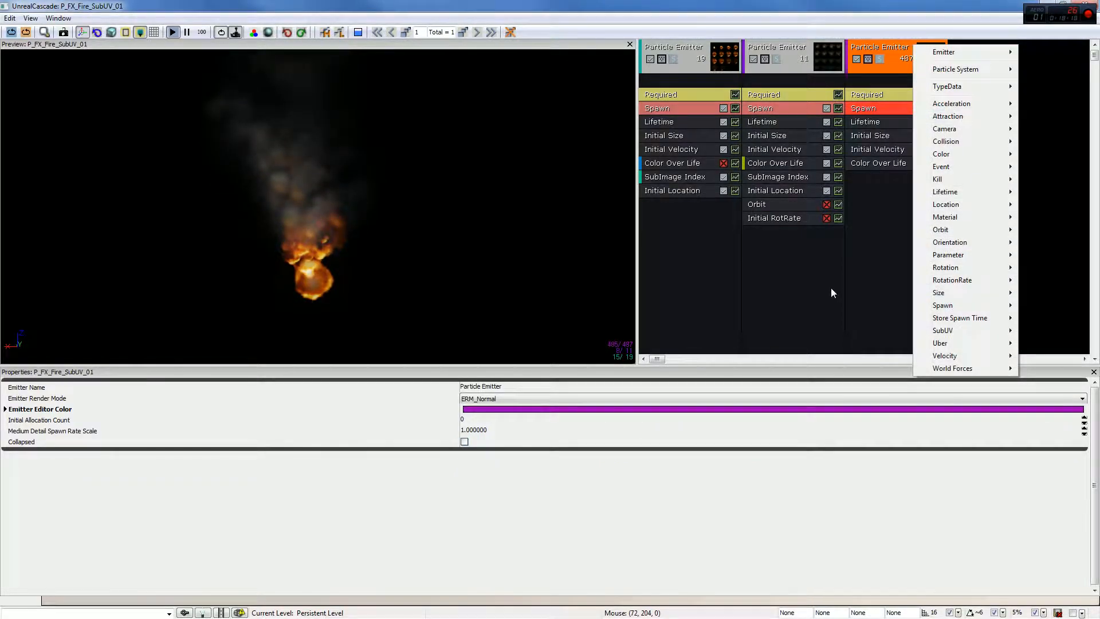
pyautogui.click(874, 203)
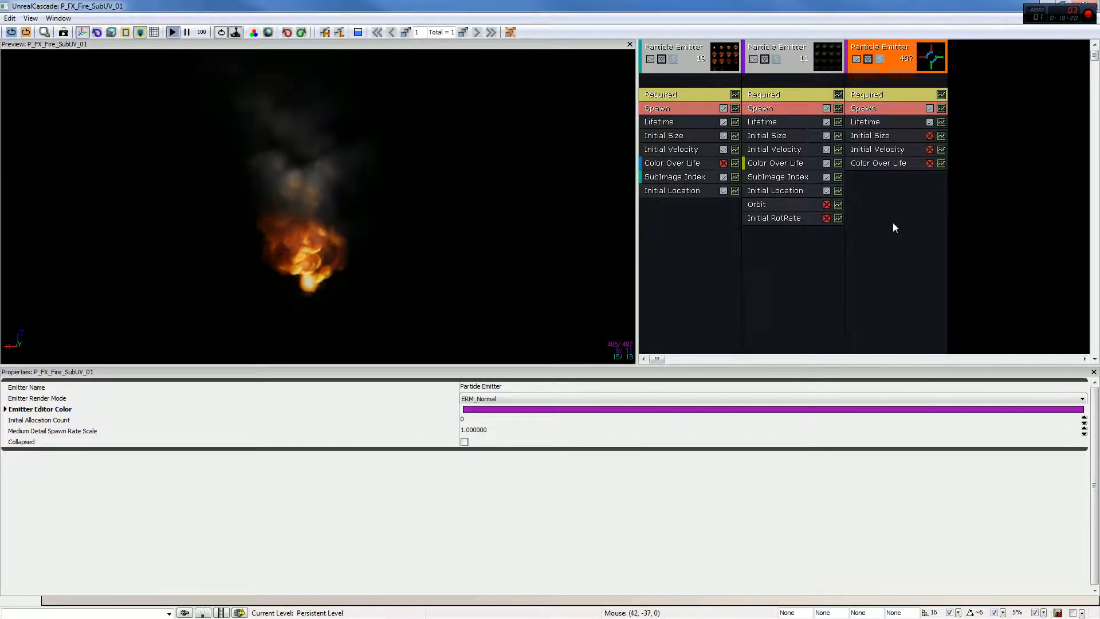
pyautogui.press('Delete')
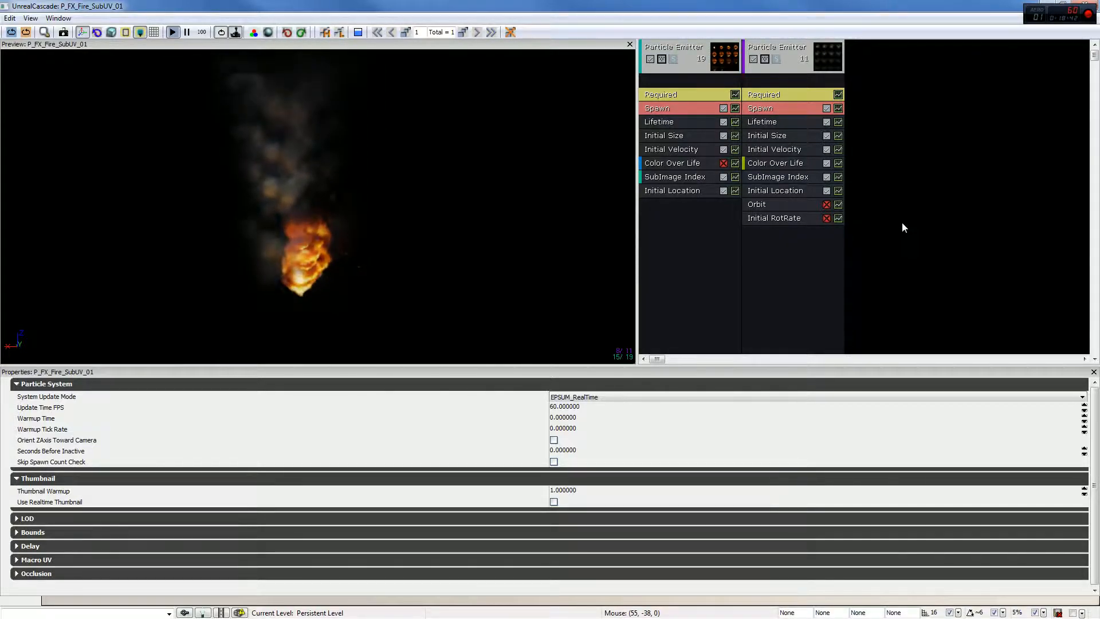
# Examine the option for adding a new emitter and the Collision and Kill modules available for the second emitter
pyautogui.rightClick(914, 172)
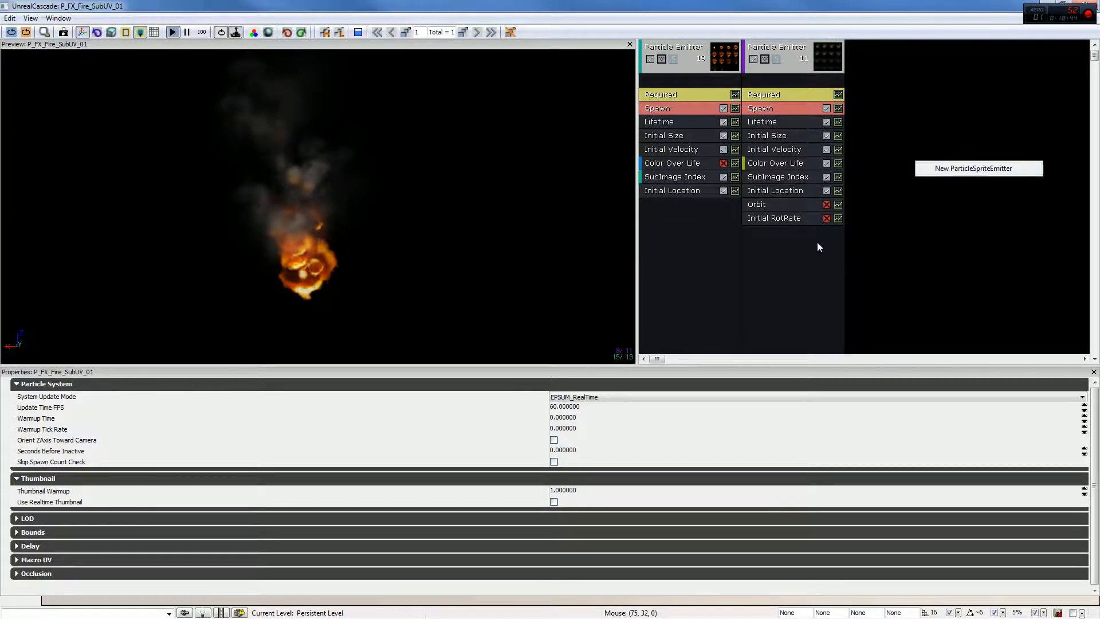
pyautogui.rightClick(801, 250)
pyautogui.moveTo(850, 351)
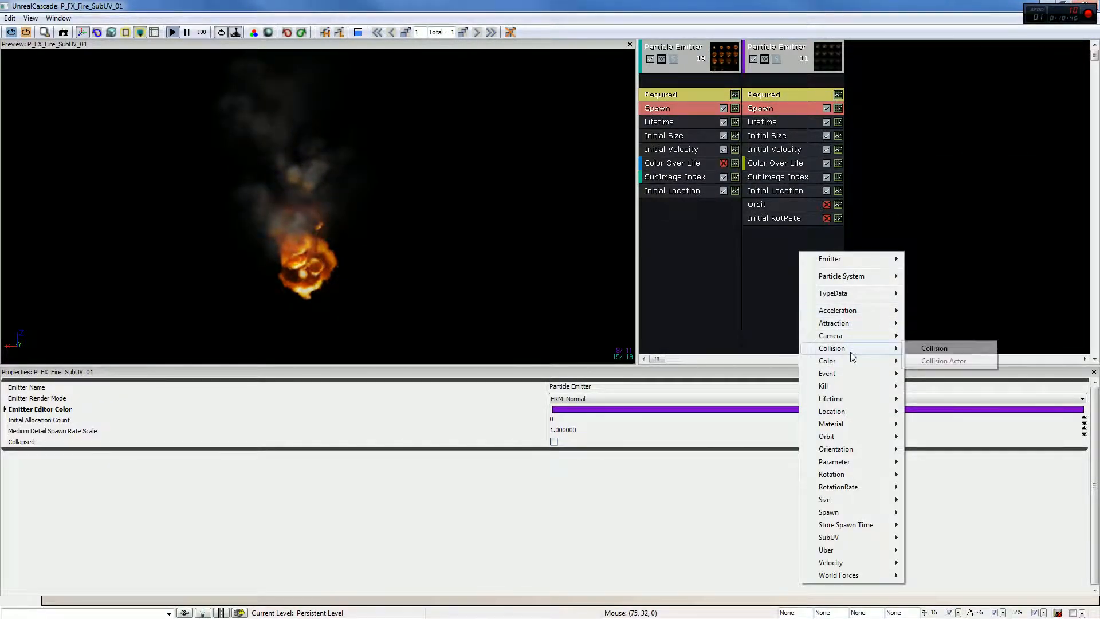
pyautogui.moveTo(847, 390)
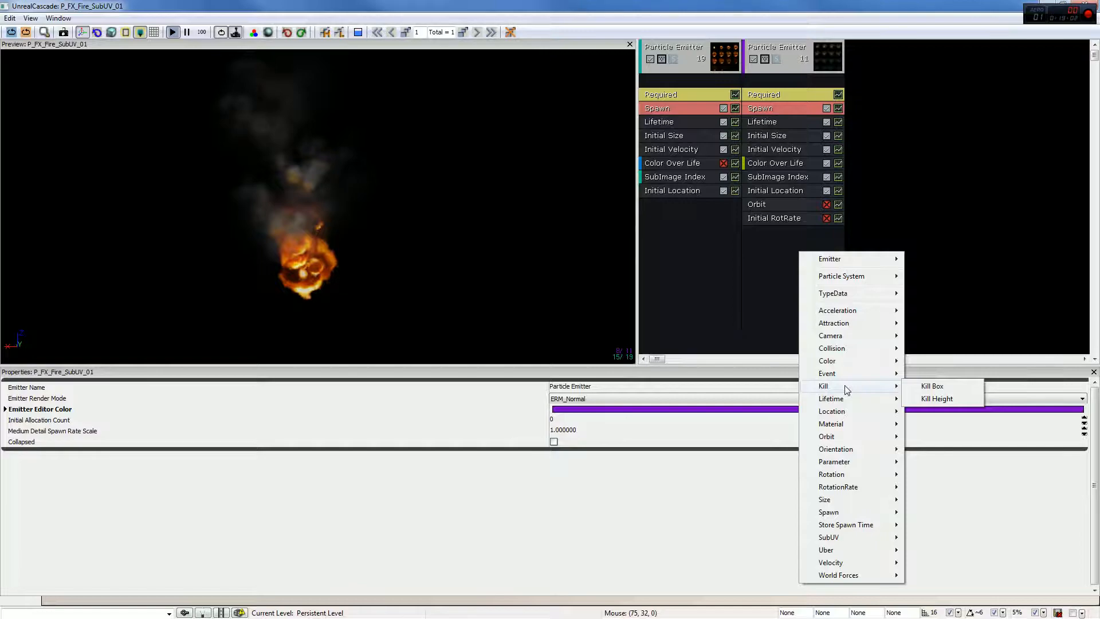
# Shrink the Cascade and Content Browser windows, place Corruption_Falling_Leaf_01 in the level, and minimize Cascade
pyautogui.moveTo(771, 5); pyautogui.dragTo(769, 76)
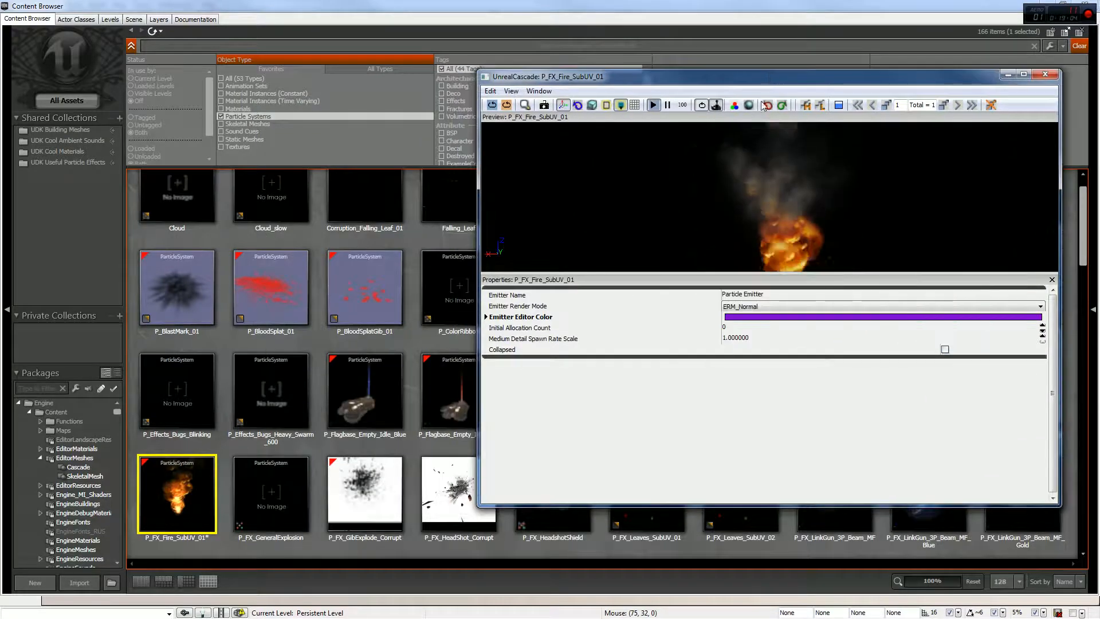
pyautogui.click(328, 242)
pyautogui.moveTo(555, 5); pyautogui.dragTo(324, 55)
pyautogui.moveTo(463, 257); pyautogui.dragTo(725, 178)
pyautogui.click(1008, 75)
# View the placed Corruption_Falling_Leaf_01 emitter in the level and delete it
pyautogui.moveTo(859, 225)
pyautogui.mouseDown(button='right')
pyautogui.moveTo(864, 215)
pyautogui.moveTo(818, 224)
pyautogui.moveTo(850, 216)
pyautogui.mouseUp(button='right')
pyautogui.press('s')
pyautogui.press('a')
pyautogui.press('a')
pyautogui.press('s')
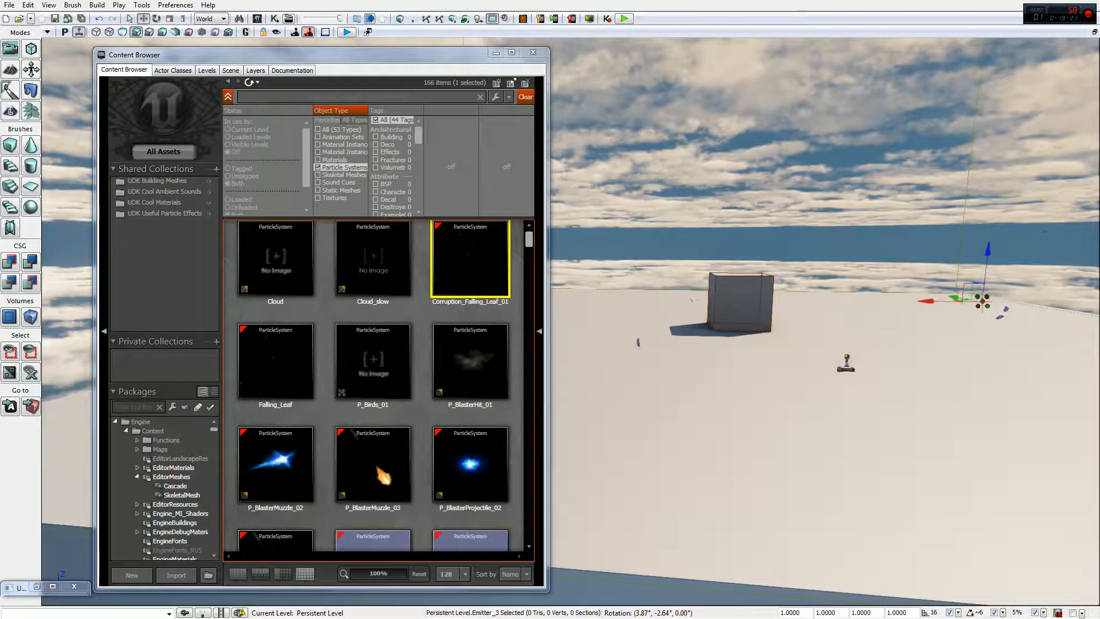
pyautogui.moveTo(850, 215); pyautogui.dragTo(836, 220, button='right')
pyautogui.press('s')
pyautogui.press('d')
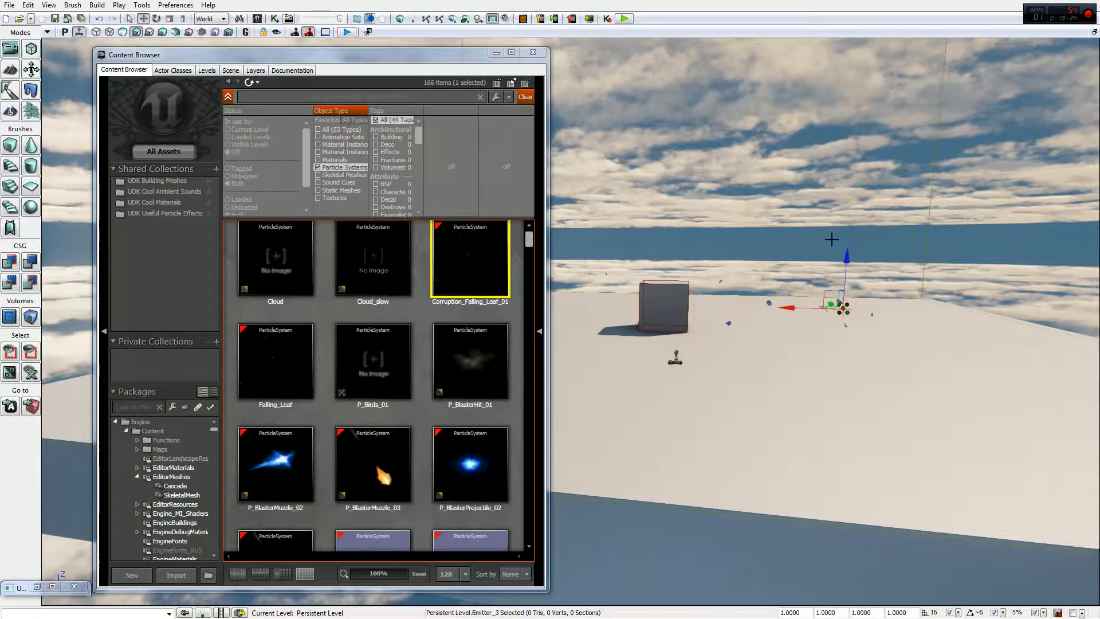
pyautogui.press('Delete')
# Place the Falling_Leaf particle system in the level, raise it above the ground, and delete it after viewing
pyautogui.moveTo(270, 366); pyautogui.dragTo(576, 316)
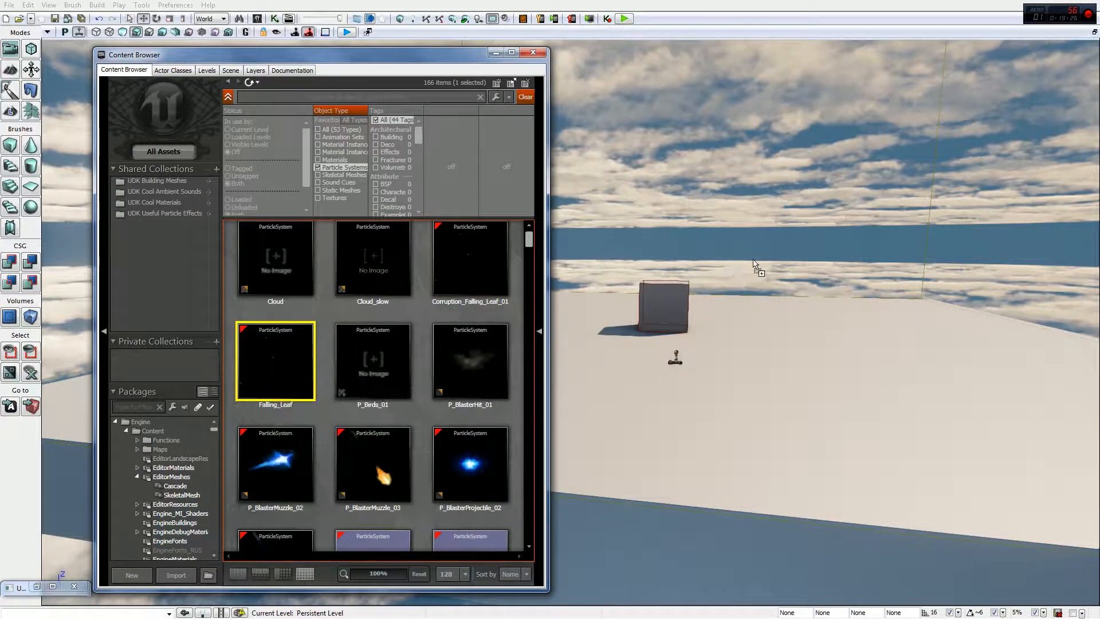
pyautogui.moveTo(576, 272); pyautogui.dragTo(627, 149)
pyautogui.moveTo(627, 149)
pyautogui.mouseDown(button='right')
pyautogui.moveTo(626, 158)
pyautogui.moveTo(635, 138)
pyautogui.mouseUp(button='right')
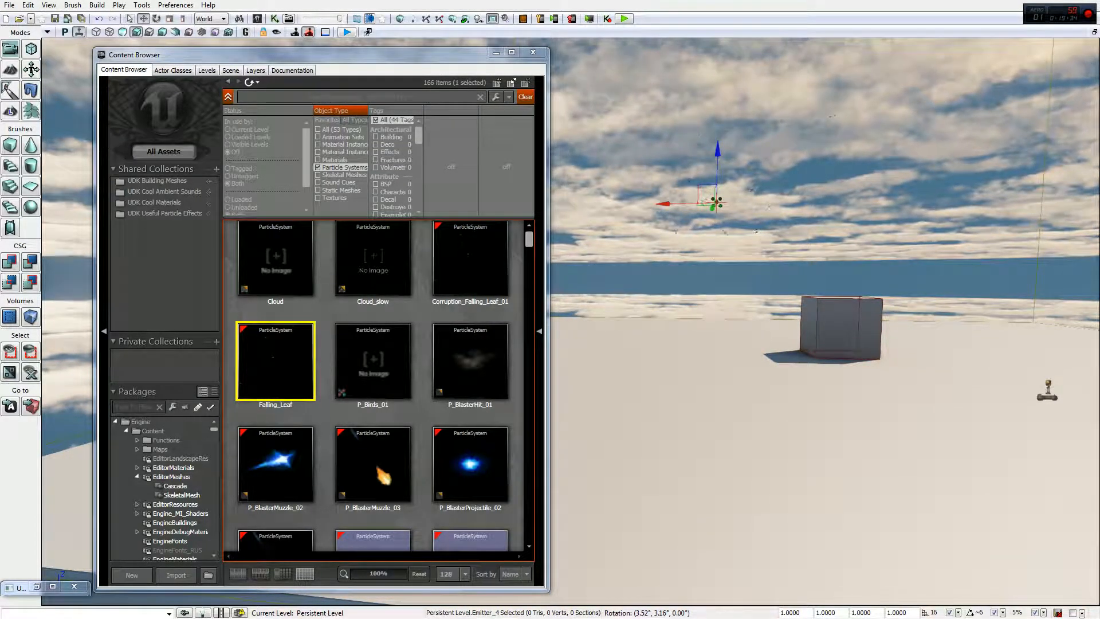
pyautogui.moveTo(636, 138); pyautogui.dragTo(711, 170, button='right')
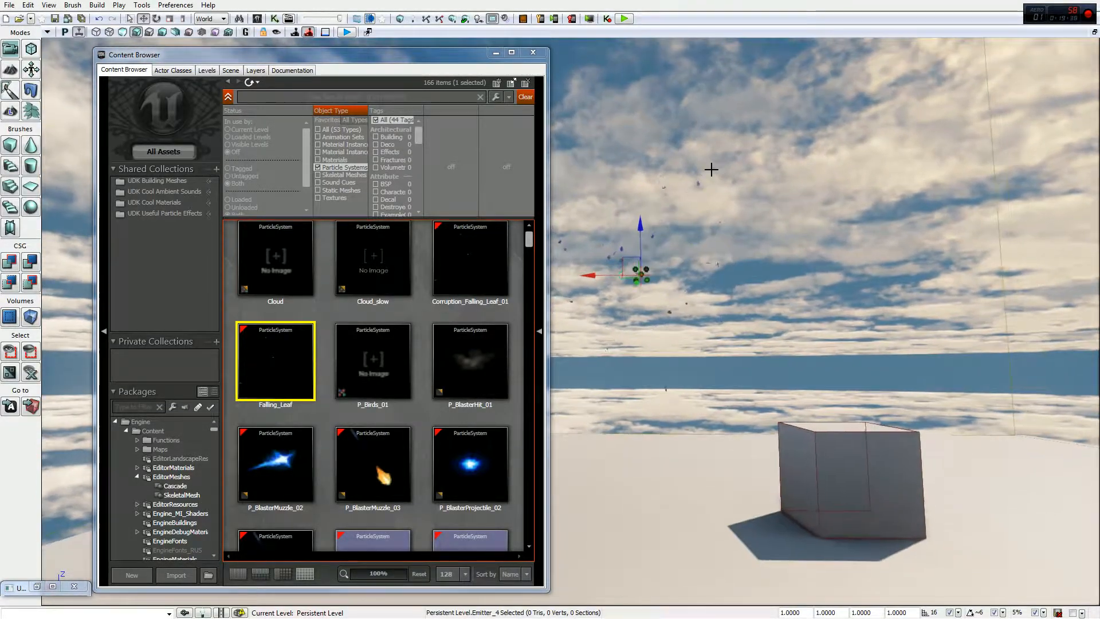
pyautogui.press('Delete')
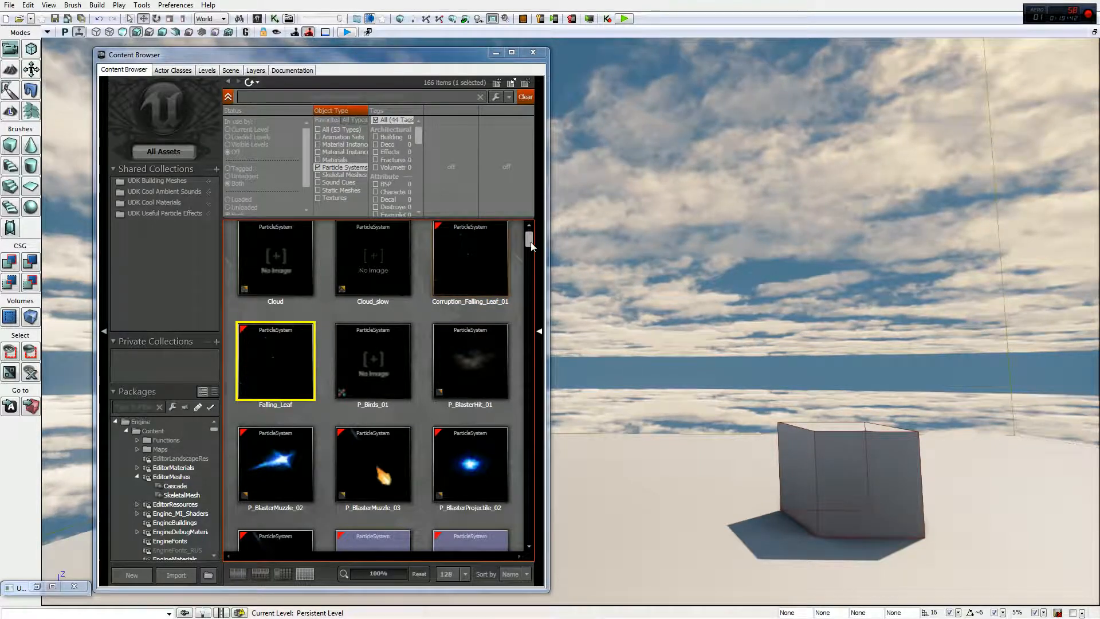
# Restore and maximize the Cascade editor and show the material assigned in the first emitter's Required module
pyautogui.click(38, 586)
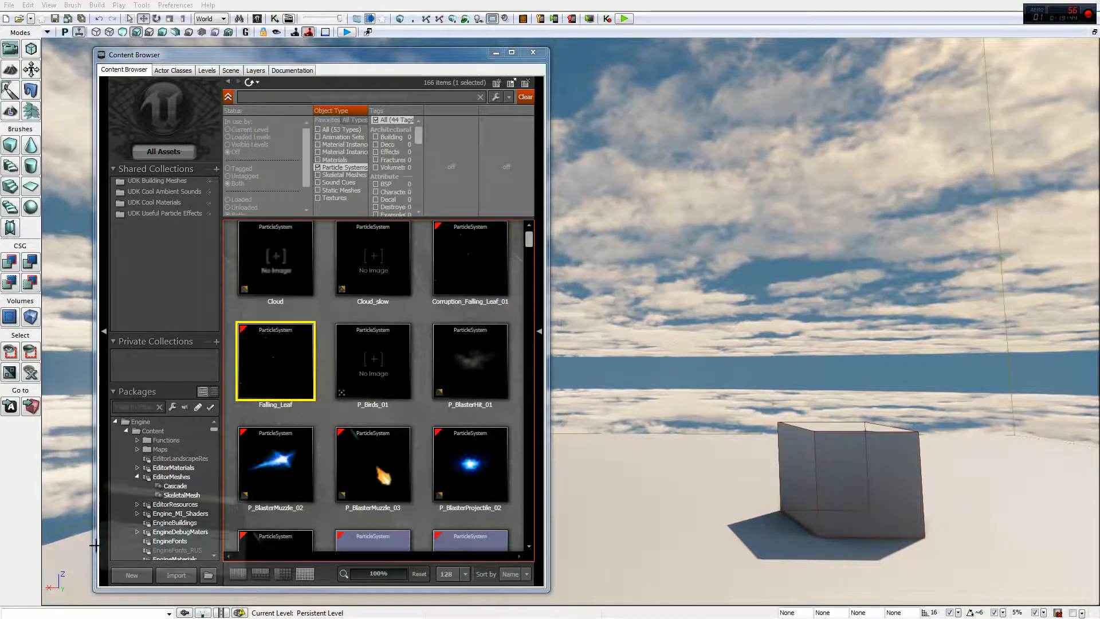
pyautogui.doubleClick(848, 76)
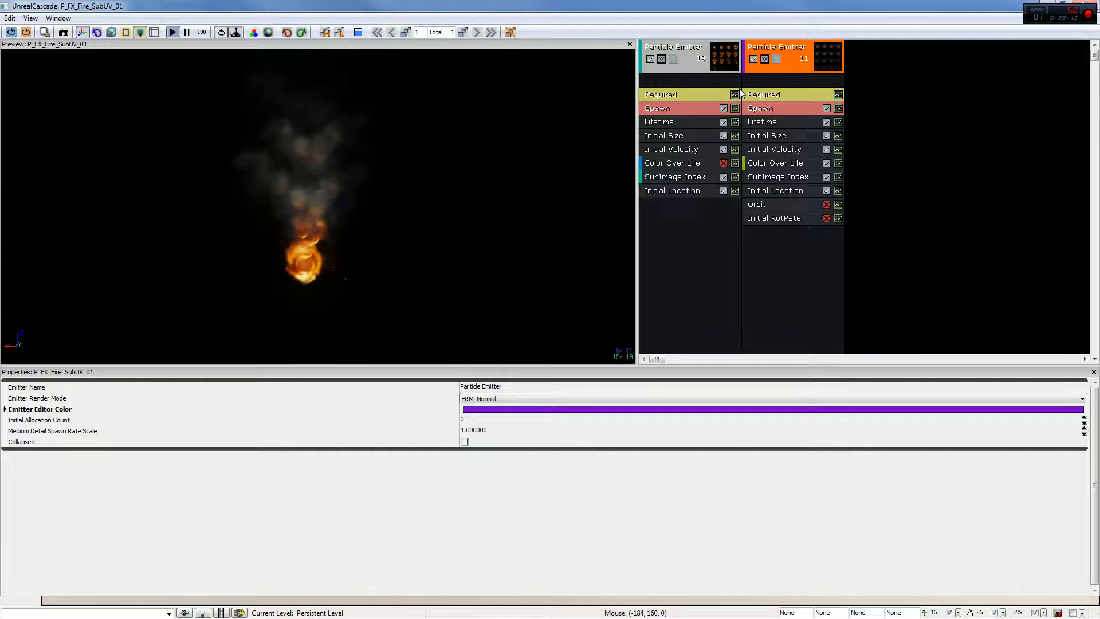
pyautogui.click(696, 99)
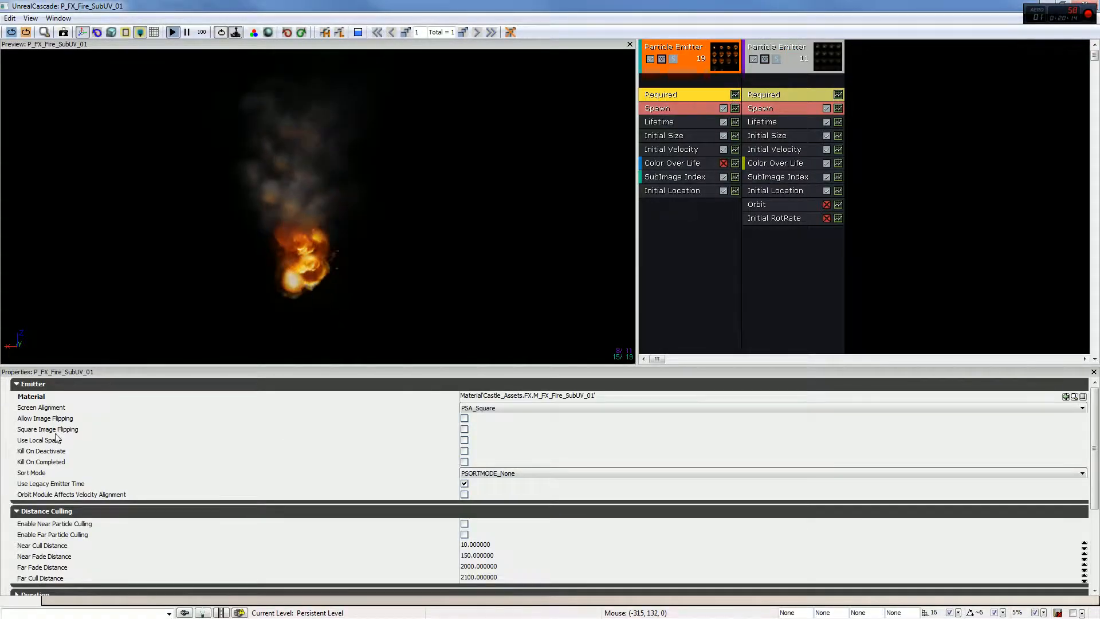
pyautogui.click(521, 398)
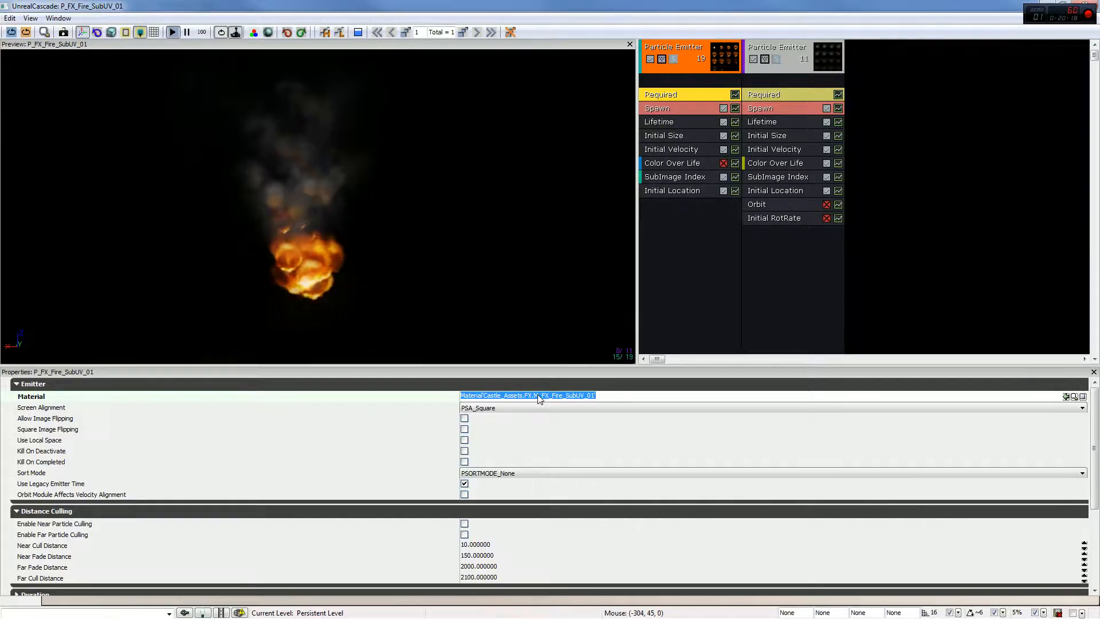
# Locate the M_FX_Fire_SubUV_01 material in the Content Browser and open it in the Material Editor
pyautogui.moveTo(426, 5); pyautogui.dragTo(800, 92)
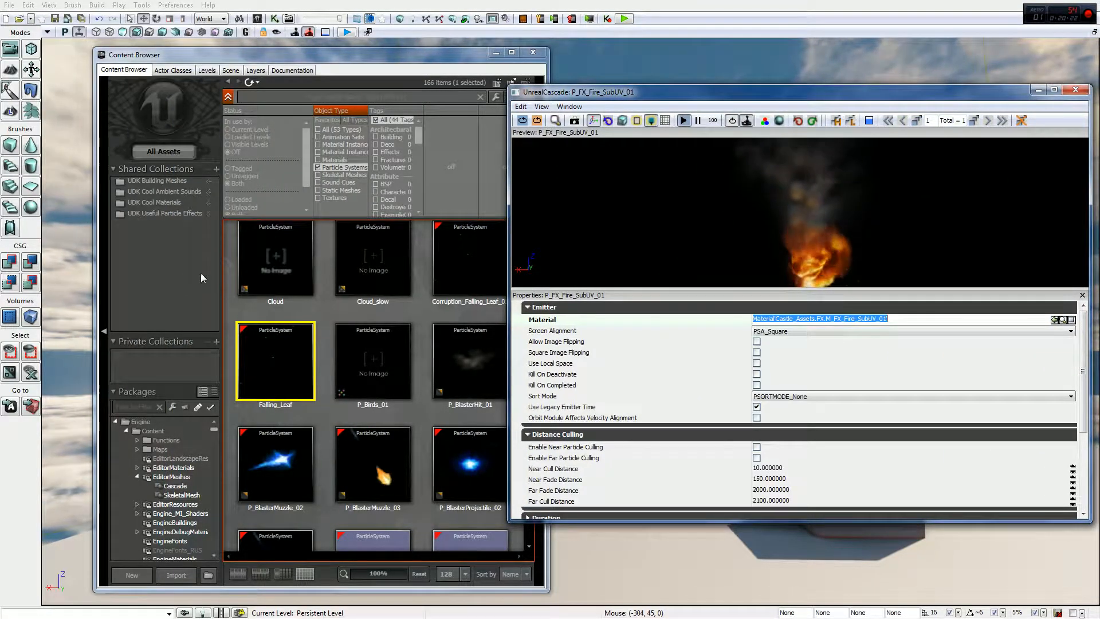
pyautogui.click(1063, 319)
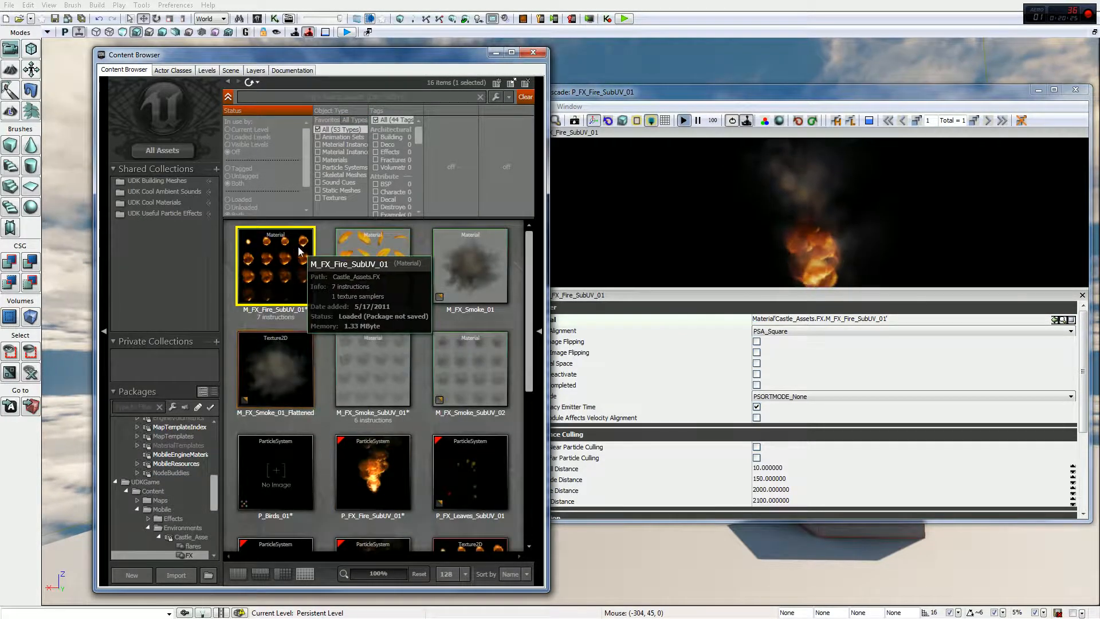
pyautogui.rightClick(293, 254)
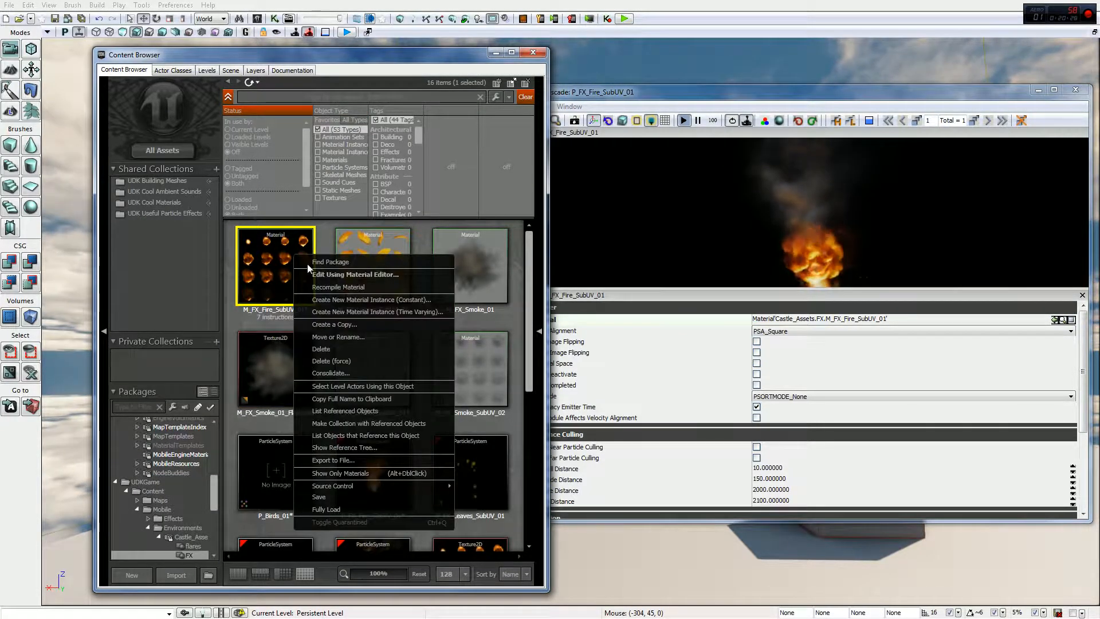
pyautogui.click(330, 272)
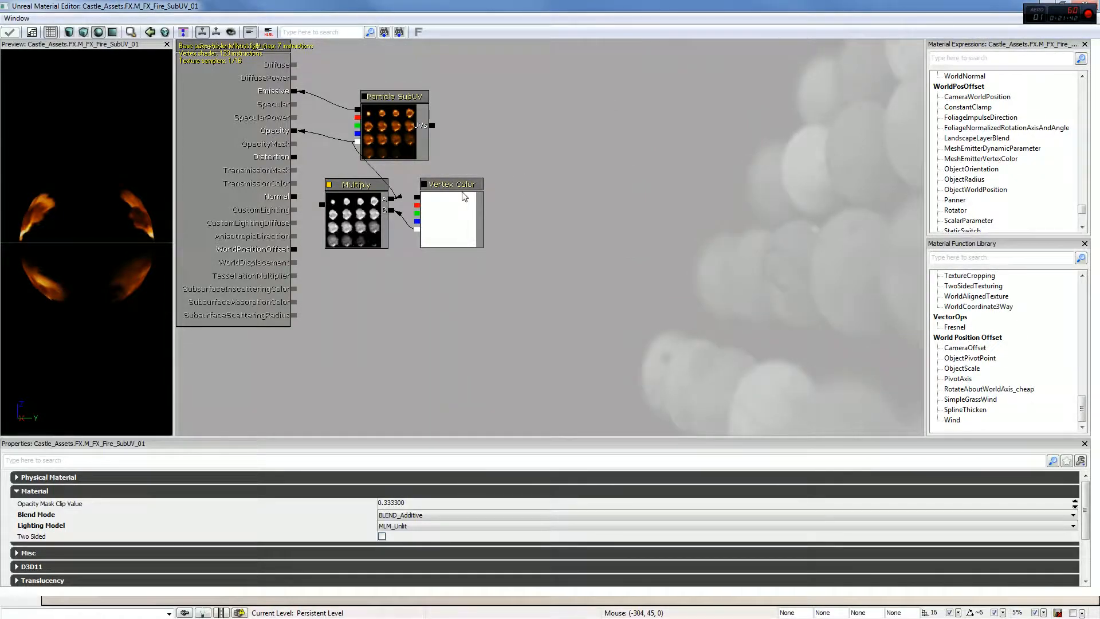
# Compare the first emitter's Color Over Life module in Cascade with the Vertex Color setup in the fire material
pyautogui.doubleClick(475, 6)
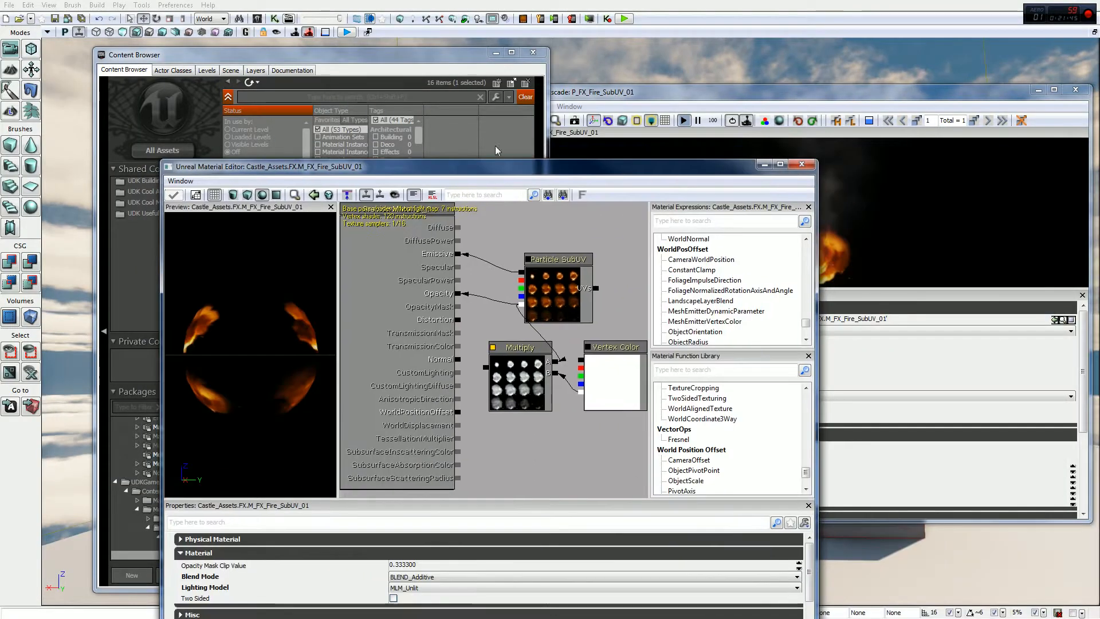
pyautogui.doubleClick(654, 95)
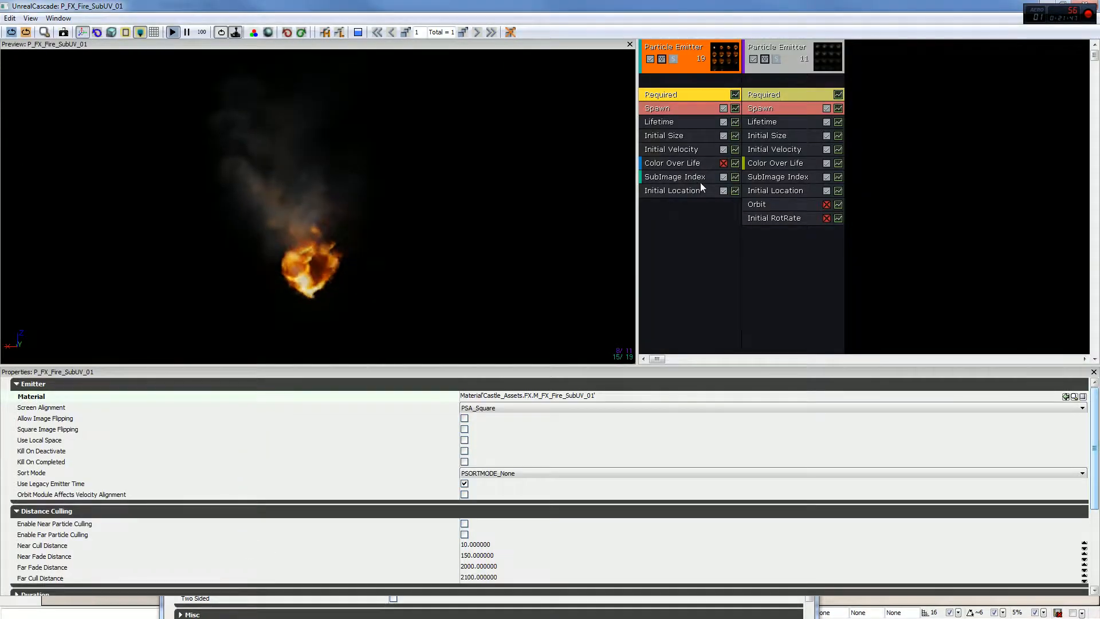
pyautogui.click(694, 165)
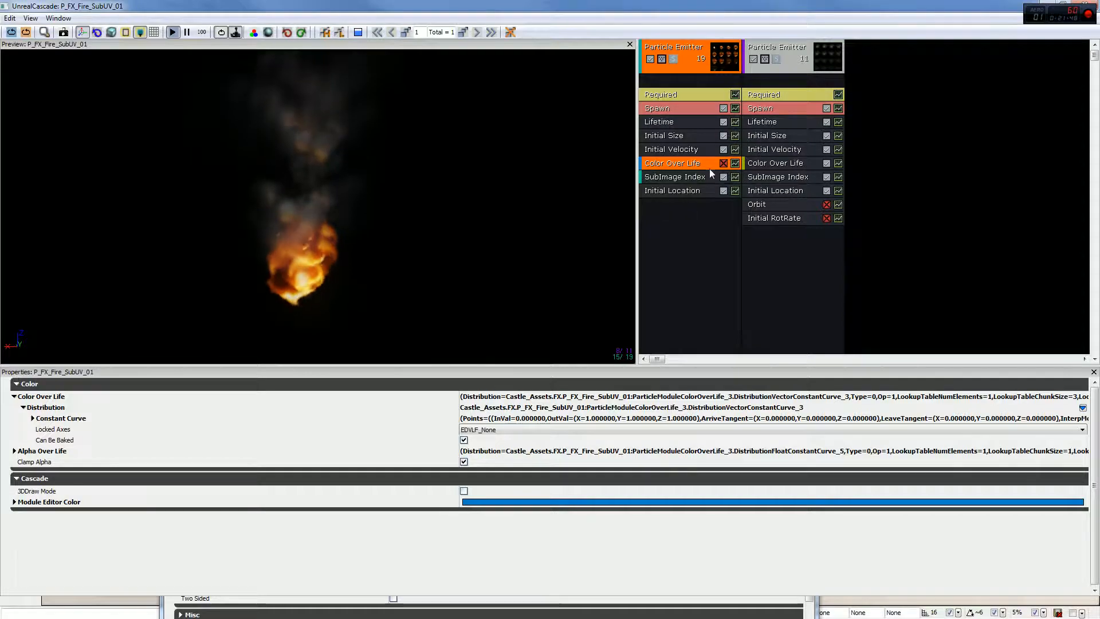
pyautogui.doubleClick(554, 4)
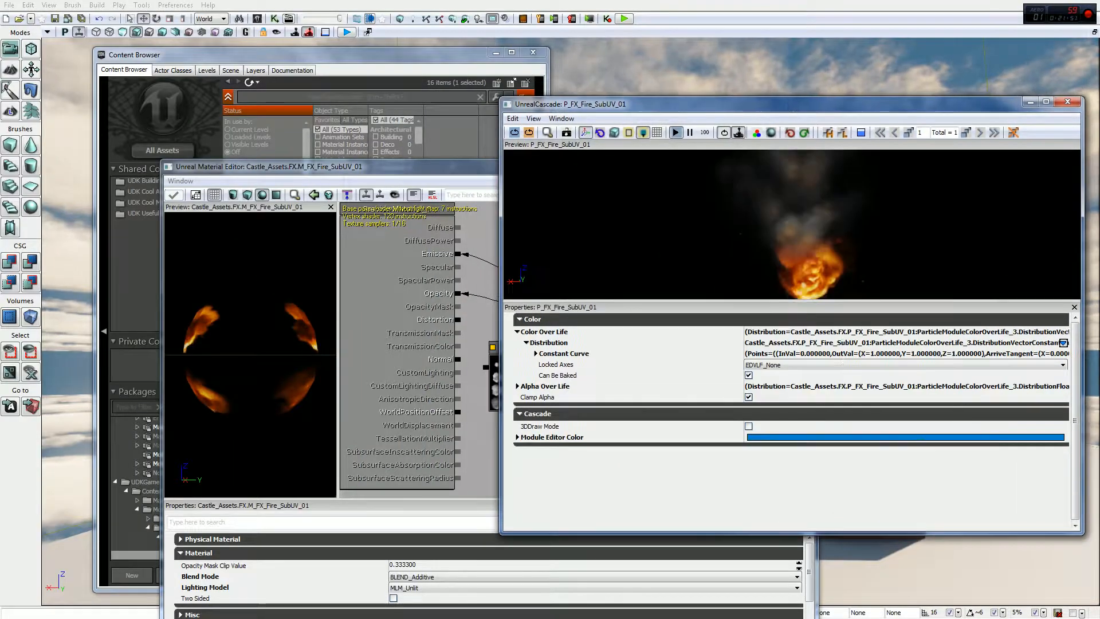
pyautogui.doubleClick(398, 170)
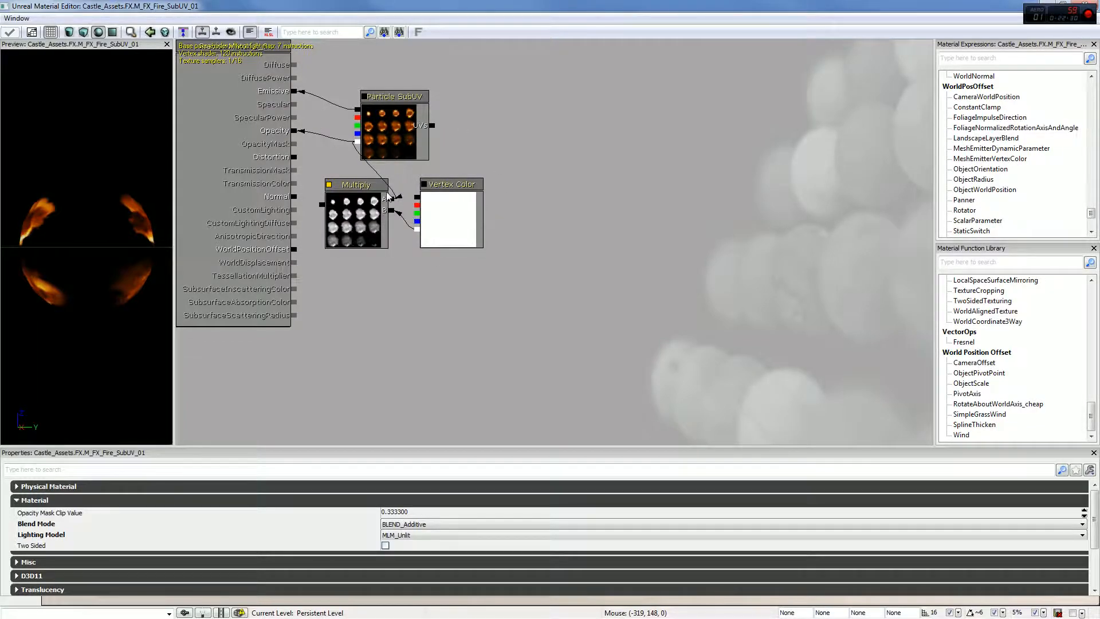
# Close the Material Editor and maximize the Cascade editor
pyautogui.moveTo(428, 5); pyautogui.dragTo(434, 132)
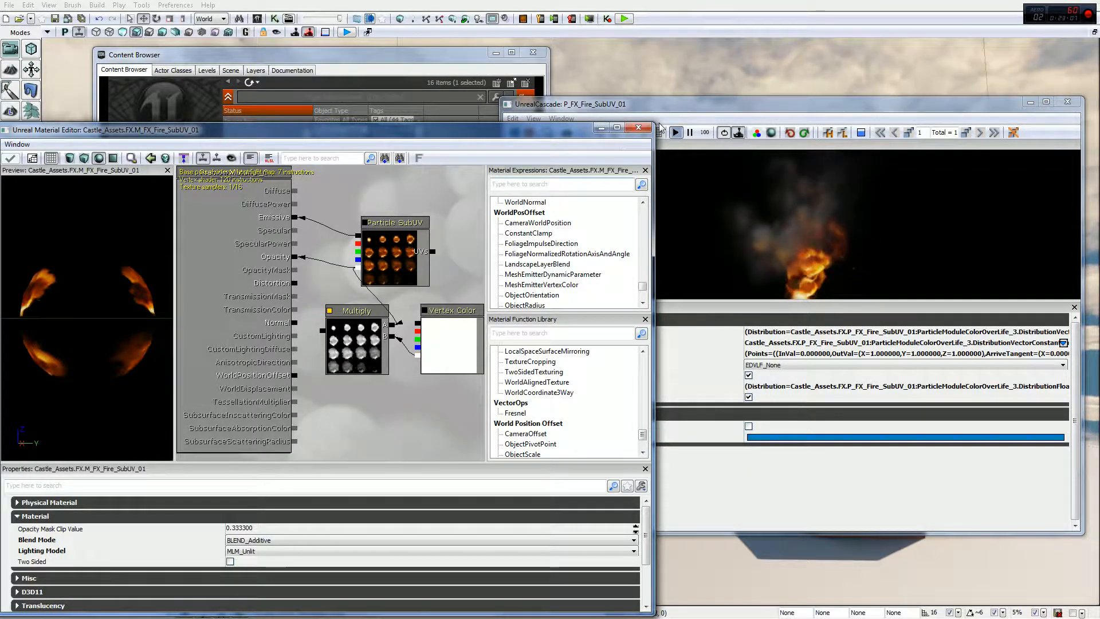
pyautogui.click(639, 128)
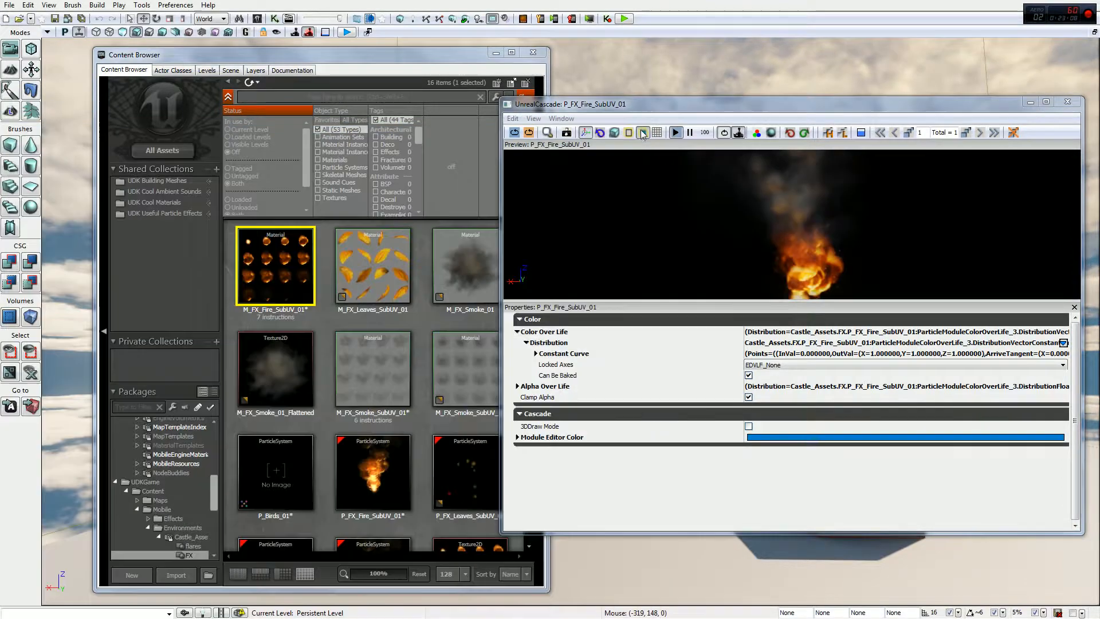
pyautogui.moveTo(660, 101); pyautogui.dragTo(593, 0)
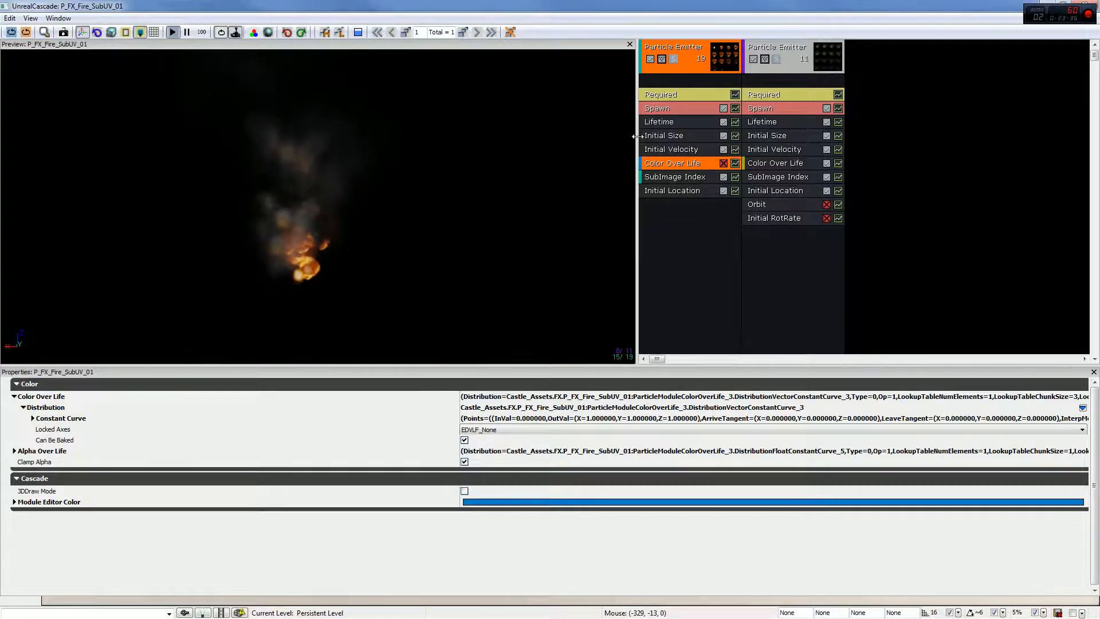
# Examine the Emitter and Distance Culling properties of the first emitter's Required module
pyautogui.click(669, 93)
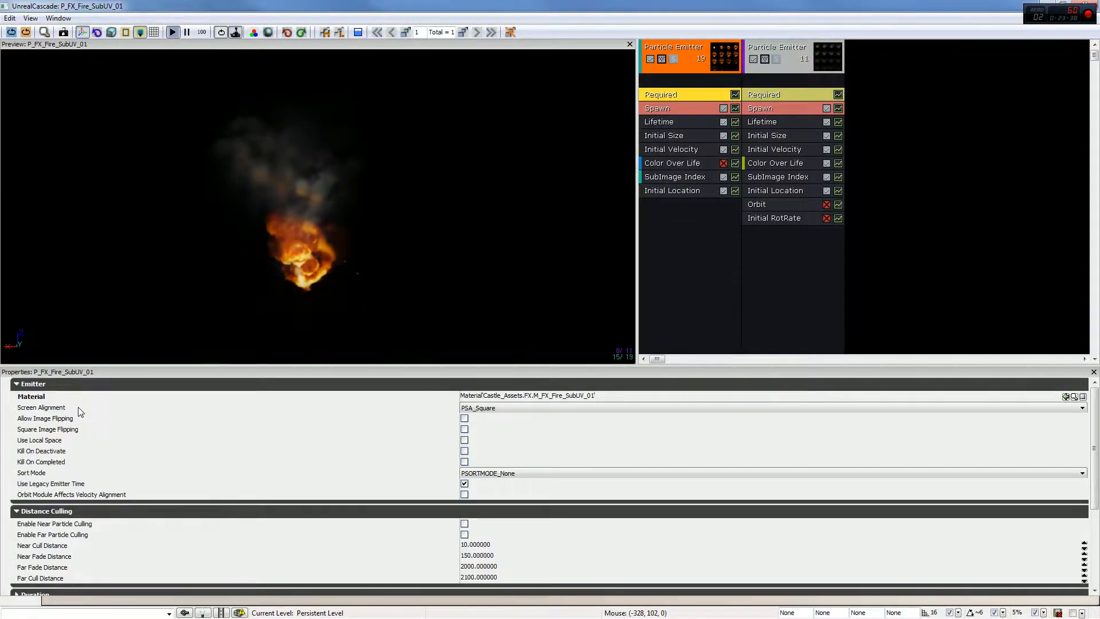
pyautogui.moveTo(377, 412)
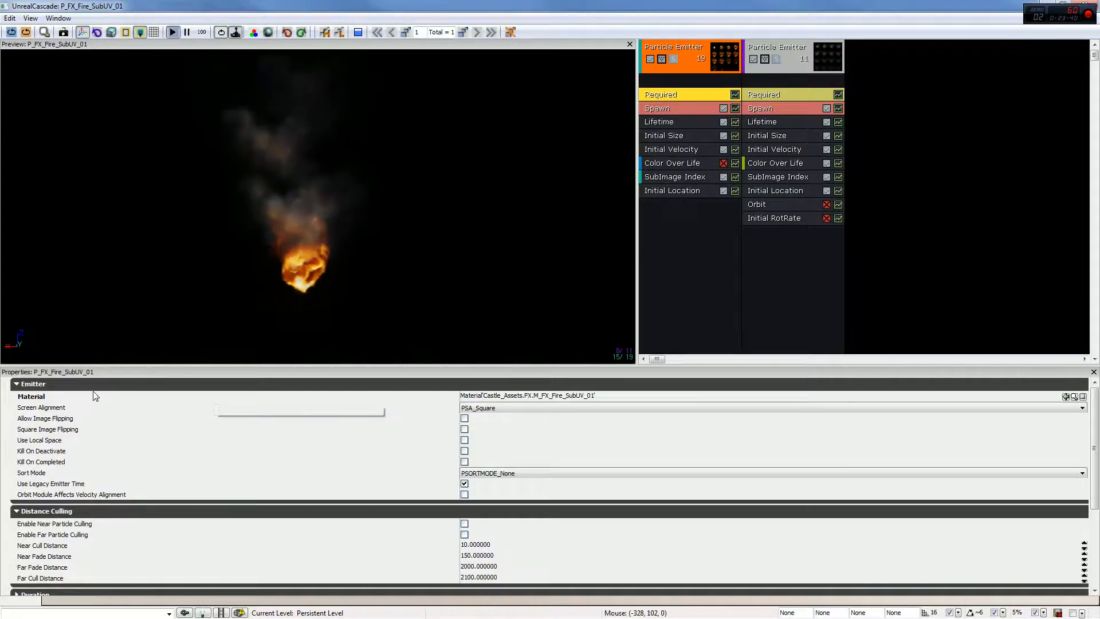
pyautogui.moveTo(87, 444)
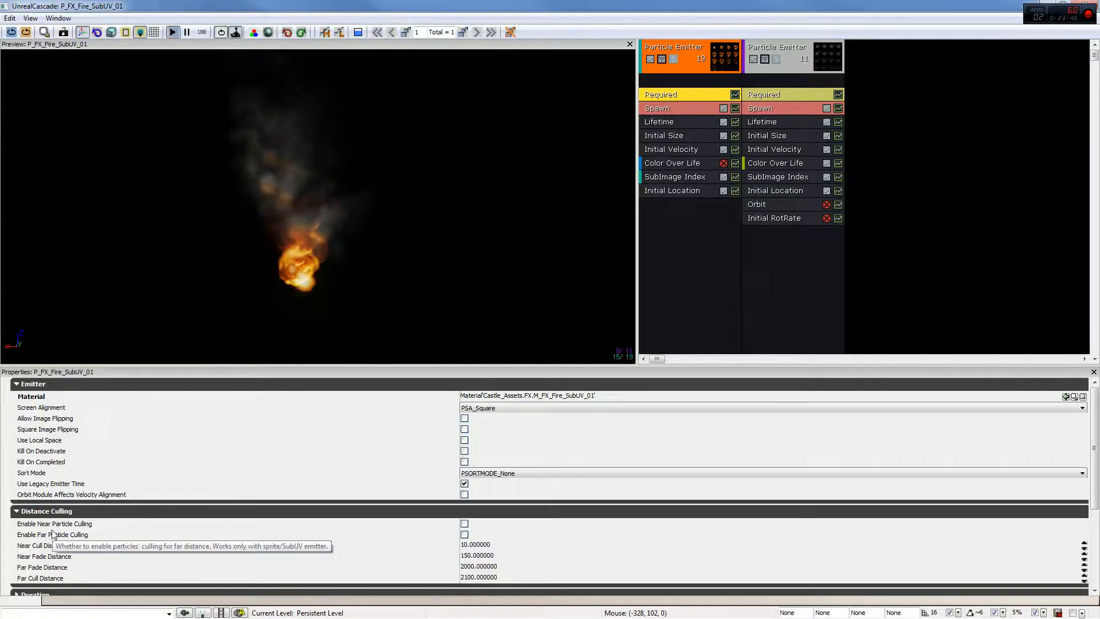
# Examine the Distance Culling and Sub UV settings in the first emitter's Required module
pyautogui.moveTo(46, 532)
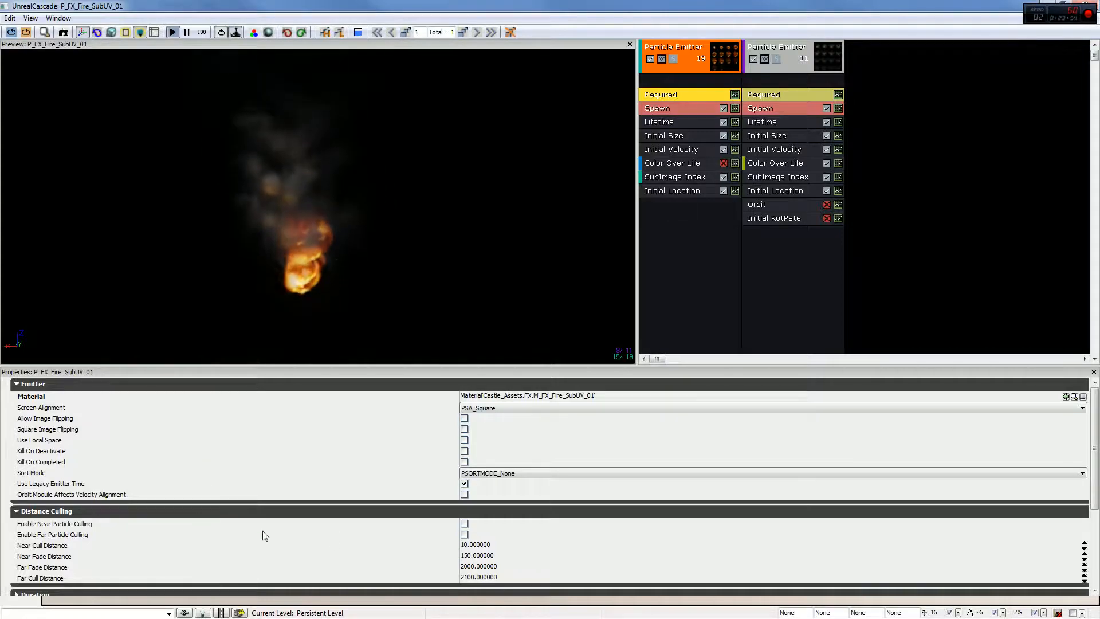
pyautogui.scroll(-3, 1094, 467)
pyautogui.scroll(-2, 1094, 467)
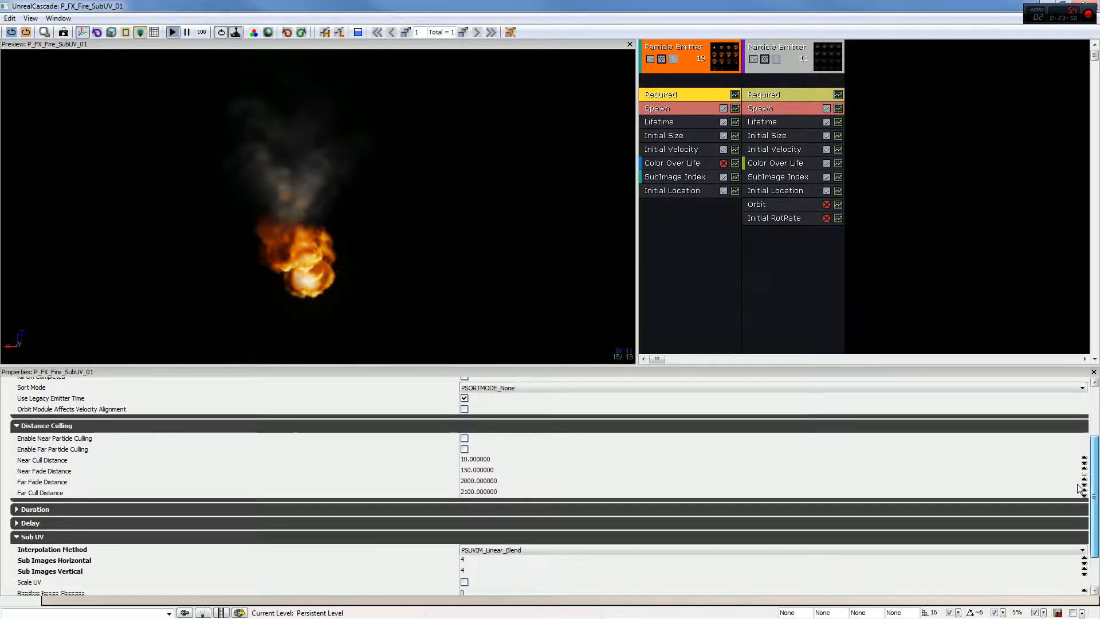
pyautogui.scroll(-3, 75, 528)
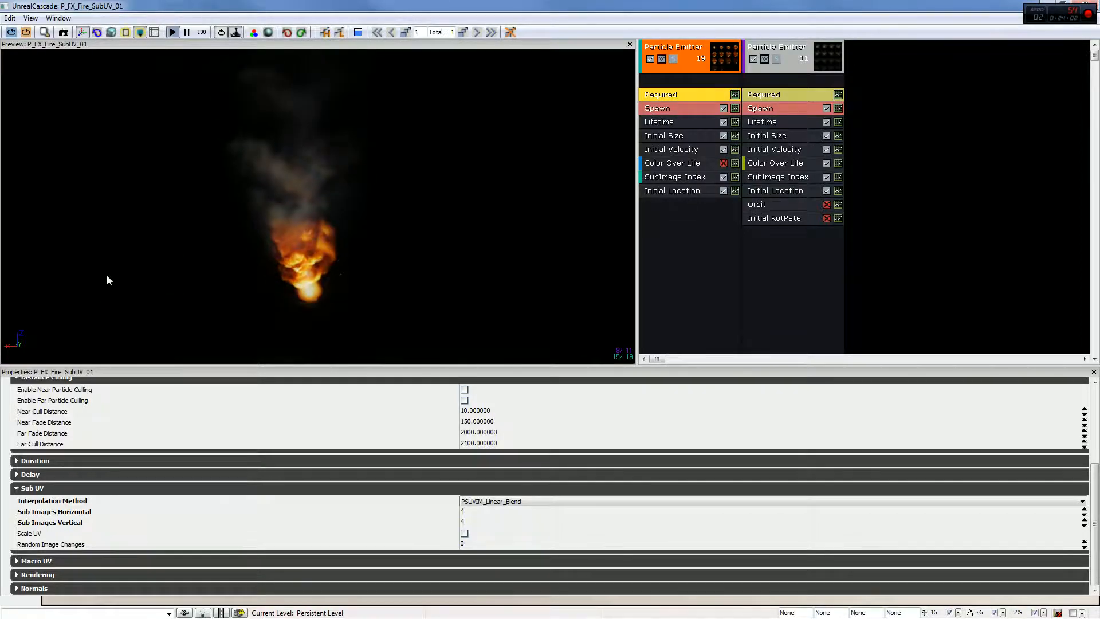
# Examine the first emitter's Spawn rate and Lifetime values, restarting the simulation to watch the particles in the preview
pyautogui.click(682, 107)
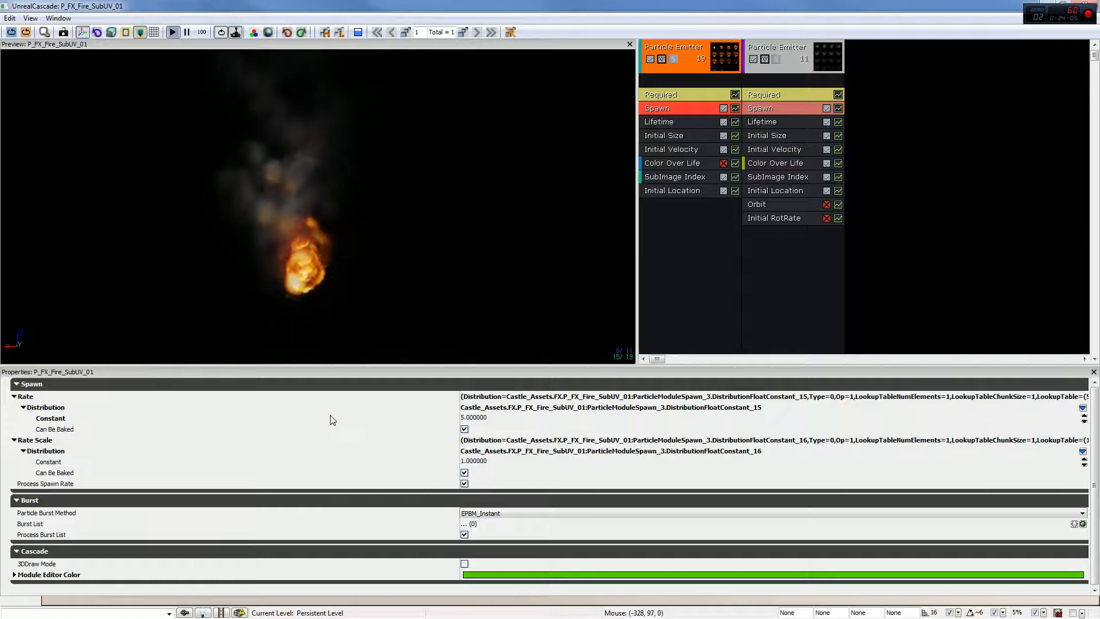
pyautogui.click(489, 417)
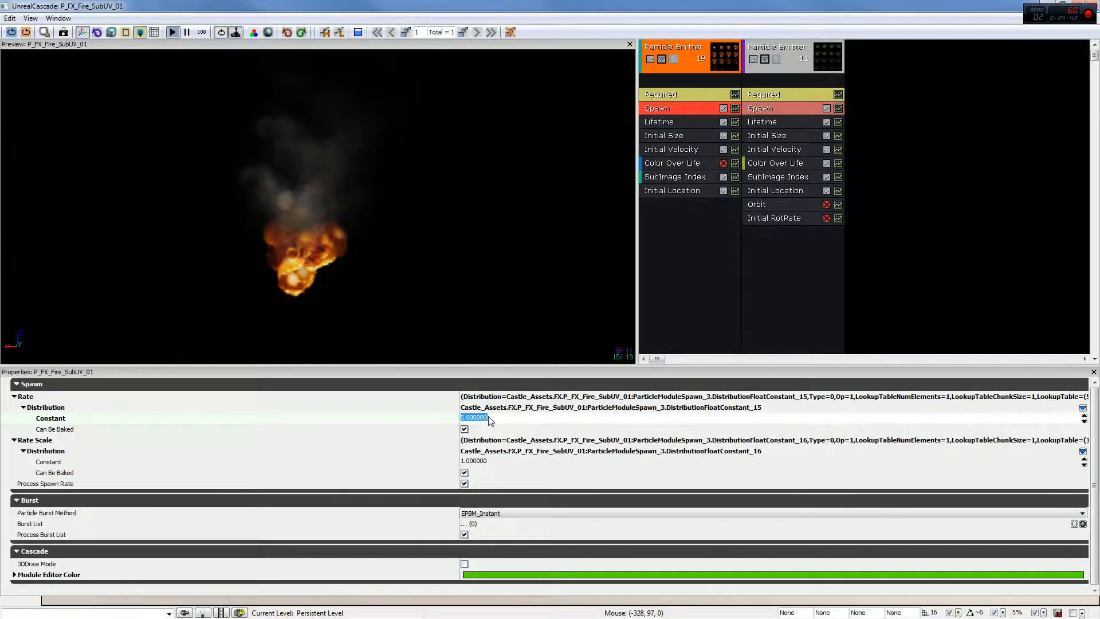
pyautogui.click(664, 122)
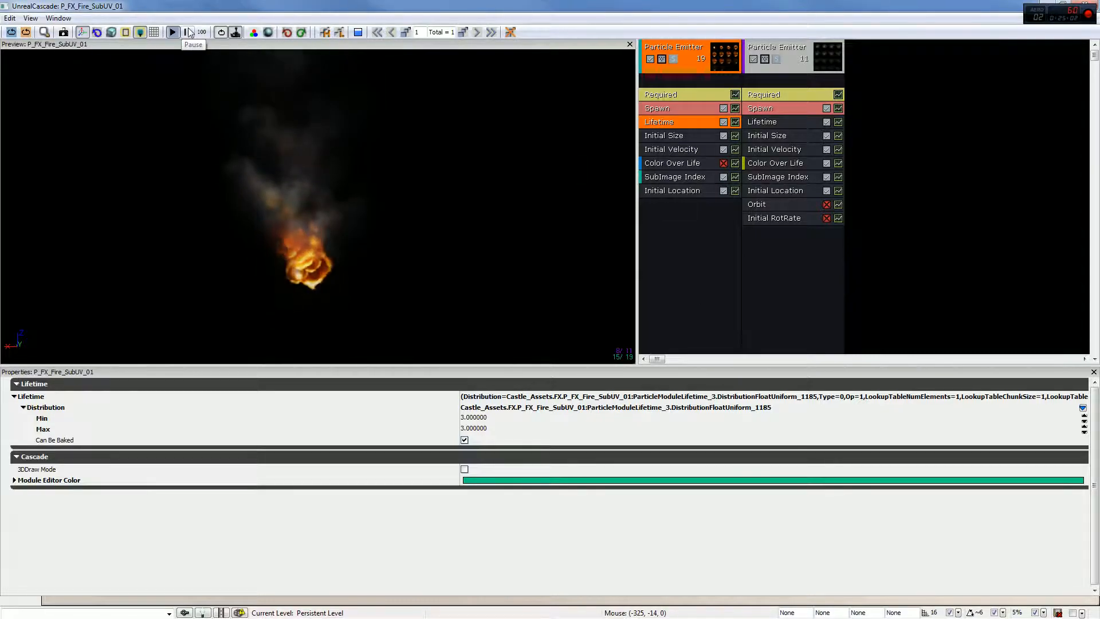
pyautogui.click(15, 34)
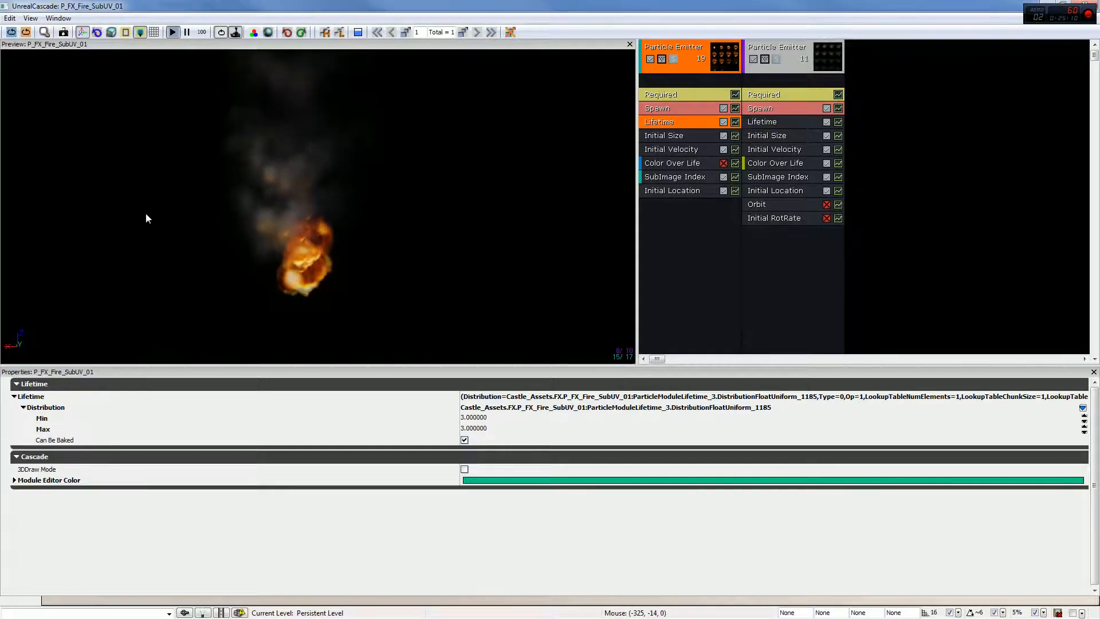
pyautogui.click(14, 34)
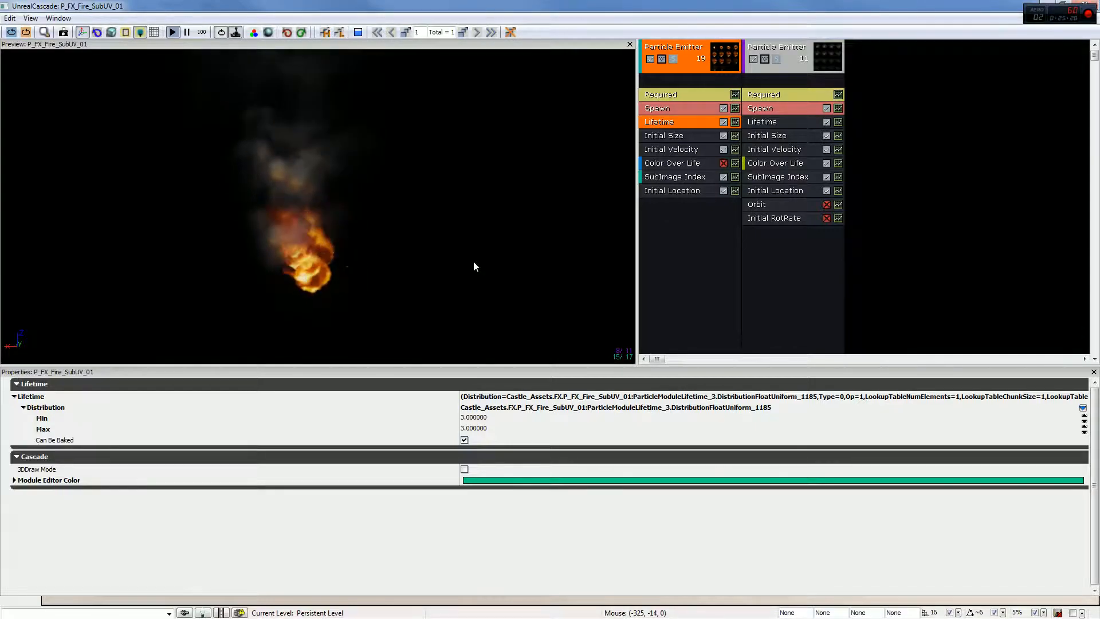
# Review the first emitter's Spawn rate, and set the minimum of its Lifetime distribution to 1
pyautogui.click(693, 106)
pyautogui.click(478, 418)
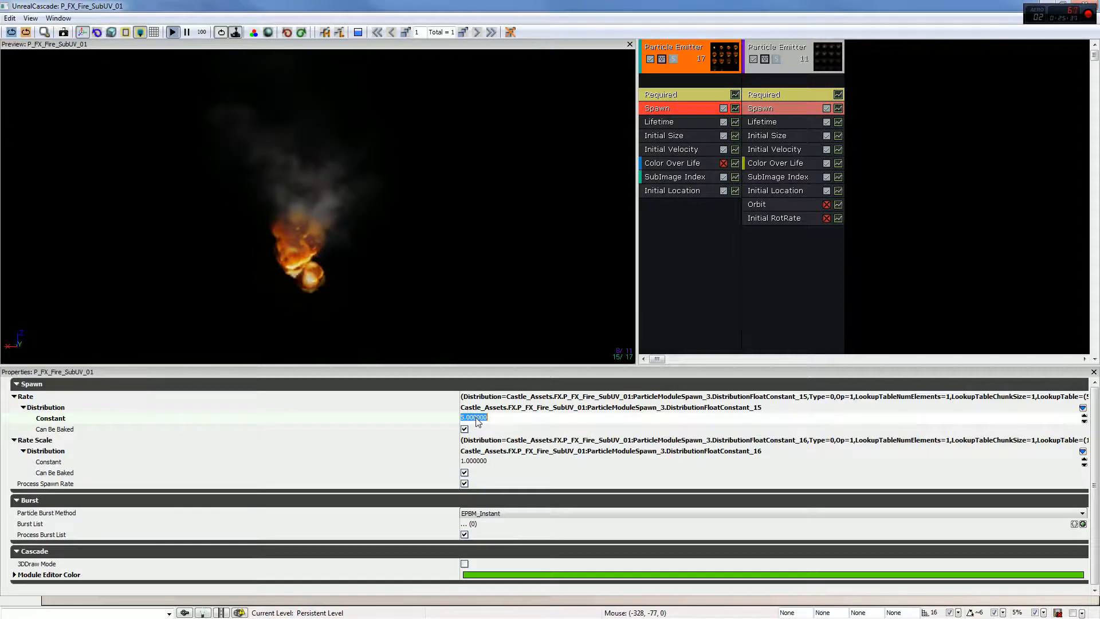
pyautogui.click(678, 122)
pyautogui.click(464, 417)
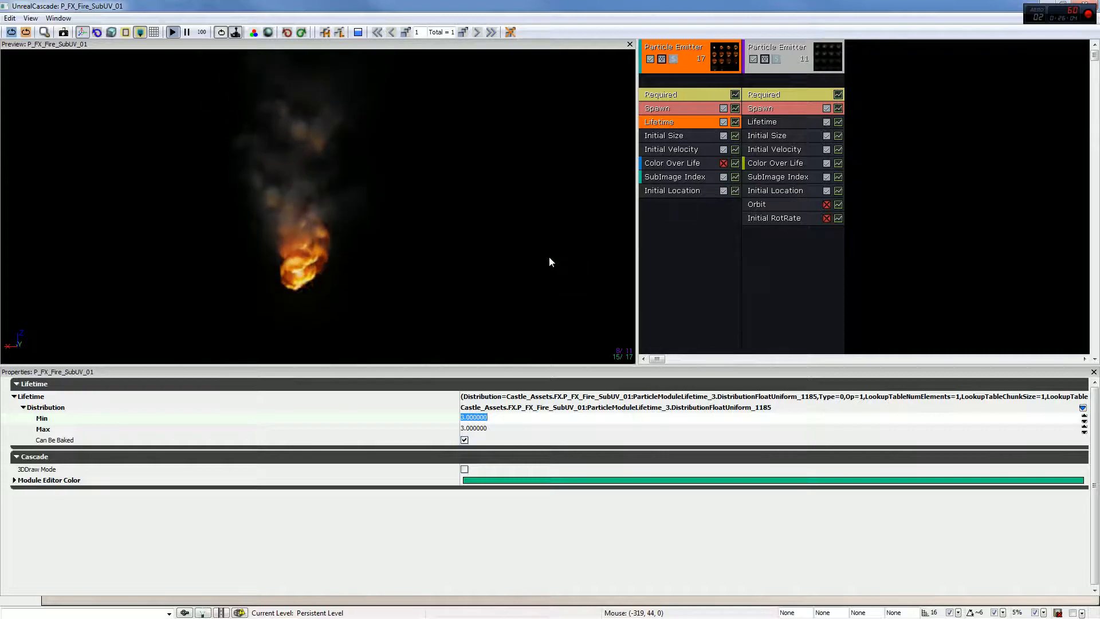
pyautogui.write('1')
pyautogui.press('Return')
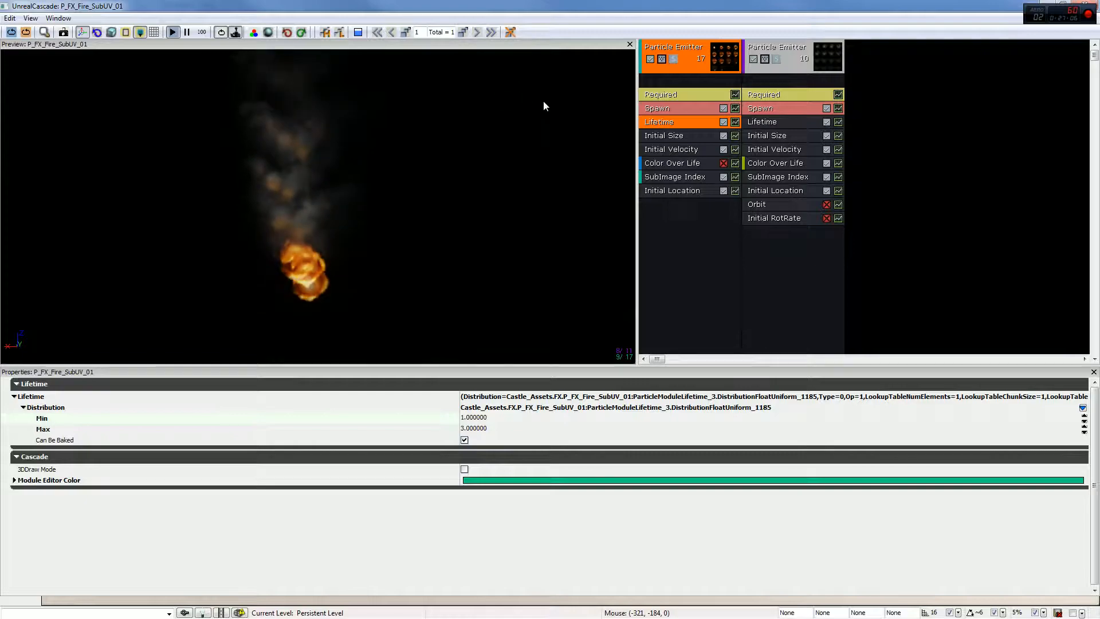
# Try Spawn rate constants of 10 and 100 on the first emitter
pyautogui.click(708, 109)
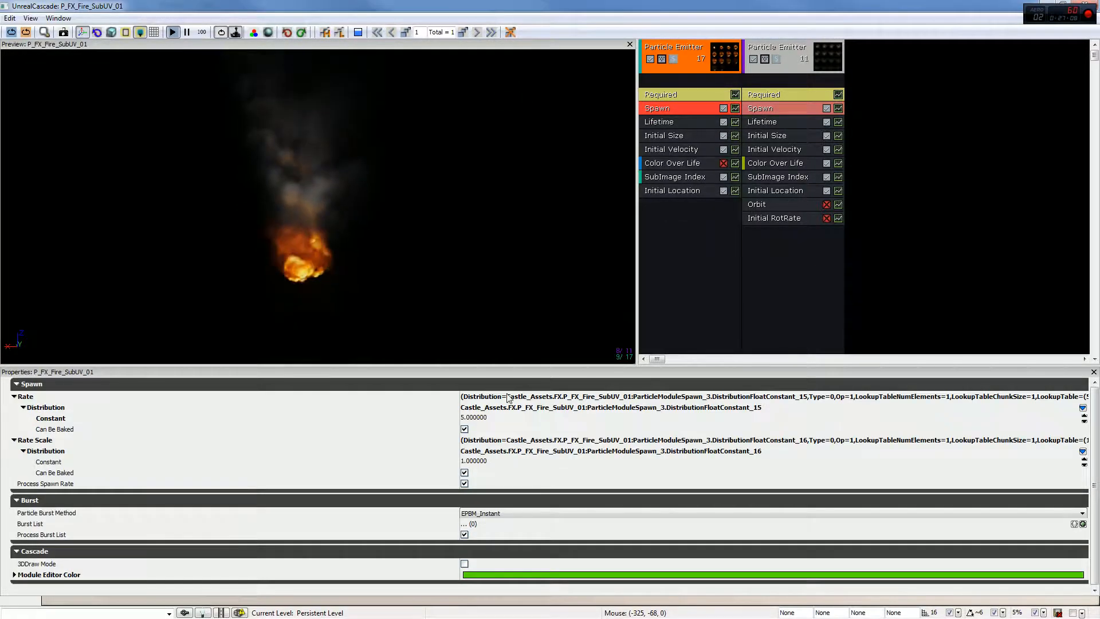
pyautogui.click(481, 417)
pyautogui.write('10')
pyautogui.press('Return')
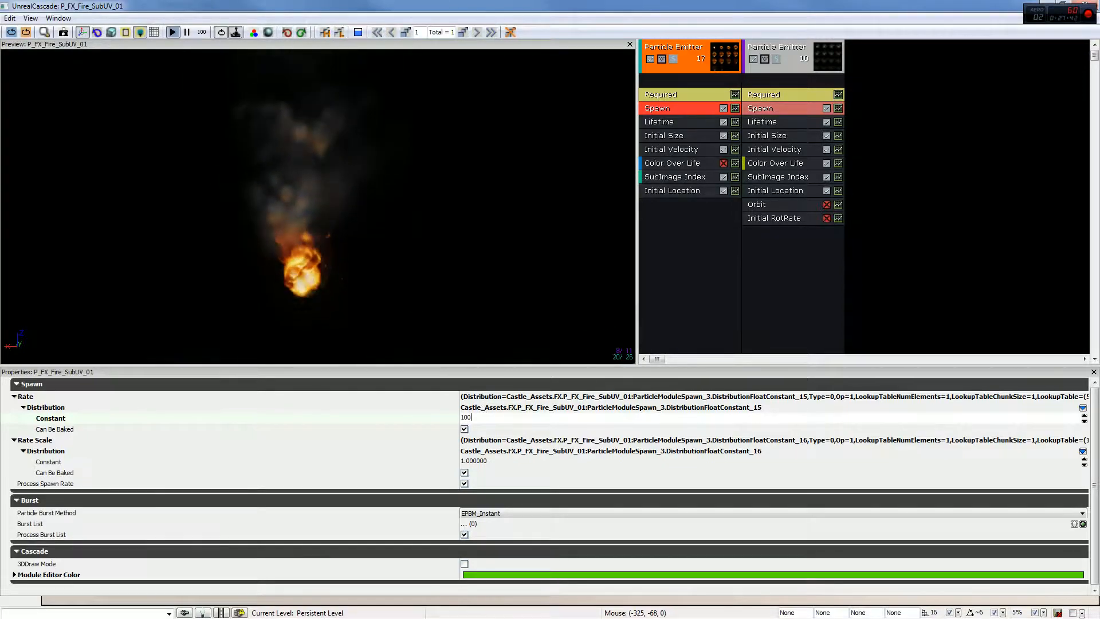
pyautogui.write('100')
pyautogui.press('Return')
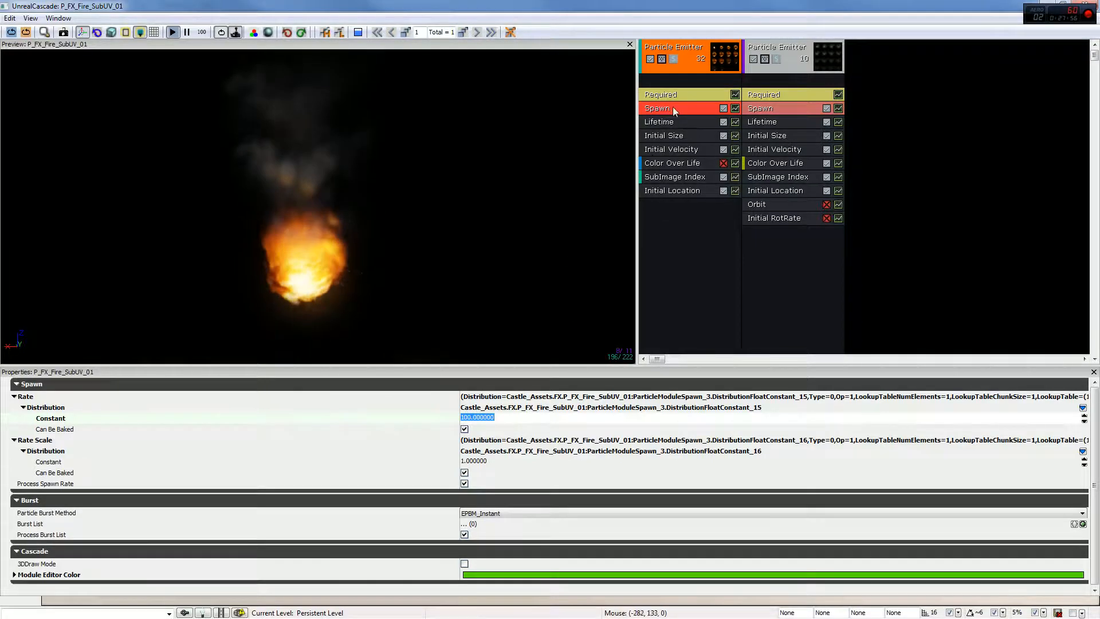
# Restore the minimum of the first emitter's Lifetime distribution to 3
pyautogui.click(664, 122)
pyautogui.click(479, 411)
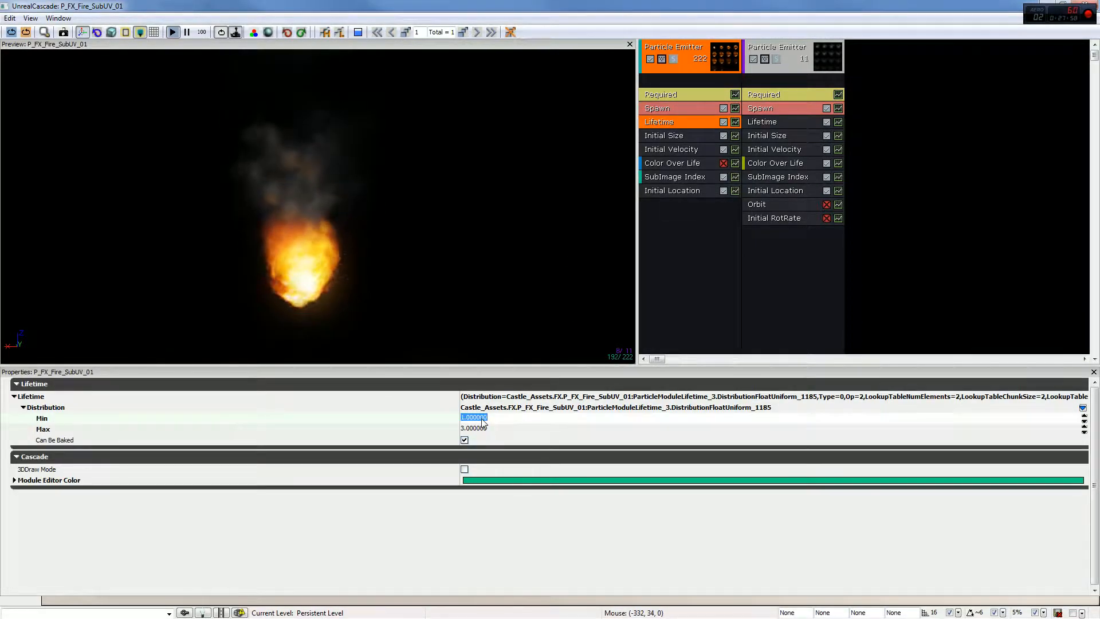
pyautogui.write('3')
pyautogui.press('Return')
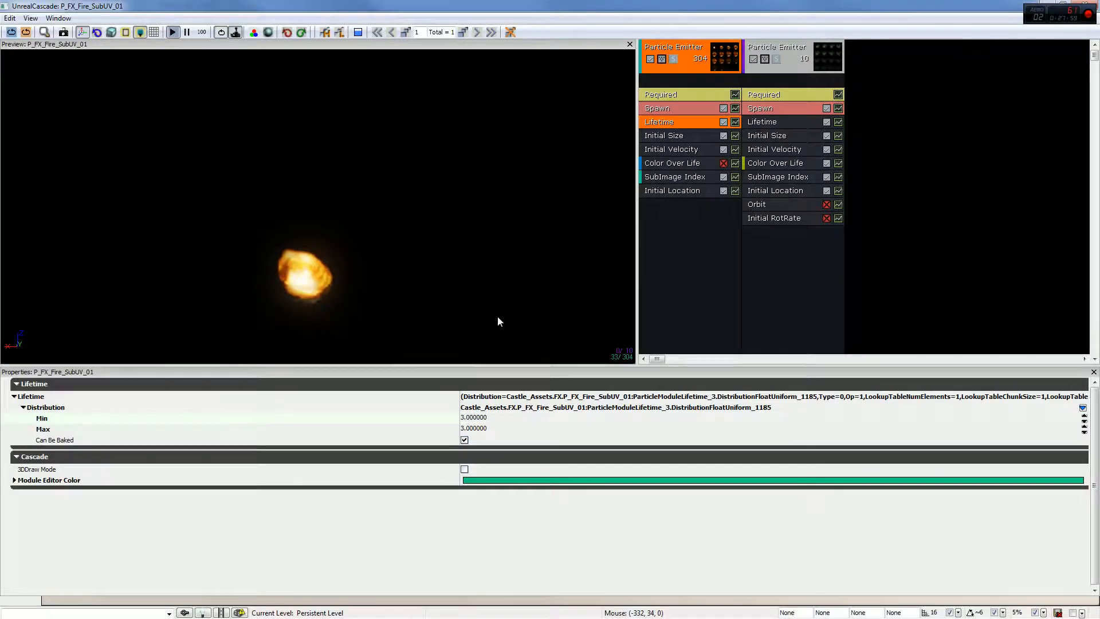
# Try lower Spawn rate constants of 5 and 1 on the first emitter
pyautogui.click(681, 108)
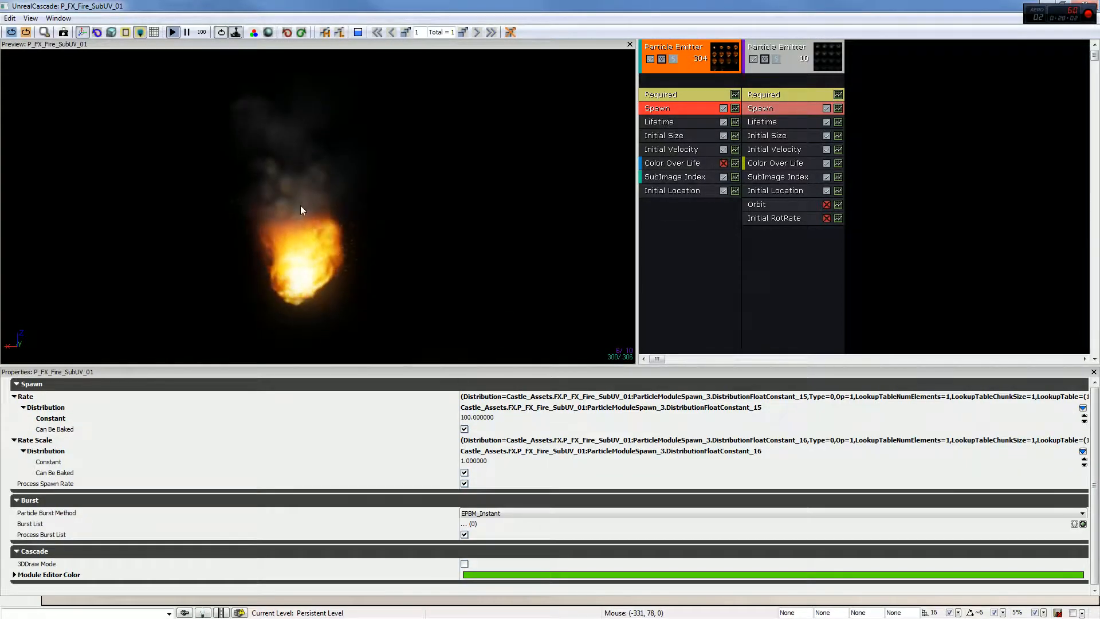
pyautogui.click(479, 417)
pyautogui.write('5')
pyautogui.press('Return')
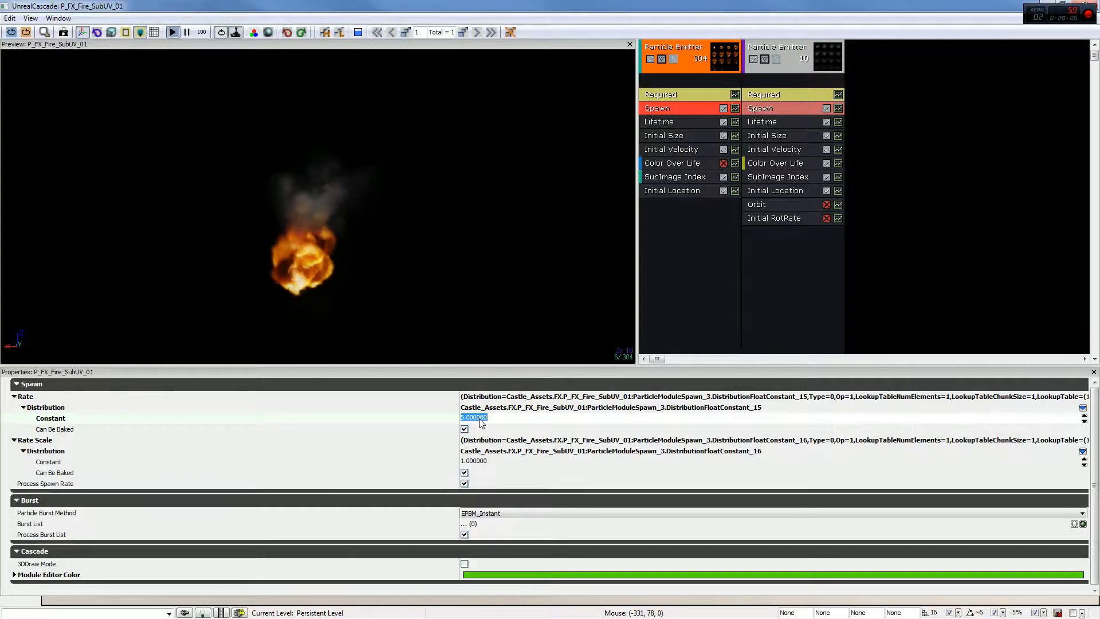
pyautogui.write('1')
pyautogui.press('Return')
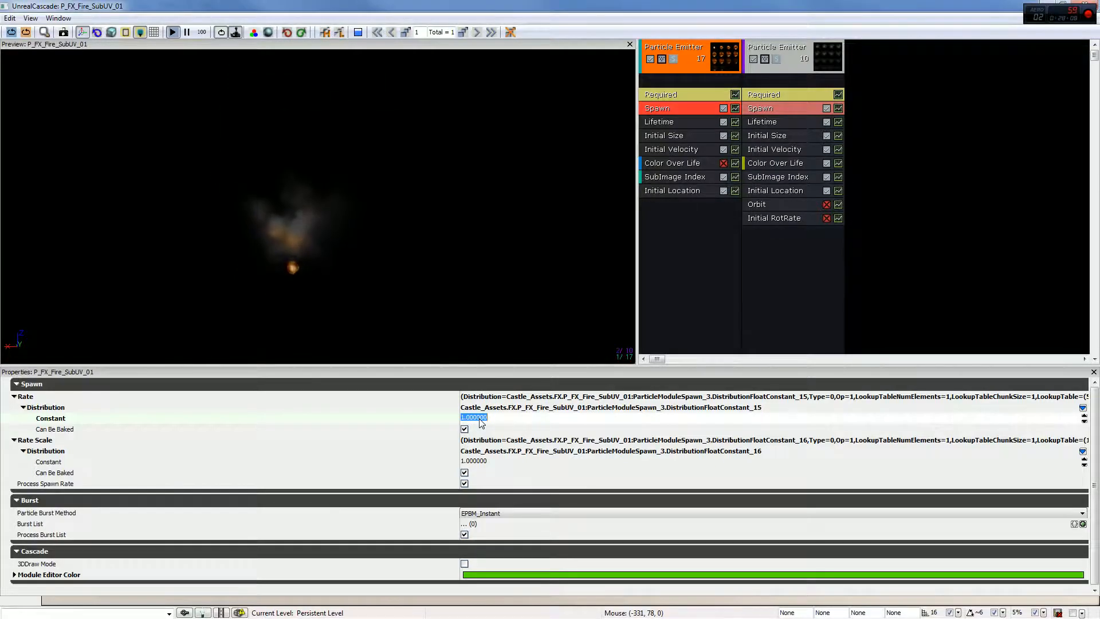
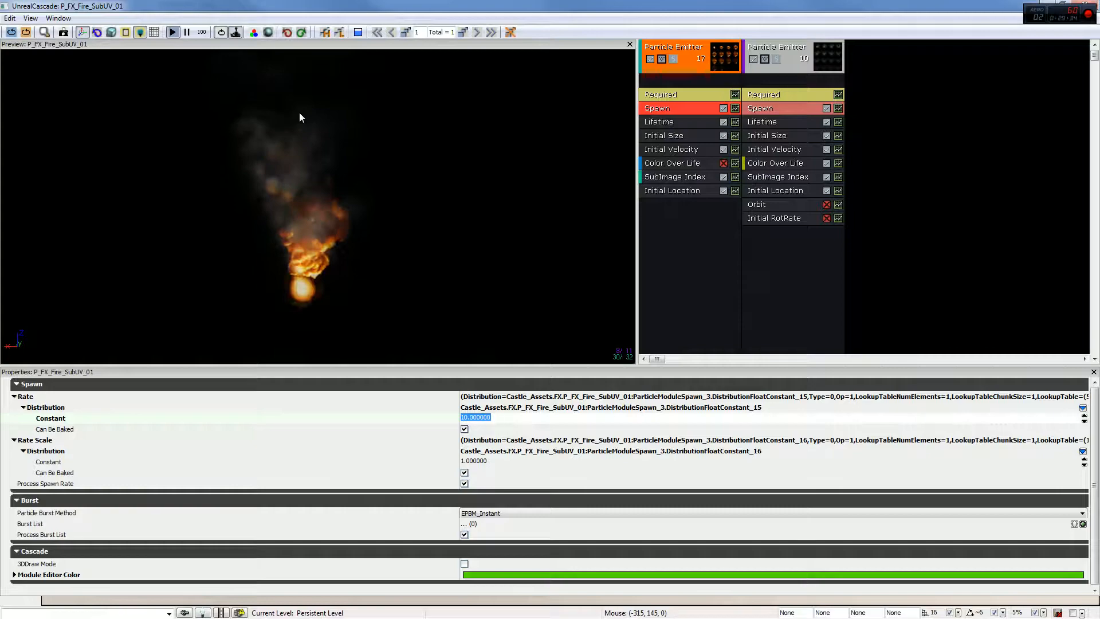
# Review the first emitter's SubImage Index module and general properties, and set its Spawn rate constant to 100
pyautogui.click(680, 177)
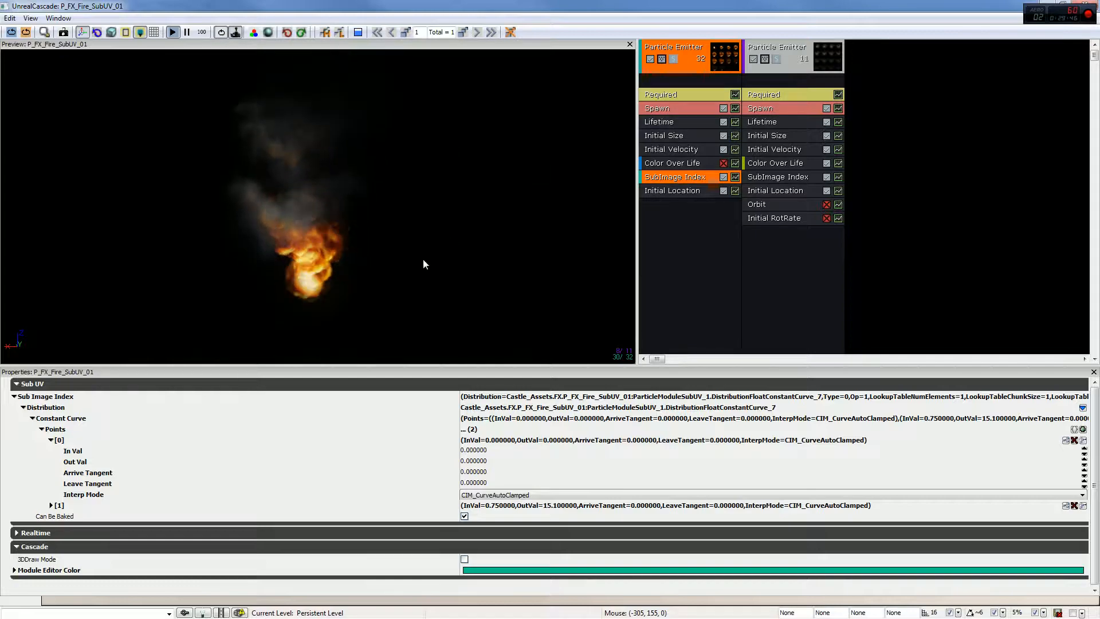
pyautogui.click(716, 59)
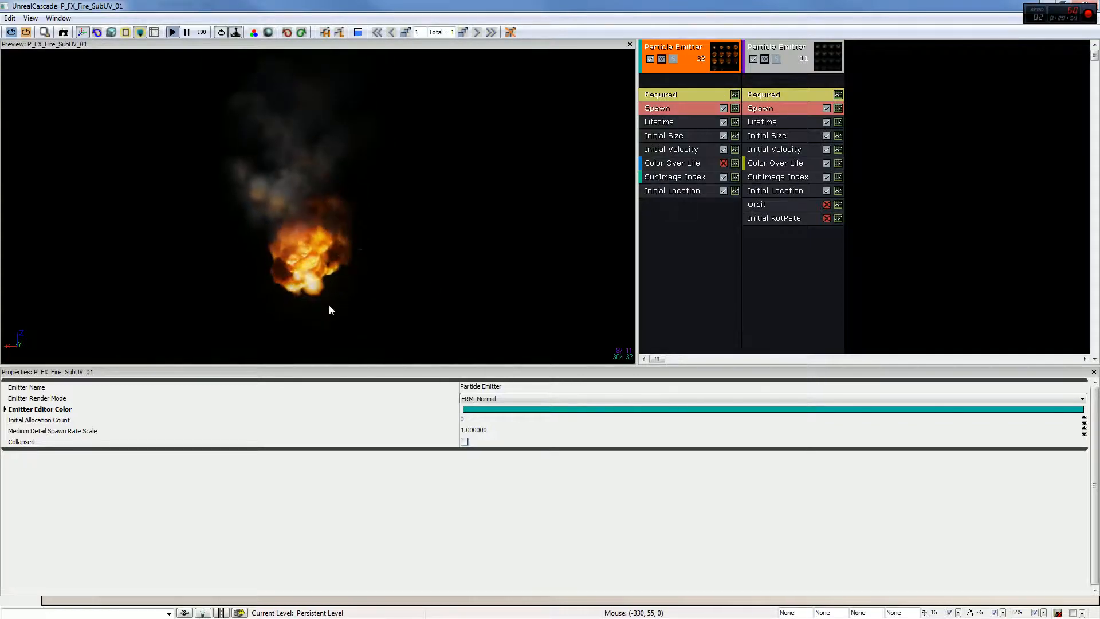
pyautogui.click(665, 109)
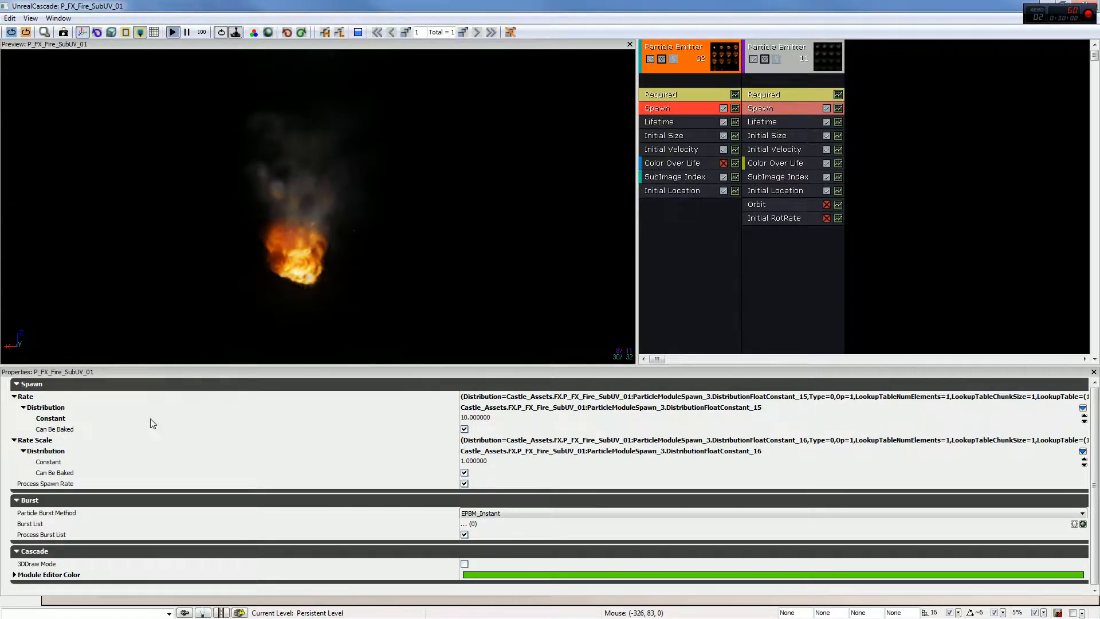
pyautogui.click(475, 417)
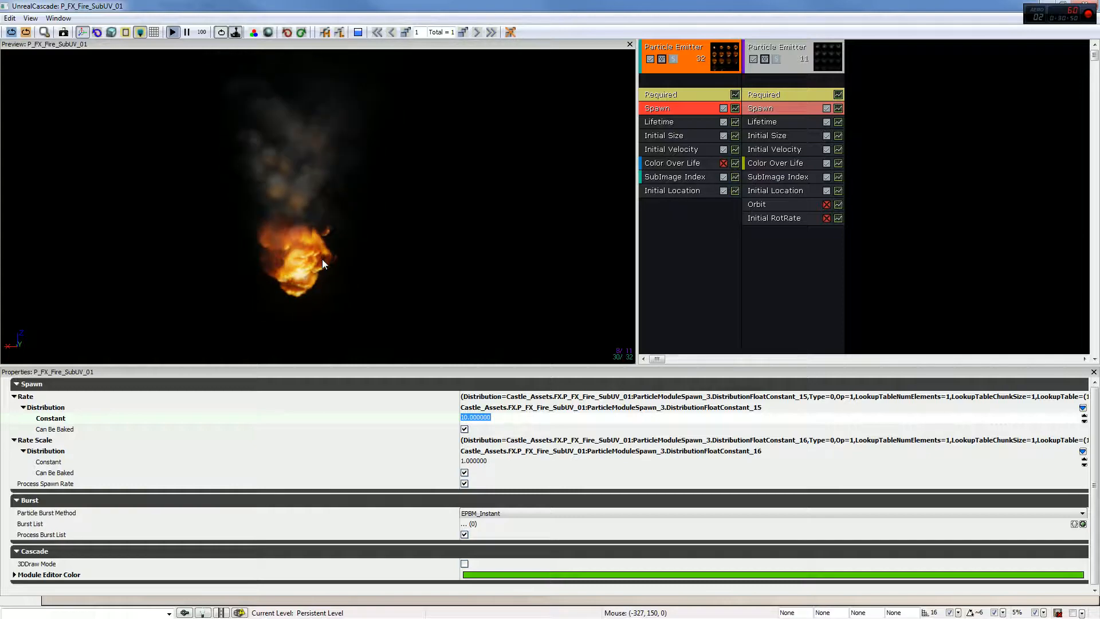
pyautogui.write('100')
pyautogui.press('Return')
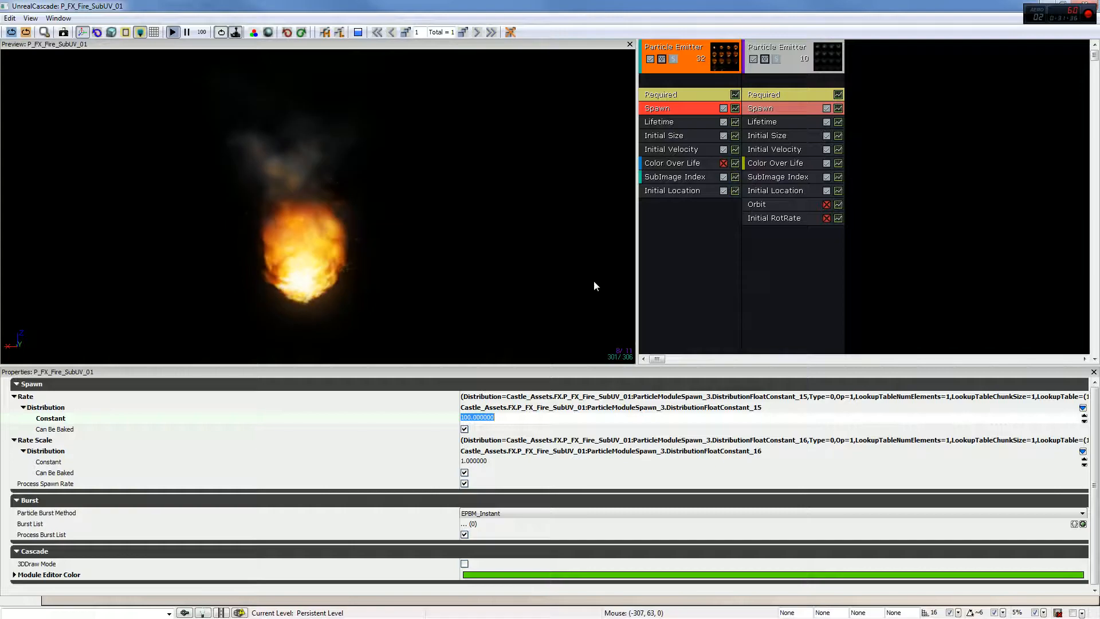
# Try Spawn rate constants of 40, 10 and 5 on the second emitter
pyautogui.click(770, 104)
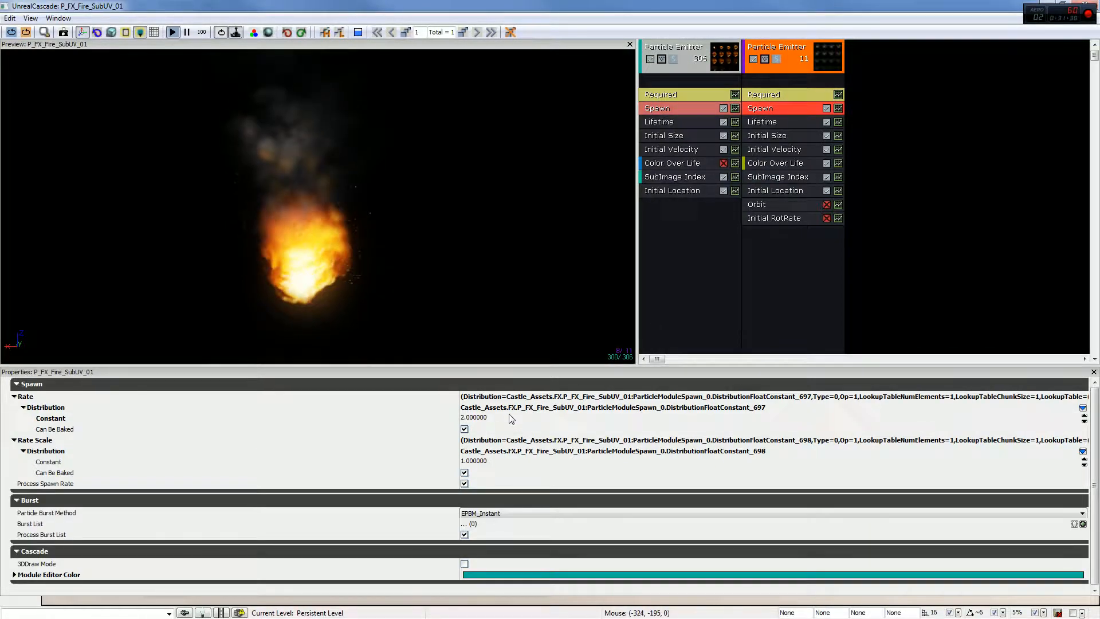
pyautogui.click(477, 417)
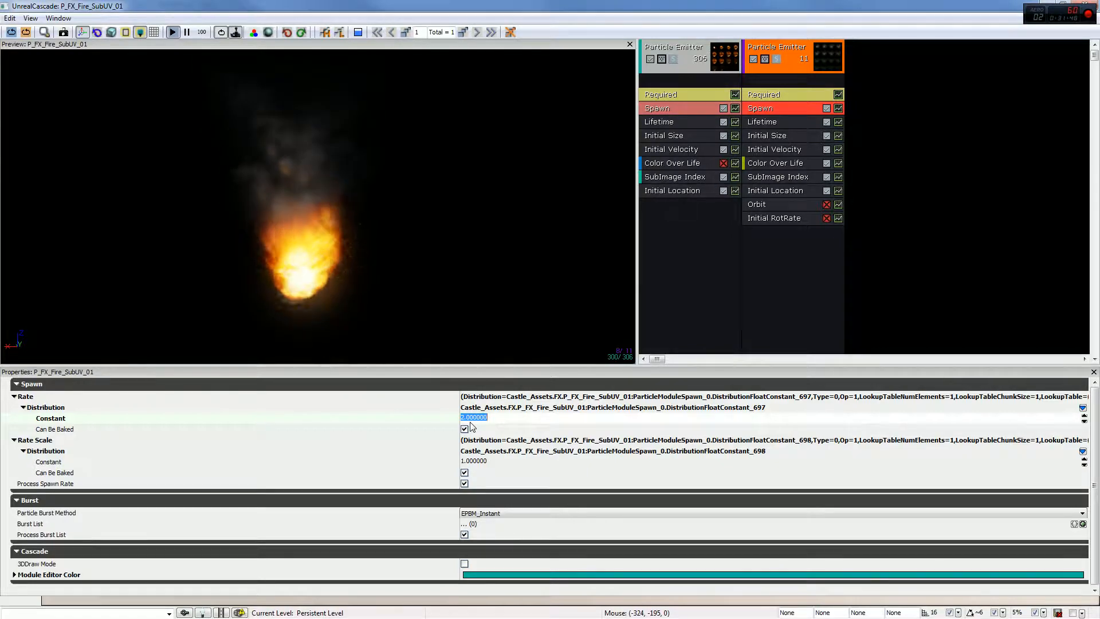
pyautogui.write('40')
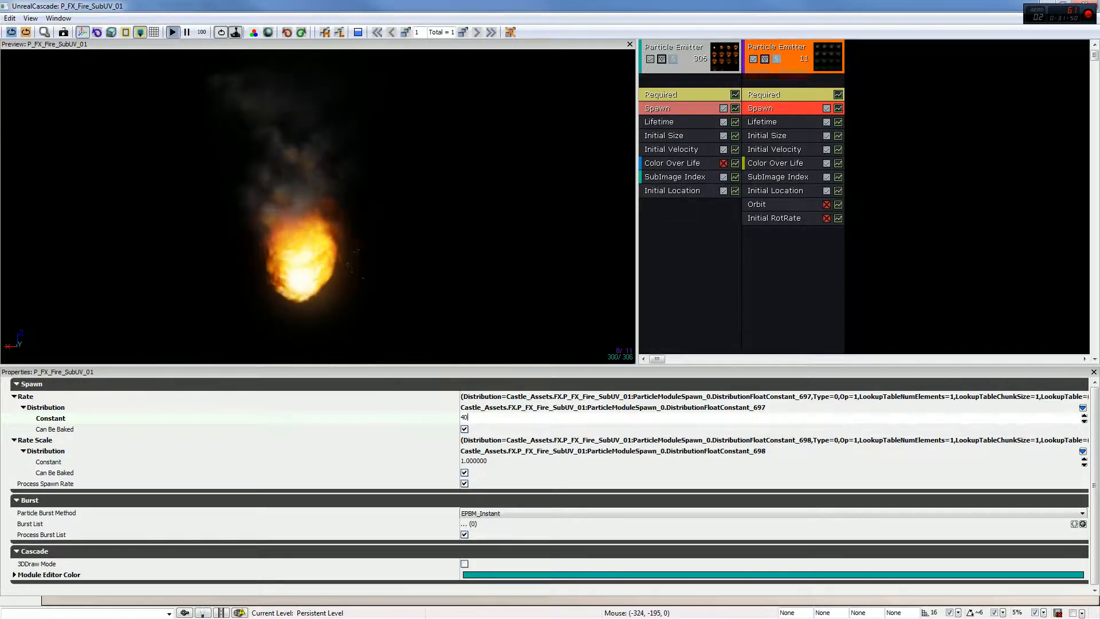
pyautogui.press('Return')
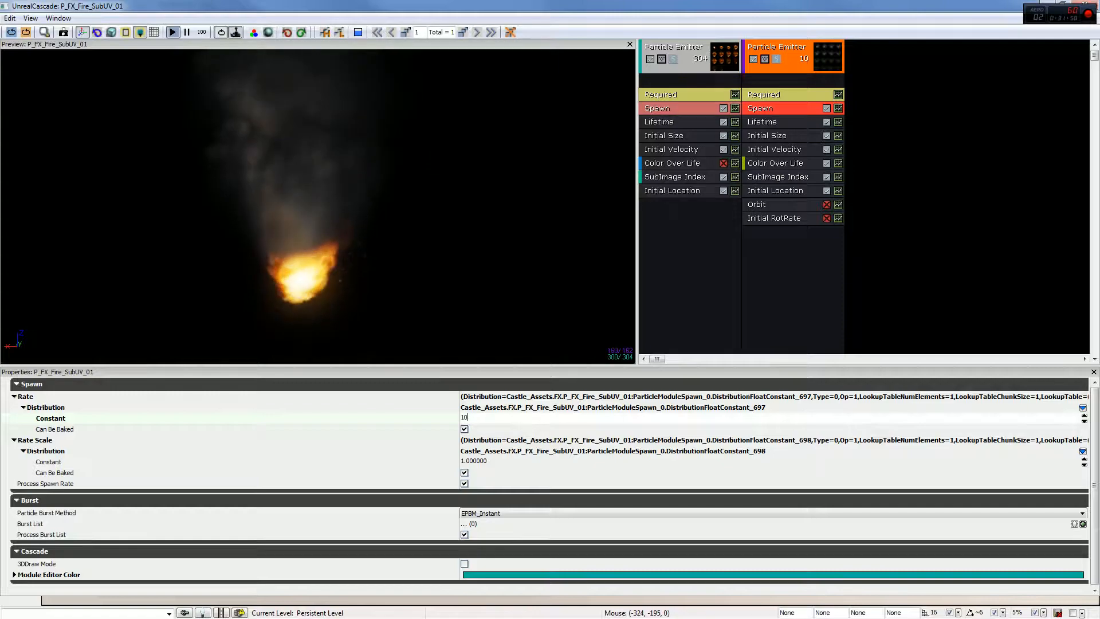
pyautogui.write('10')
pyautogui.press('Return')
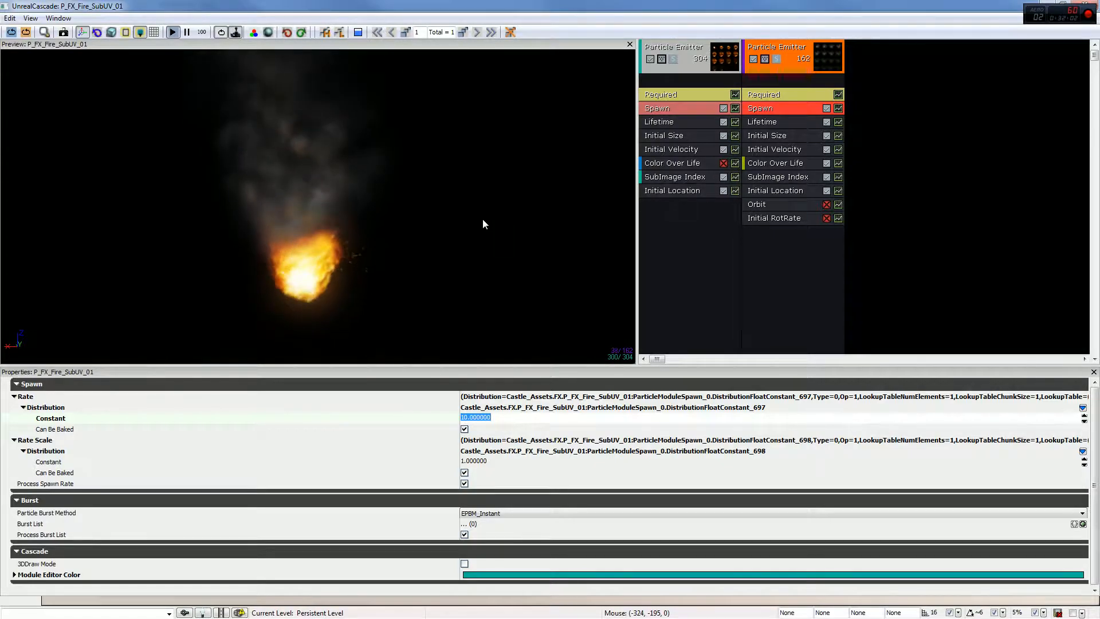
pyautogui.write('5')
pyautogui.press('Return')
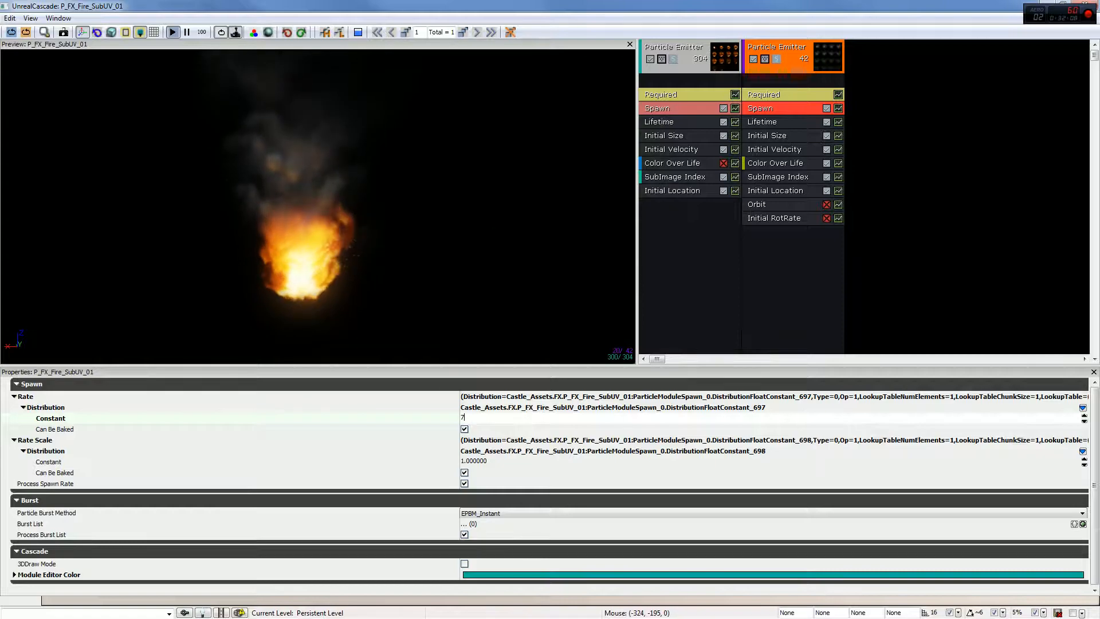
# Set the second emitter's Spawn rate constant to 7
pyautogui.write('7')
pyautogui.press('Return')
pyautogui.click(471, 213)
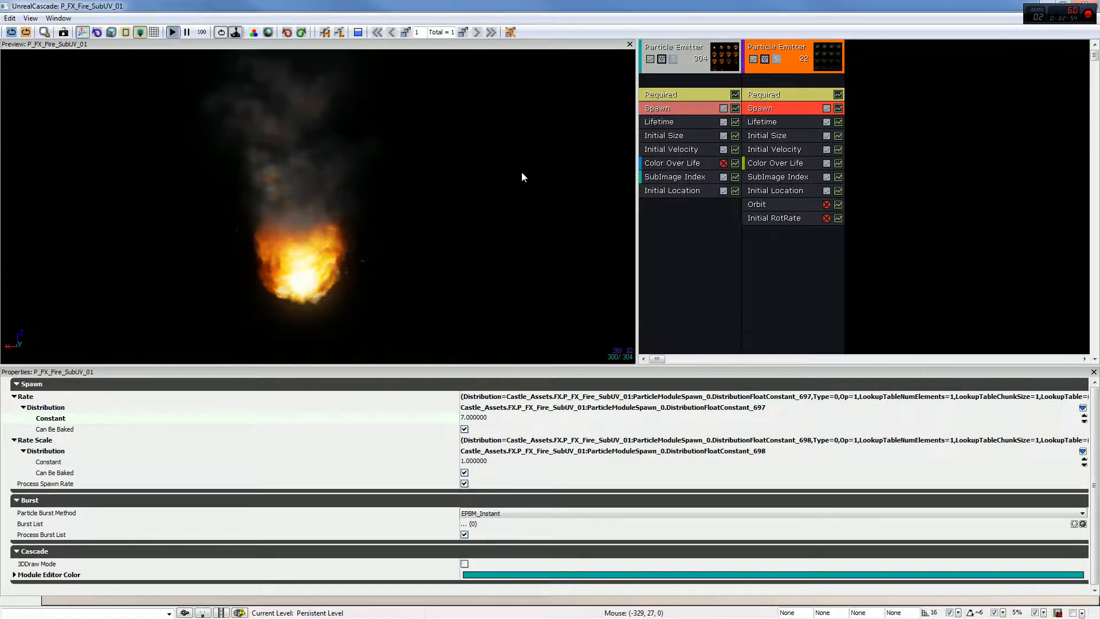
# Set the first emitter's Spawn rate constant to 0
pyautogui.click(657, 108)
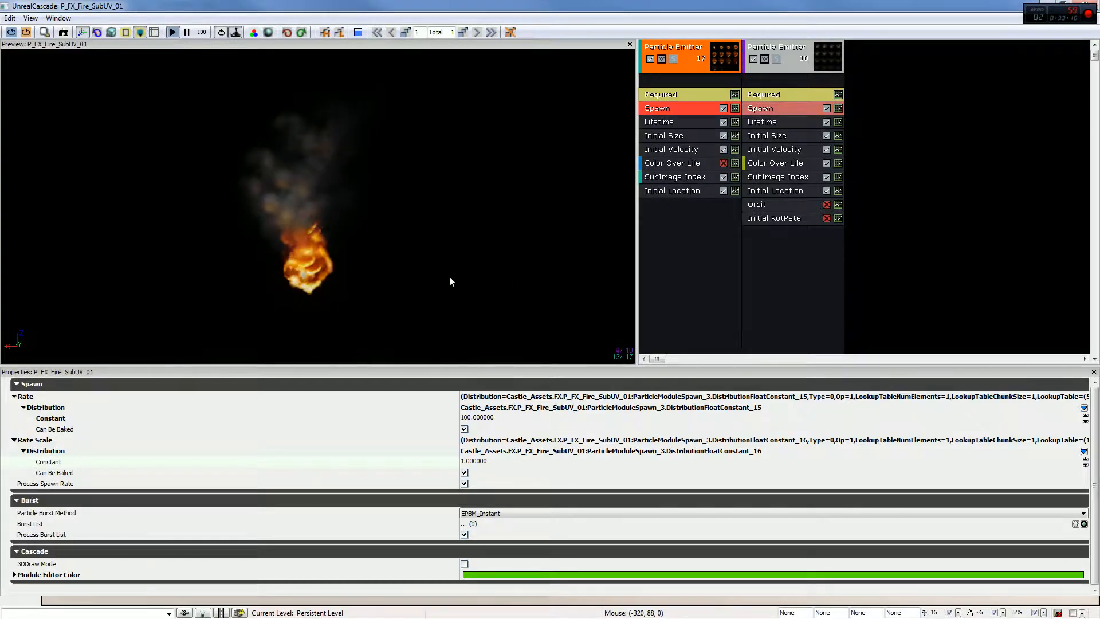
pyautogui.click(685, 136)
pyautogui.click(674, 108)
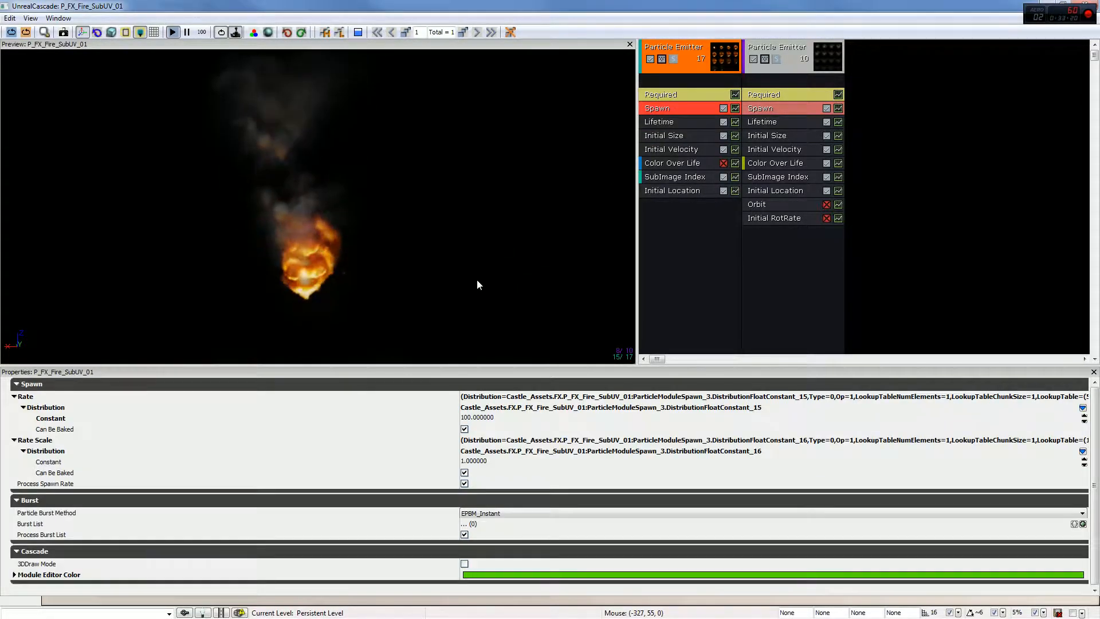
pyautogui.click(476, 418)
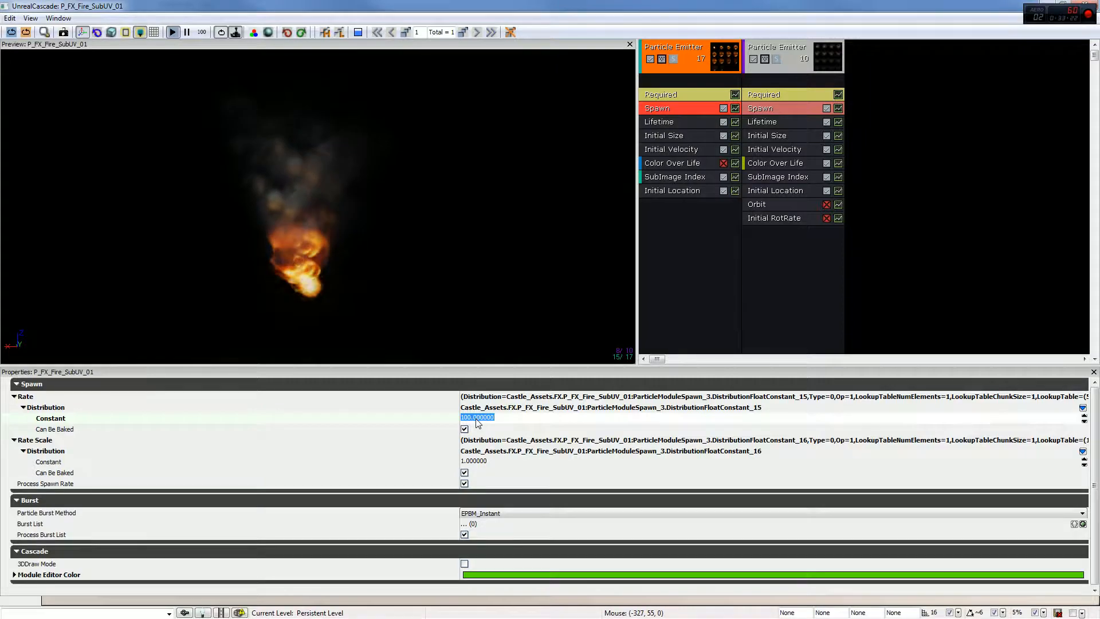
pyautogui.write('0')
pyautogui.press('Return')
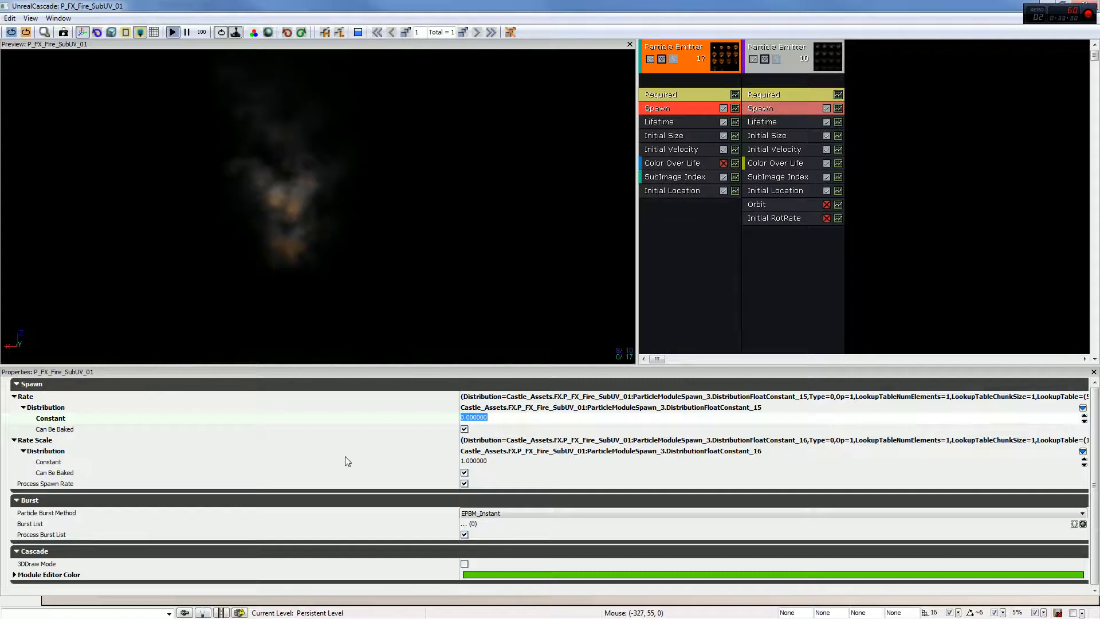
# Add an entry to the first emitter's Burst List and set its Count to 1
pyautogui.click(1082, 523)
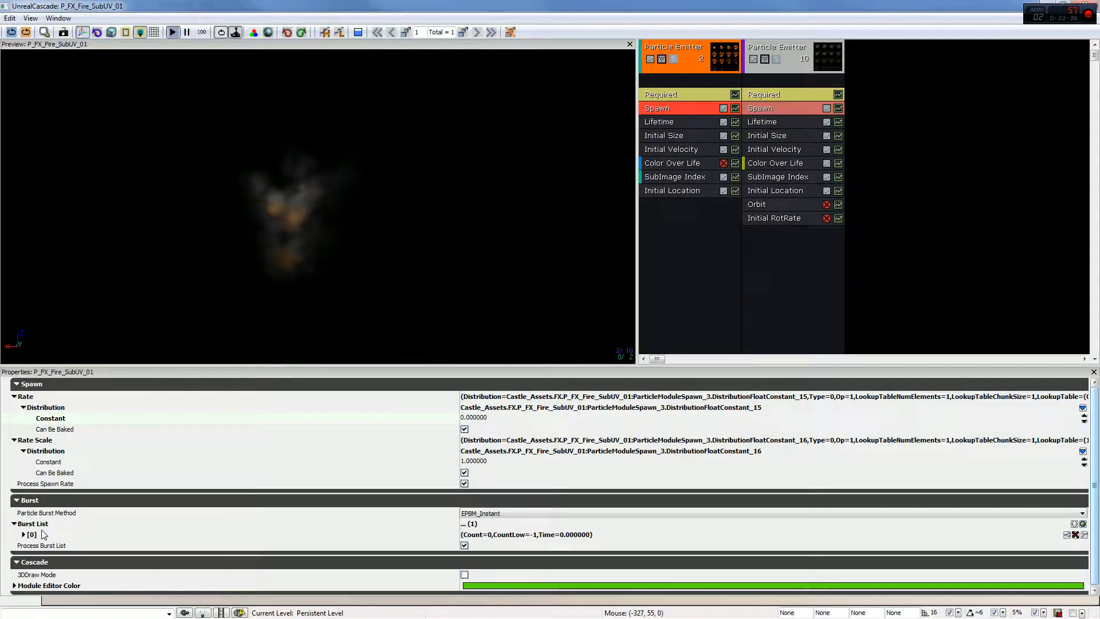
pyautogui.click(23, 534)
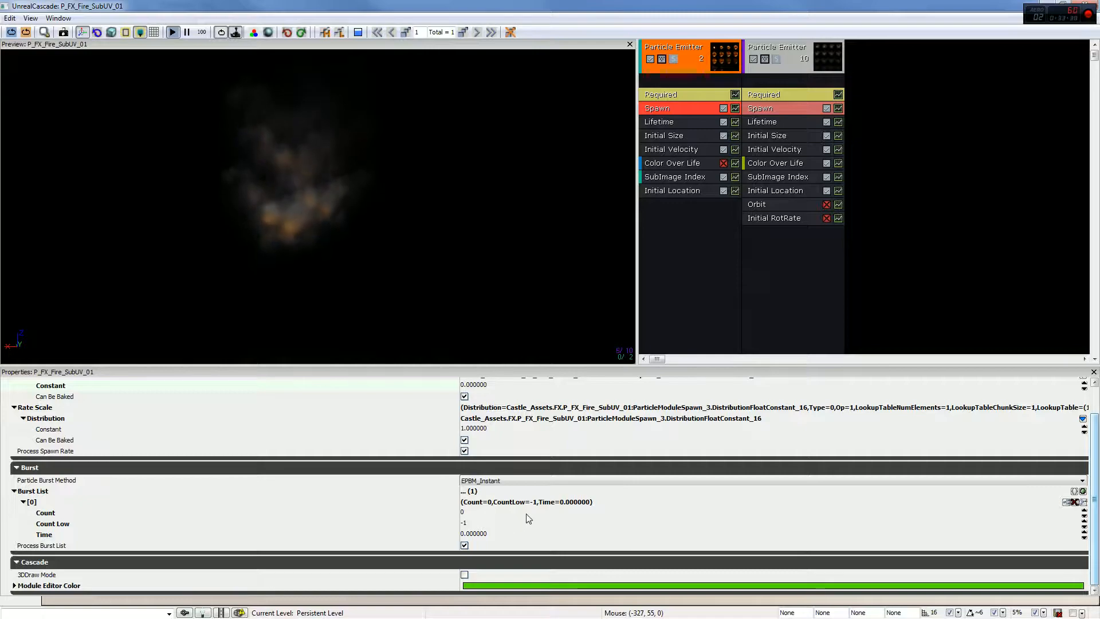
pyautogui.click(480, 515)
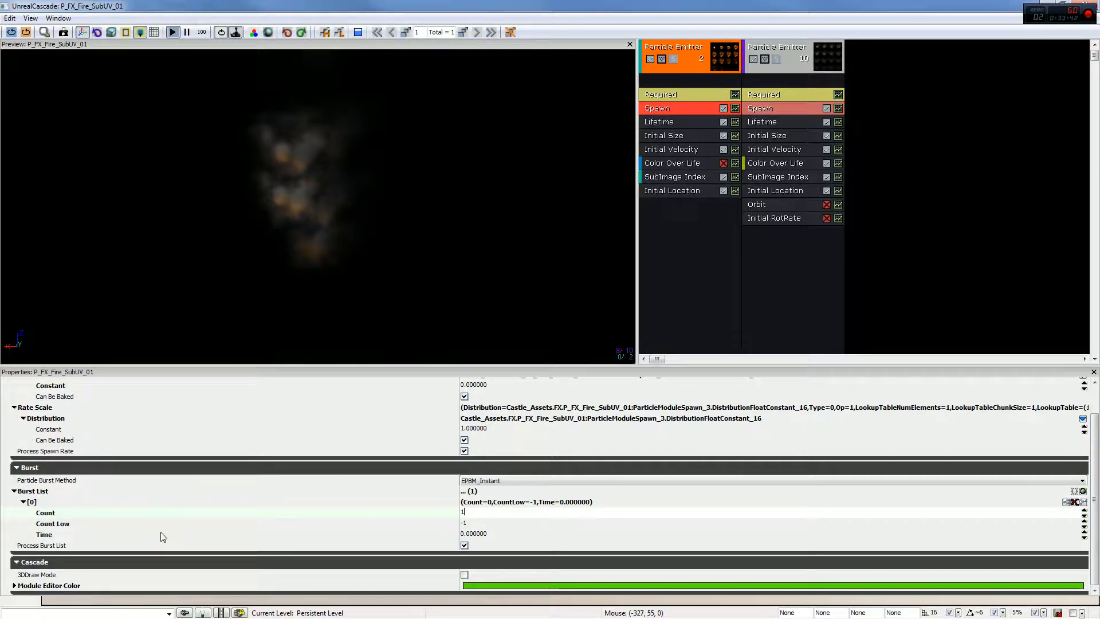
pyautogui.click(488, 535)
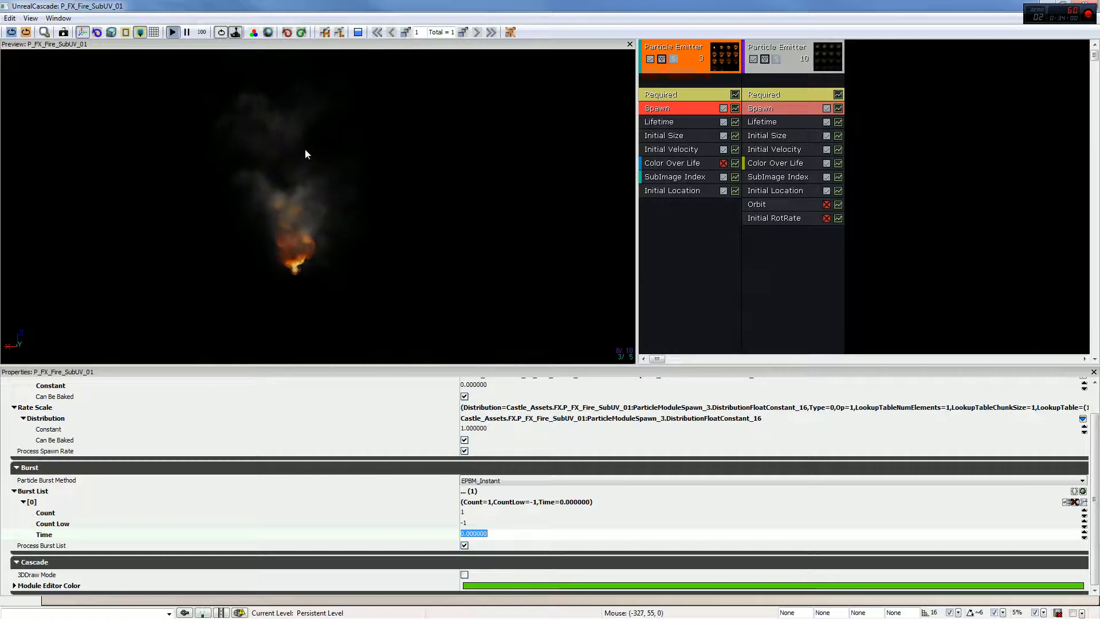
# Turn off looping for the fire system's preview and restart the simulation
pyautogui.click(221, 32)
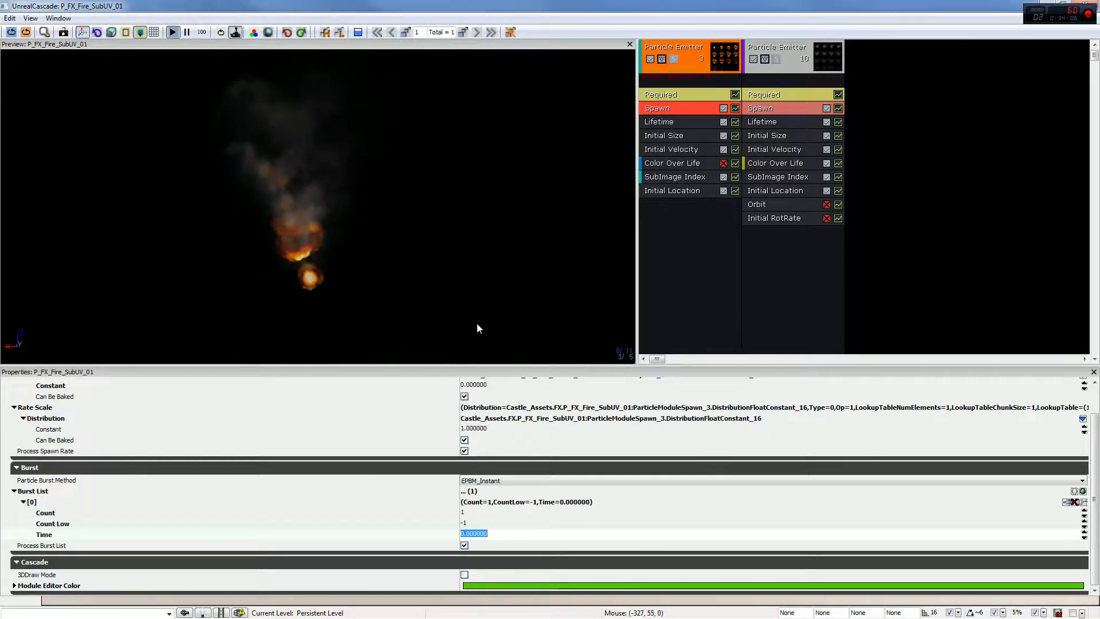
pyautogui.click(499, 503)
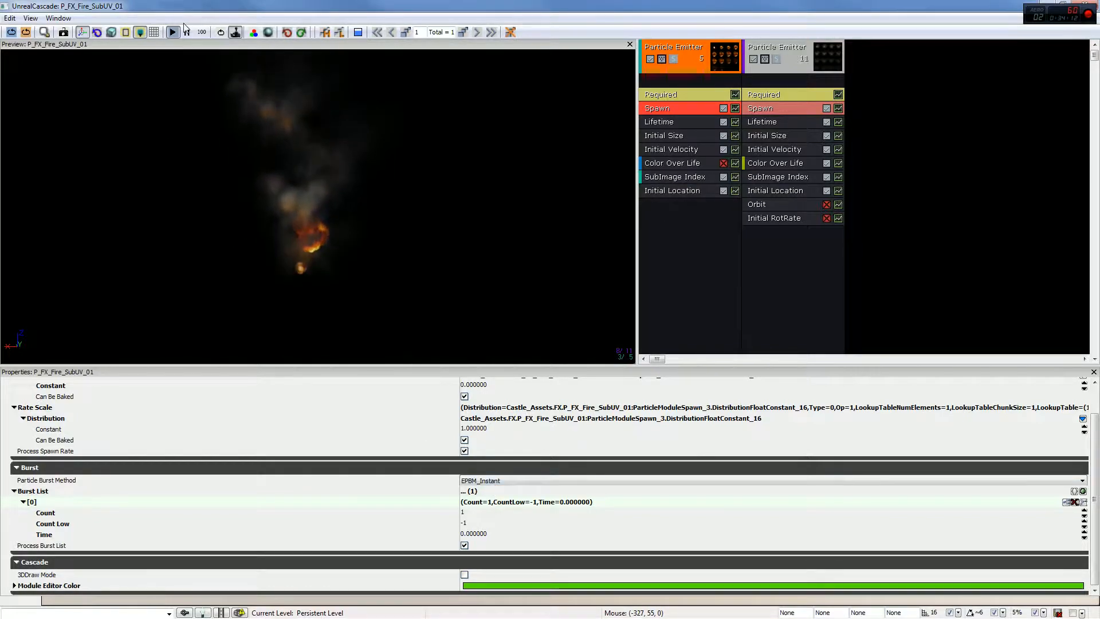
pyautogui.click(11, 32)
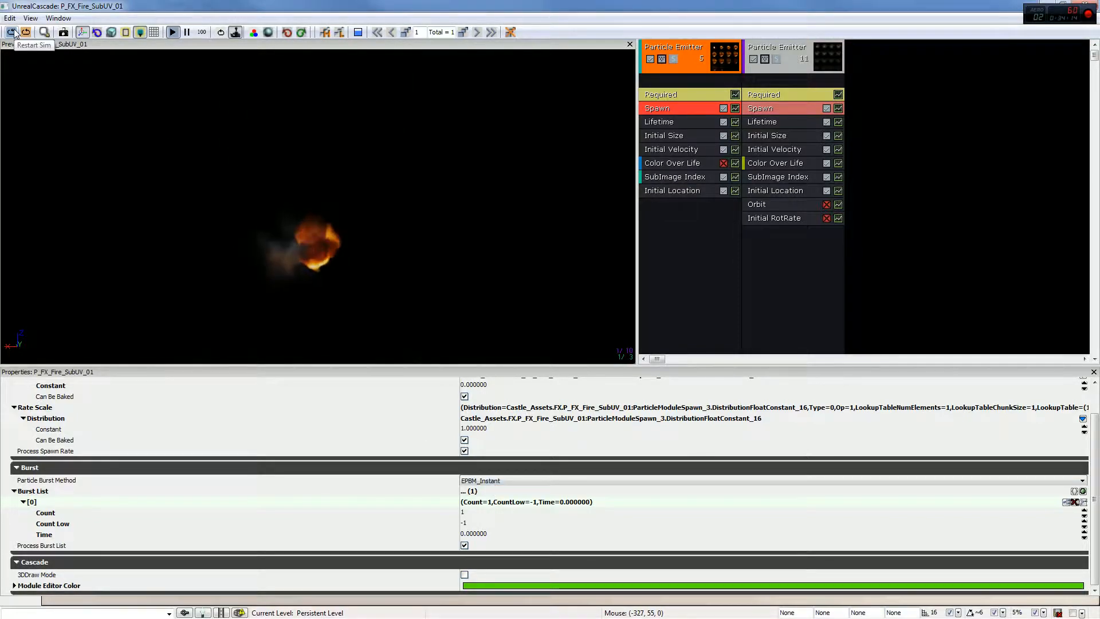
# Try Time values of 5 and 1 on the first emitter's burst entry
pyautogui.click(466, 533)
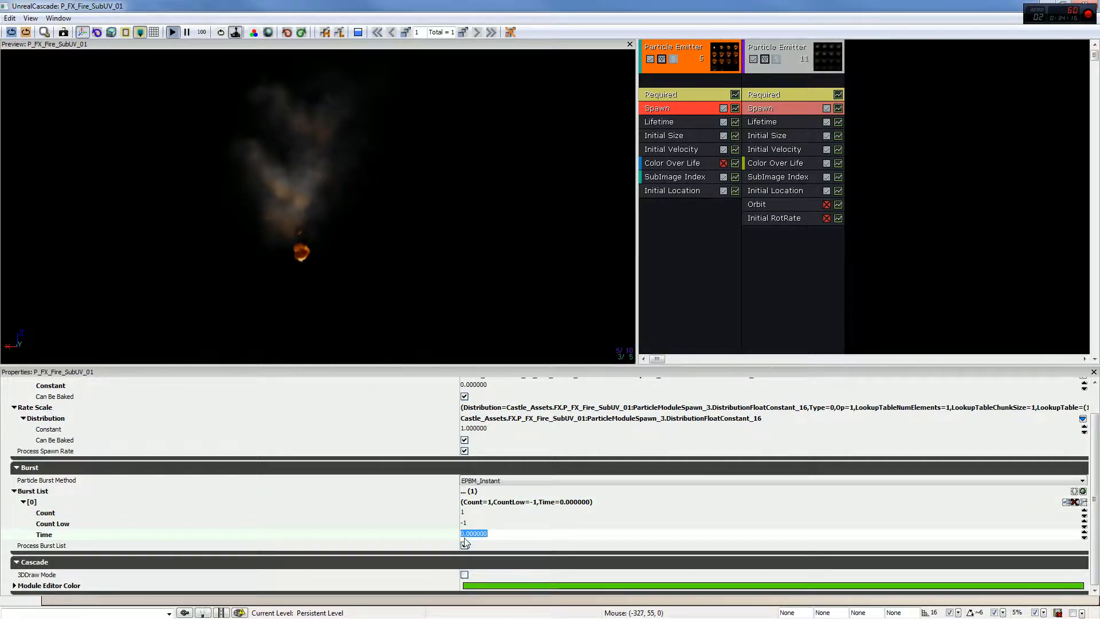
pyautogui.write('5')
pyautogui.press('Return')
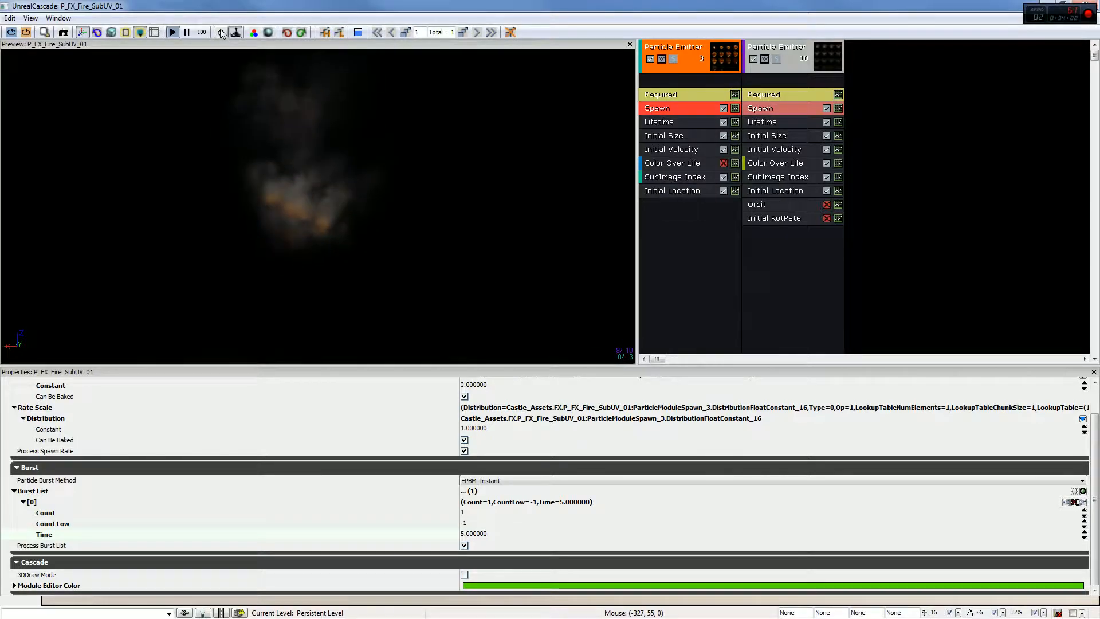
pyautogui.click(474, 533)
pyautogui.write('1')
pyautogui.press('Return')
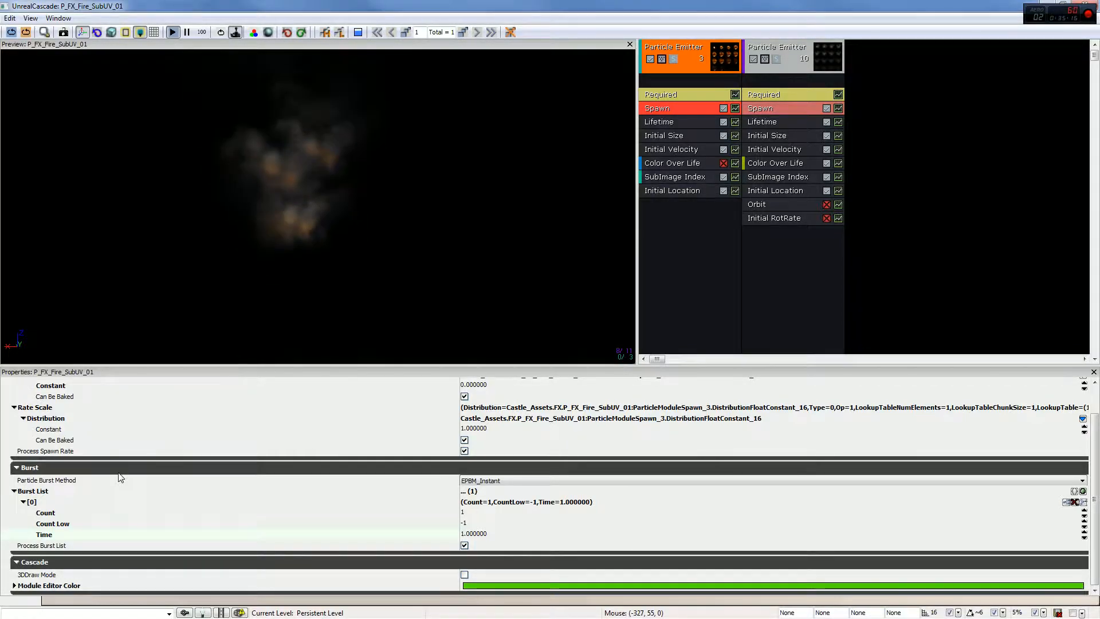
# Return the Content Browser to the particle systems listing and open P_BlasterMuzzle_03 for inspection
pyautogui.click(1047, 4)
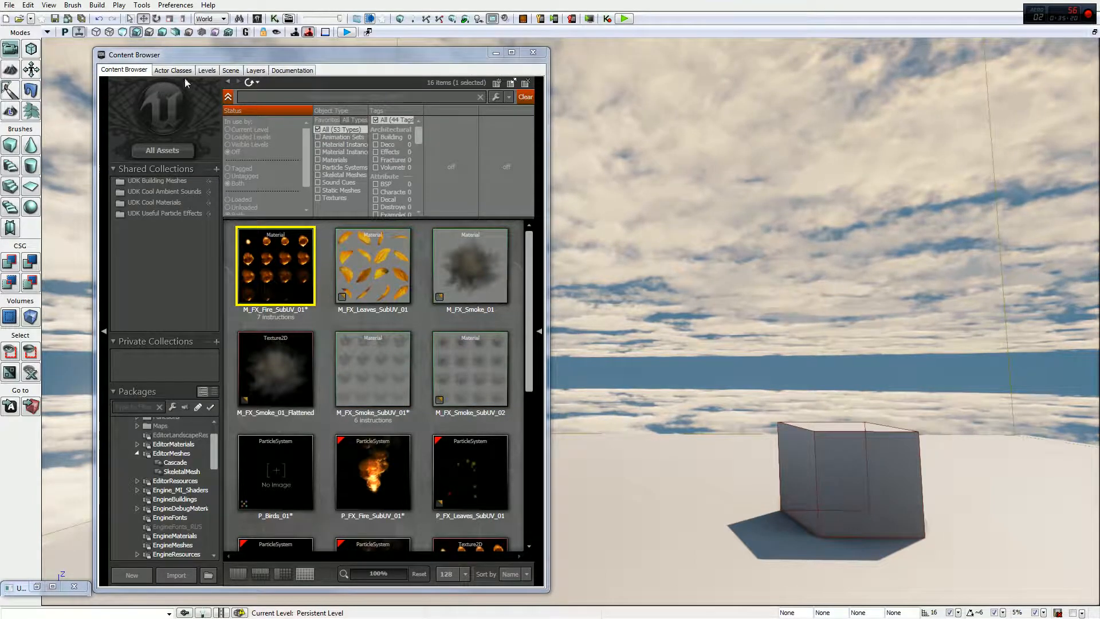
pyautogui.click(227, 82)
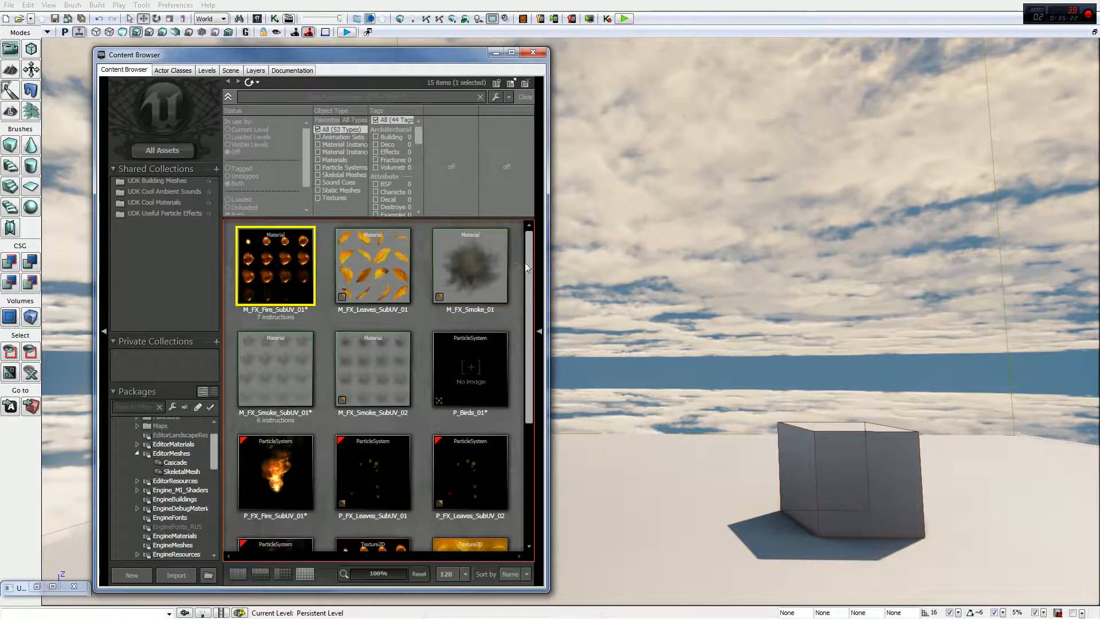
pyautogui.click(229, 83)
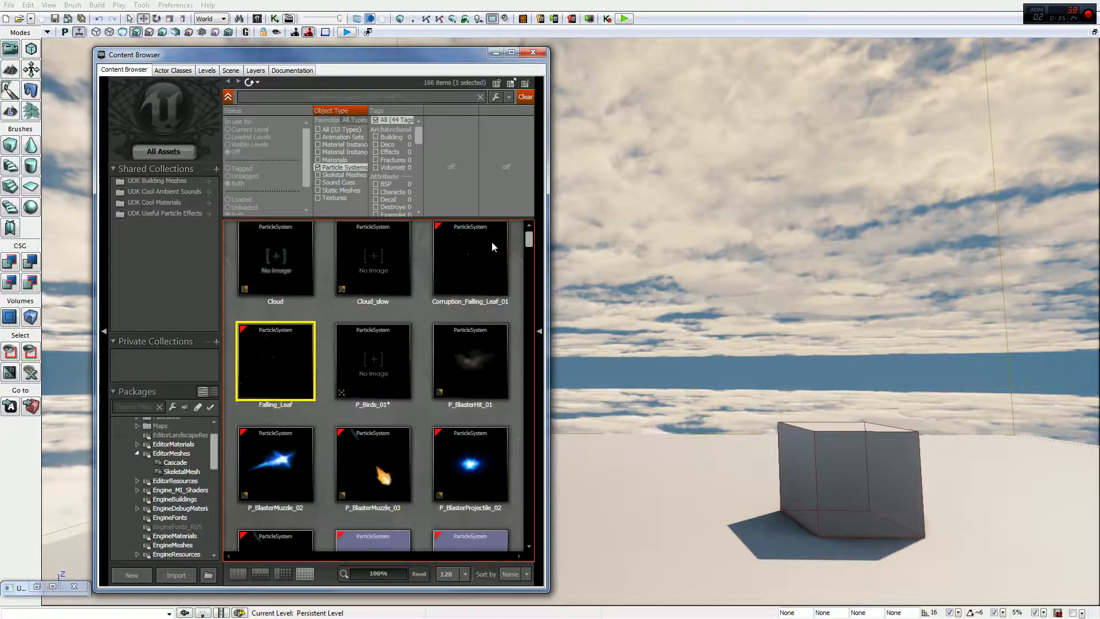
pyautogui.moveTo(529, 242); pyautogui.dragTo(530, 259)
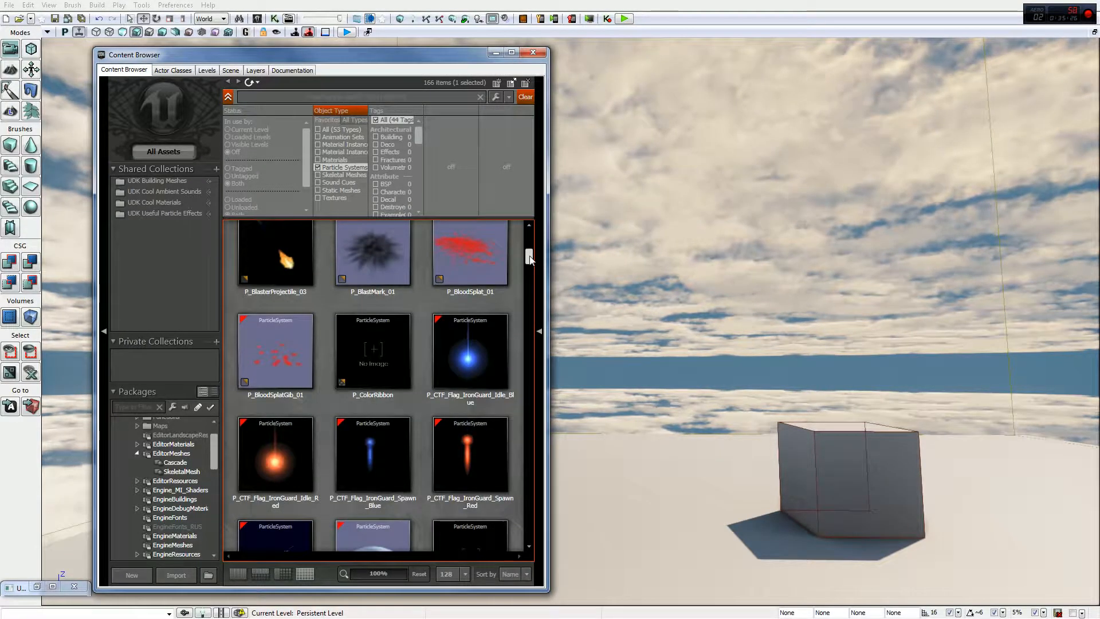
pyautogui.scroll(1, 451, 252)
pyautogui.doubleClick(405, 263)
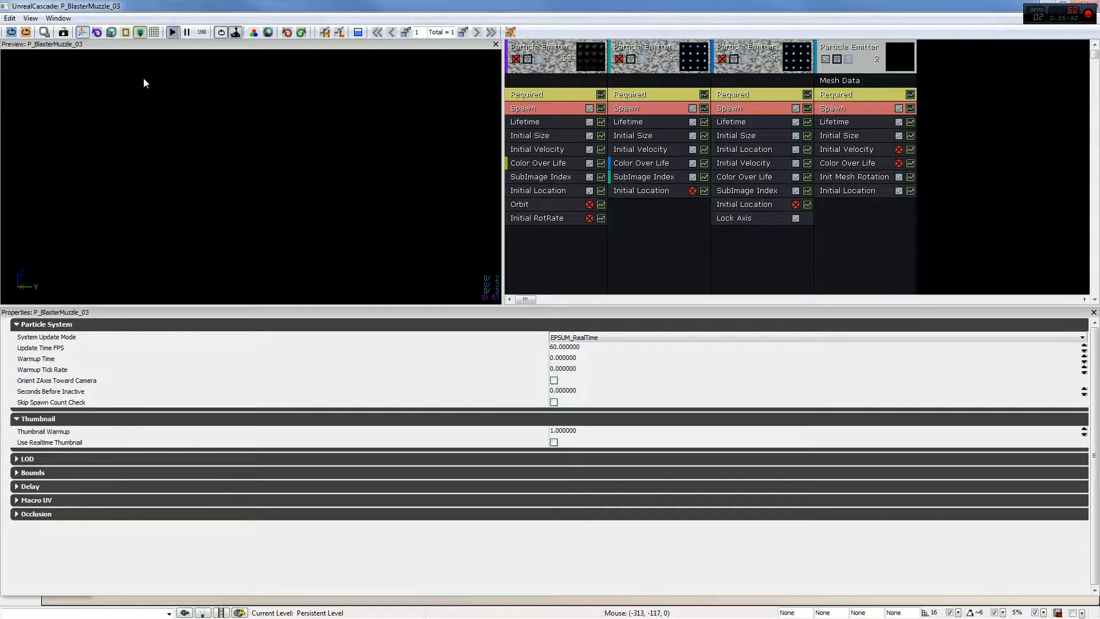
# Restart the muzzle flash simulation repeatedly to watch its single burst in the preview
pyautogui.click(13, 34)
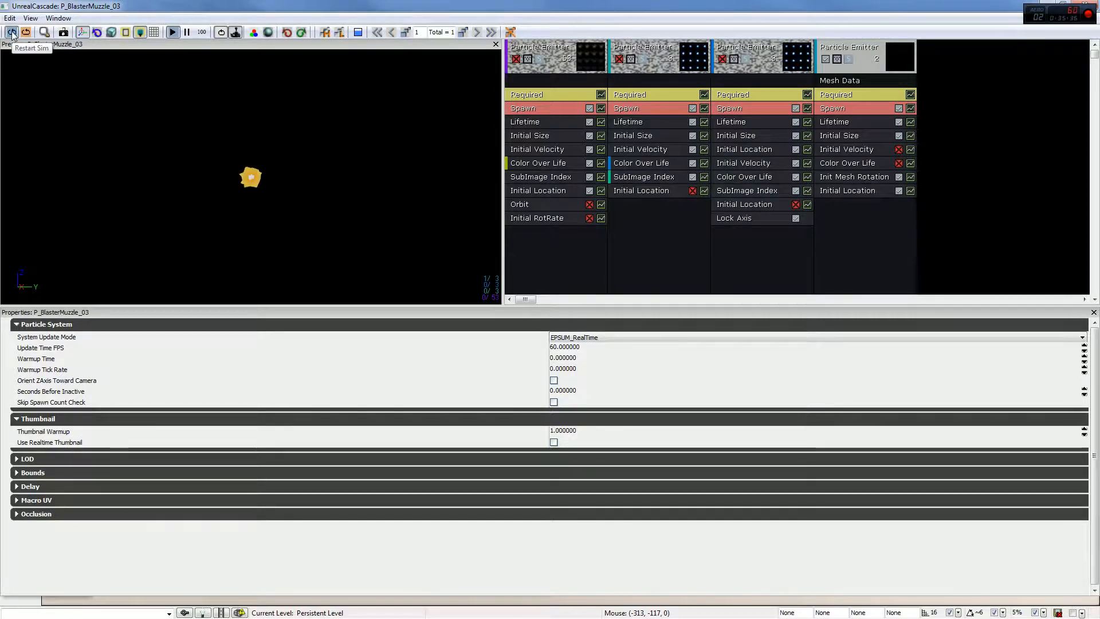
pyautogui.click(13, 34)
pyautogui.click(13, 34)
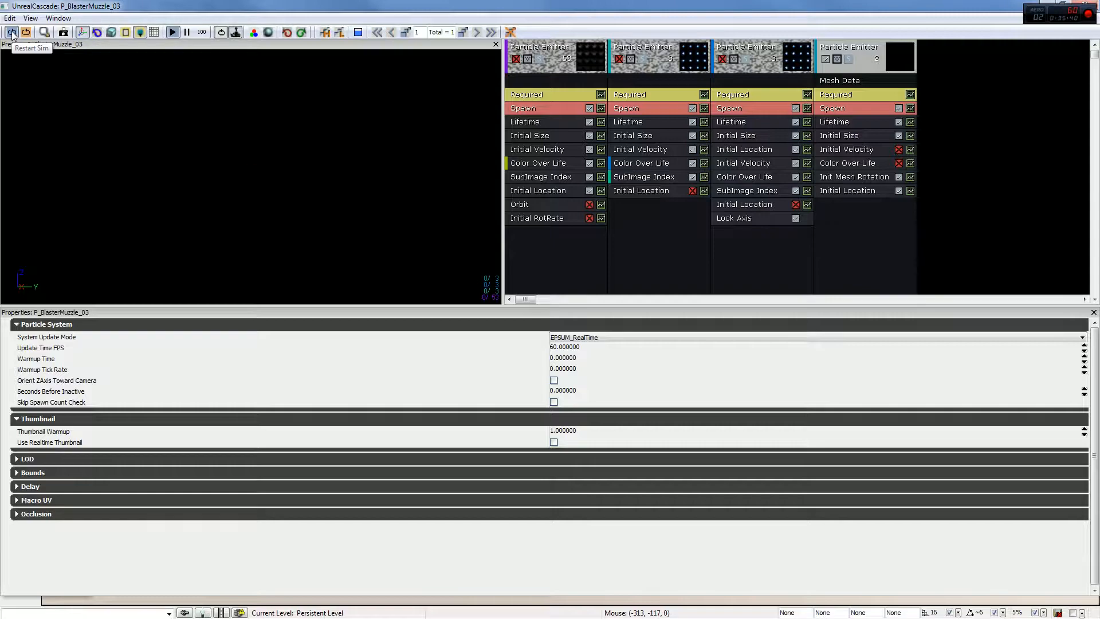
pyautogui.click(13, 35)
pyautogui.click(12, 35)
pyautogui.click(13, 34)
pyautogui.click(12, 34)
pyautogui.click(12, 34)
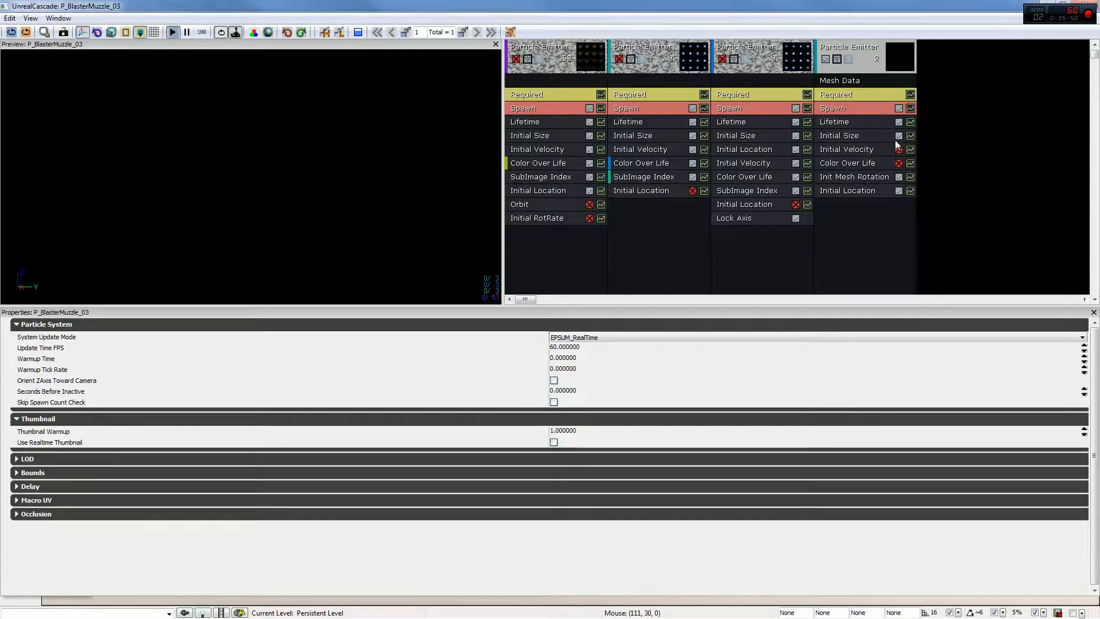
# Review the mesh emitter's Initial Size, Init Mesh Rotation and general properties, and replay the muzzle flash simulation
pyautogui.click(868, 135)
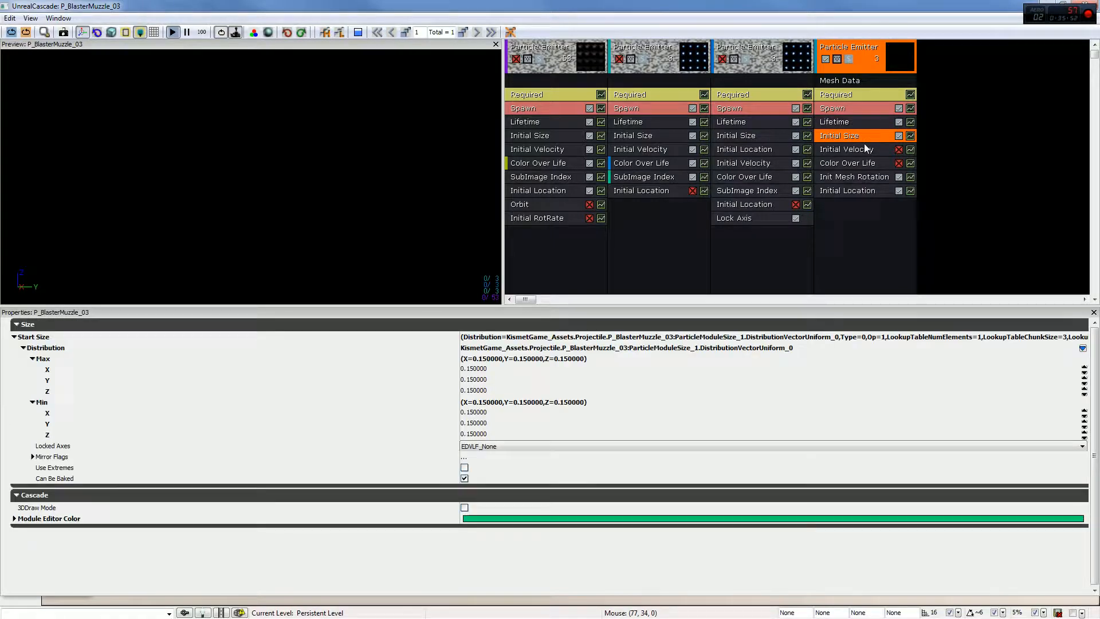
pyautogui.click(868, 192)
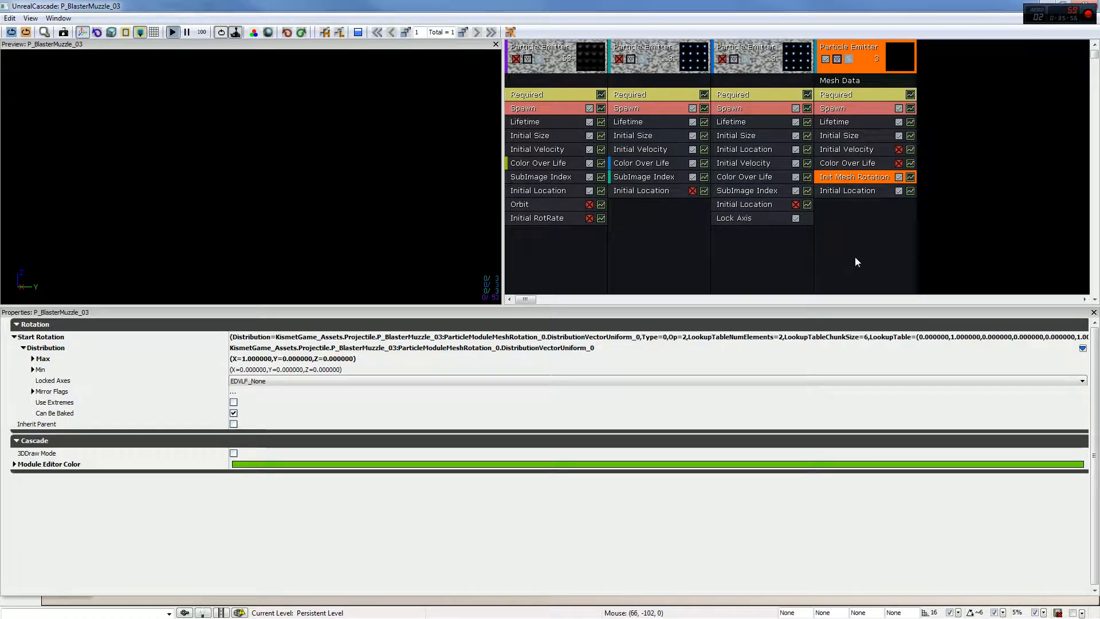
pyautogui.click(855, 257)
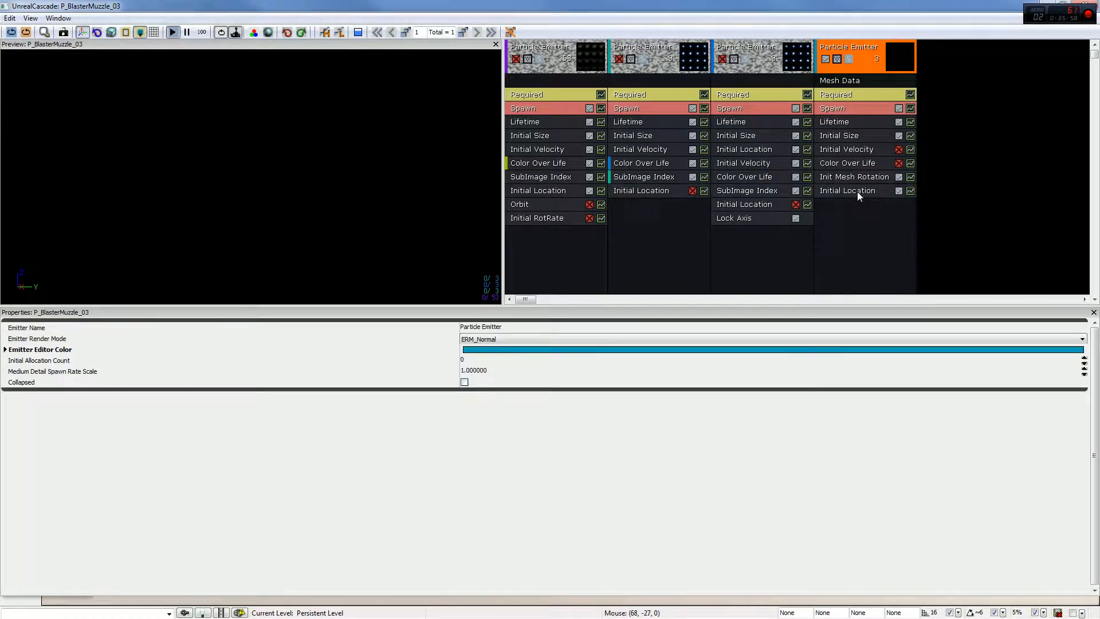
pyautogui.click(12, 33)
pyautogui.click(11, 32)
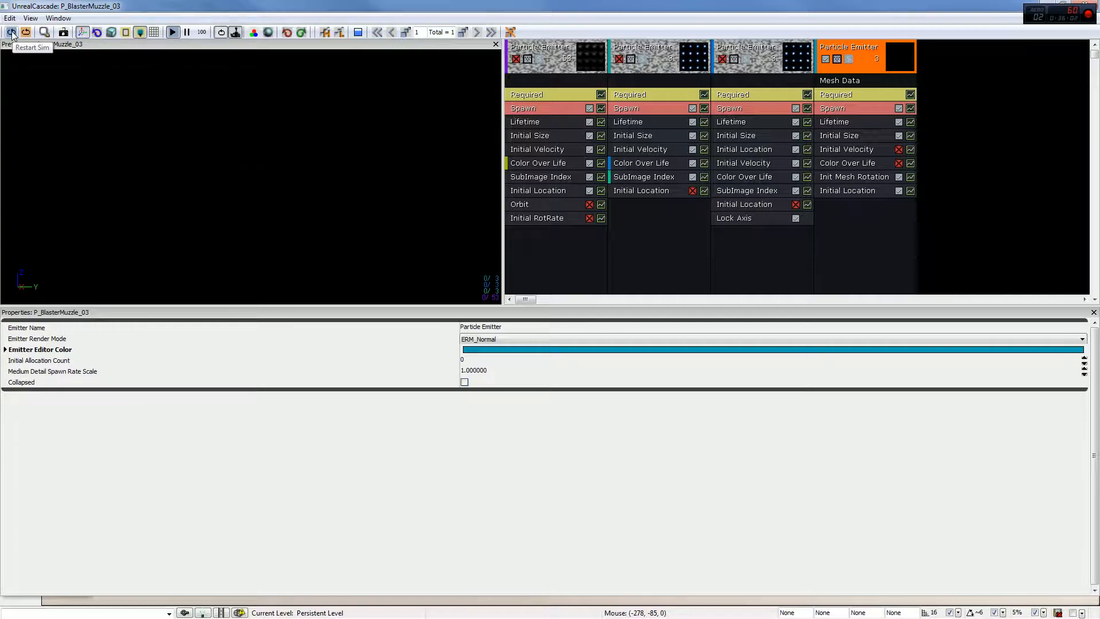
pyautogui.click(12, 33)
pyautogui.click(11, 32)
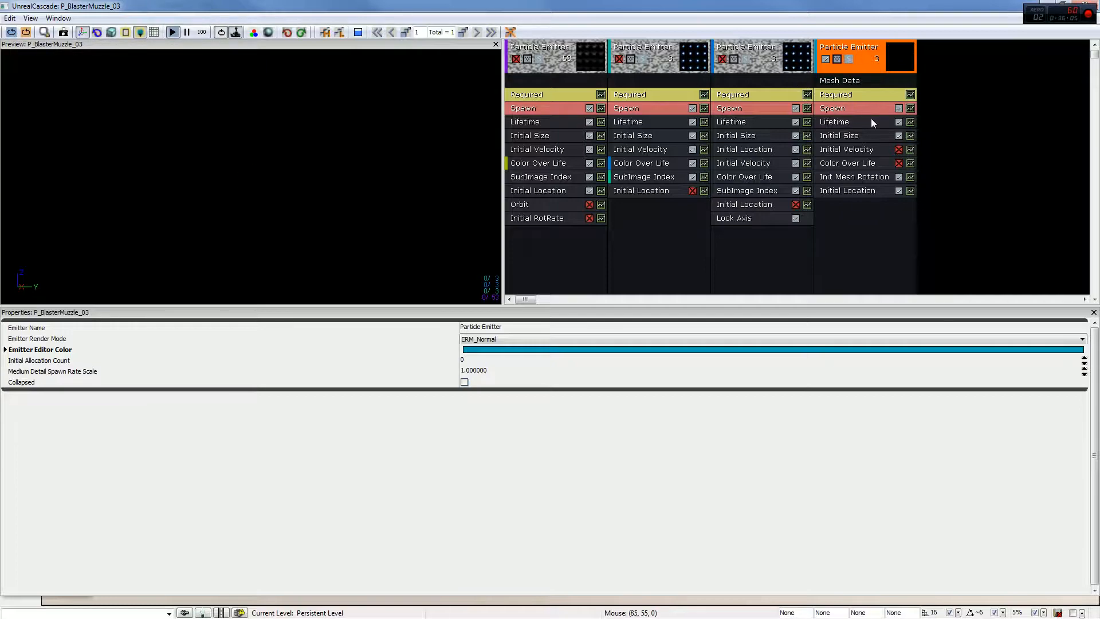
# Examine the mesh emitter's Spawn module with its burst entry expanded, along with its Required module
pyautogui.click(850, 107)
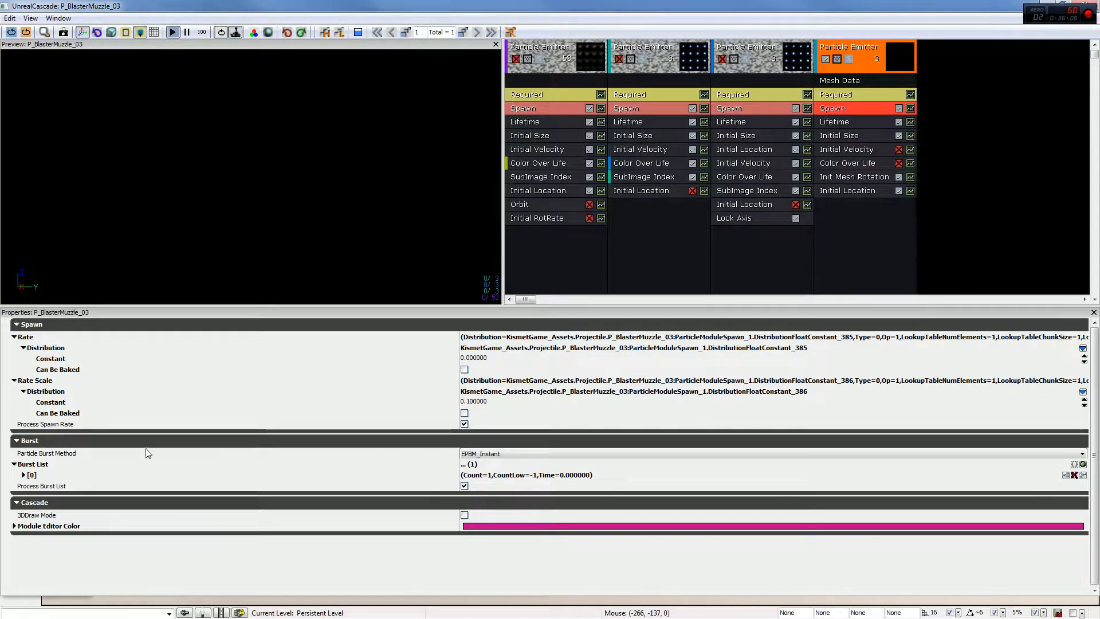
pyautogui.click(23, 475)
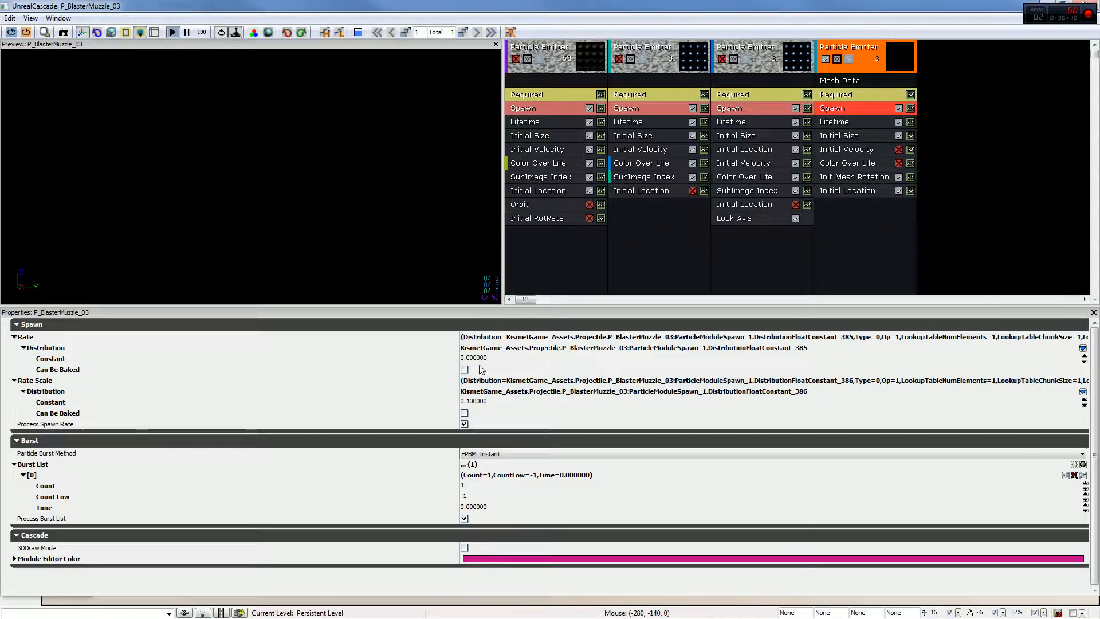
pyautogui.click(846, 96)
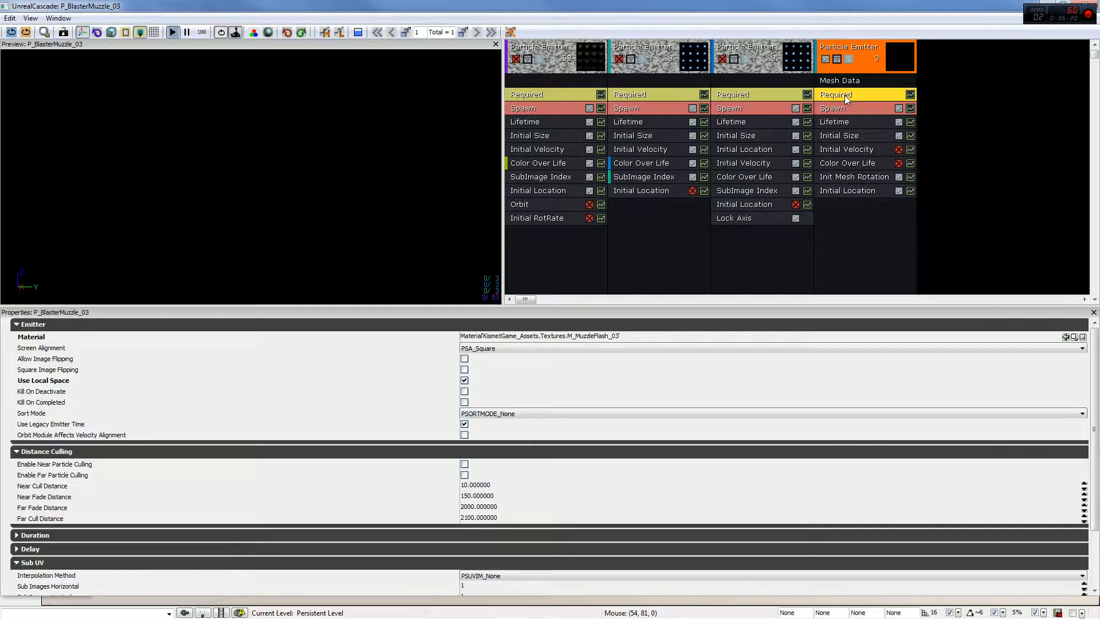
pyautogui.click(862, 110)
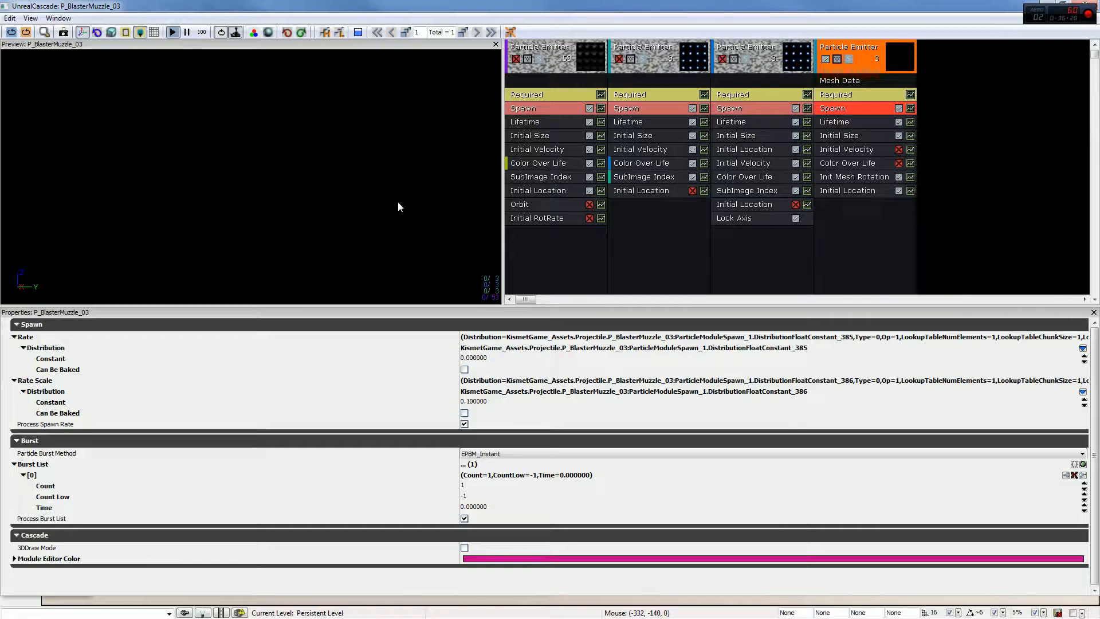
# Close the muzzle flash system, reopen P_FX_Fire_SubUV_01 from the Content Browser and select its first emitter
pyautogui.click(1089, 5)
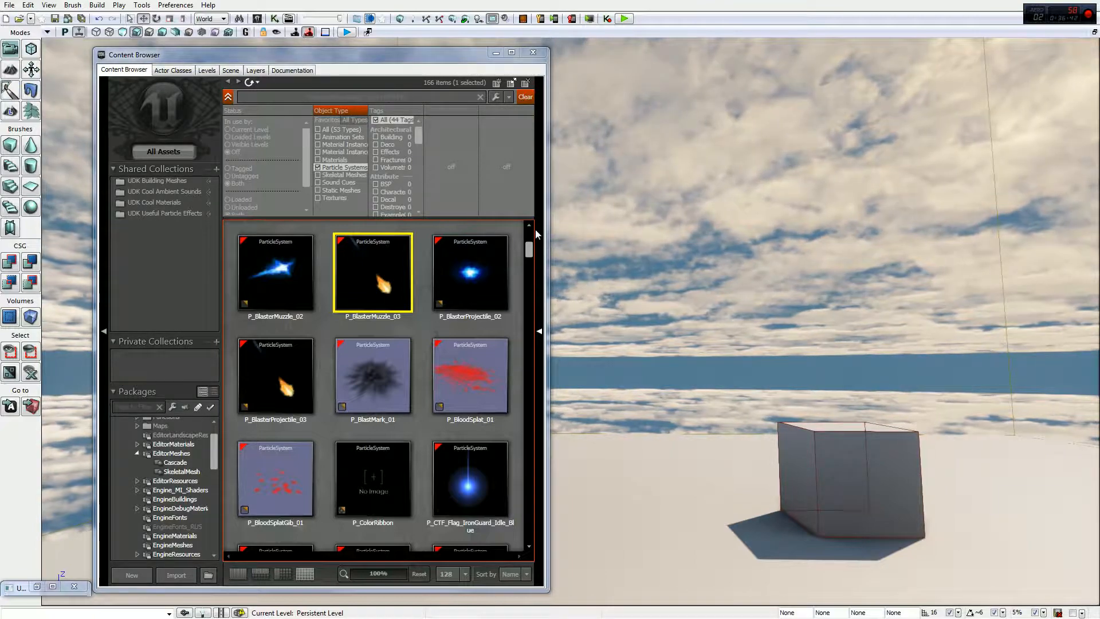
pyautogui.scroll(-3, 524, 264)
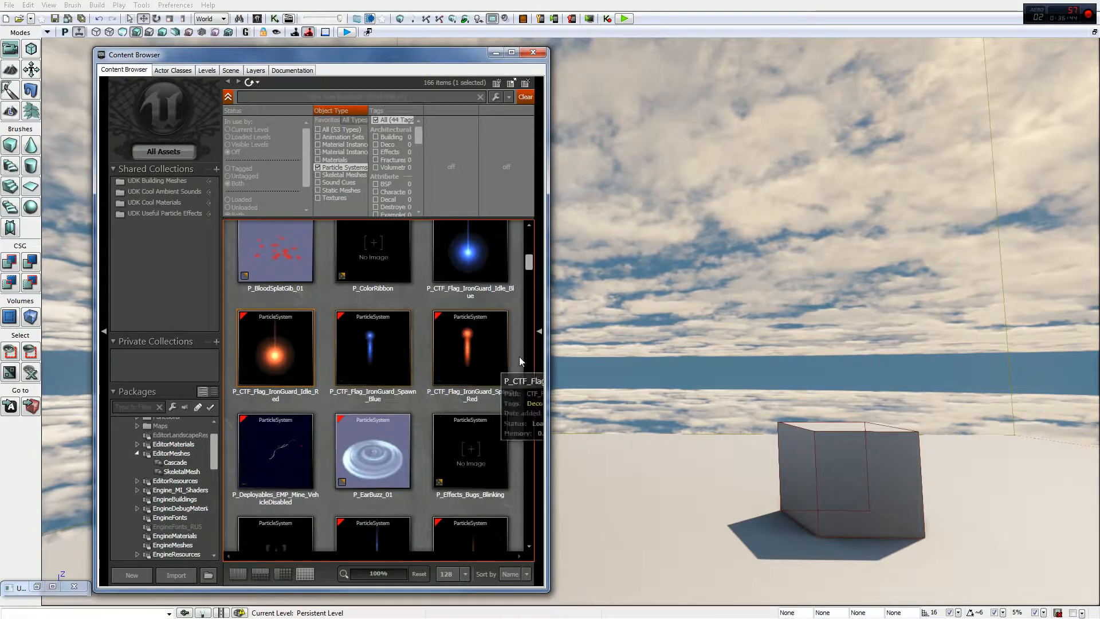
pyautogui.scroll(-2, 401, 384)
pyautogui.scroll(-5, 309, 406)
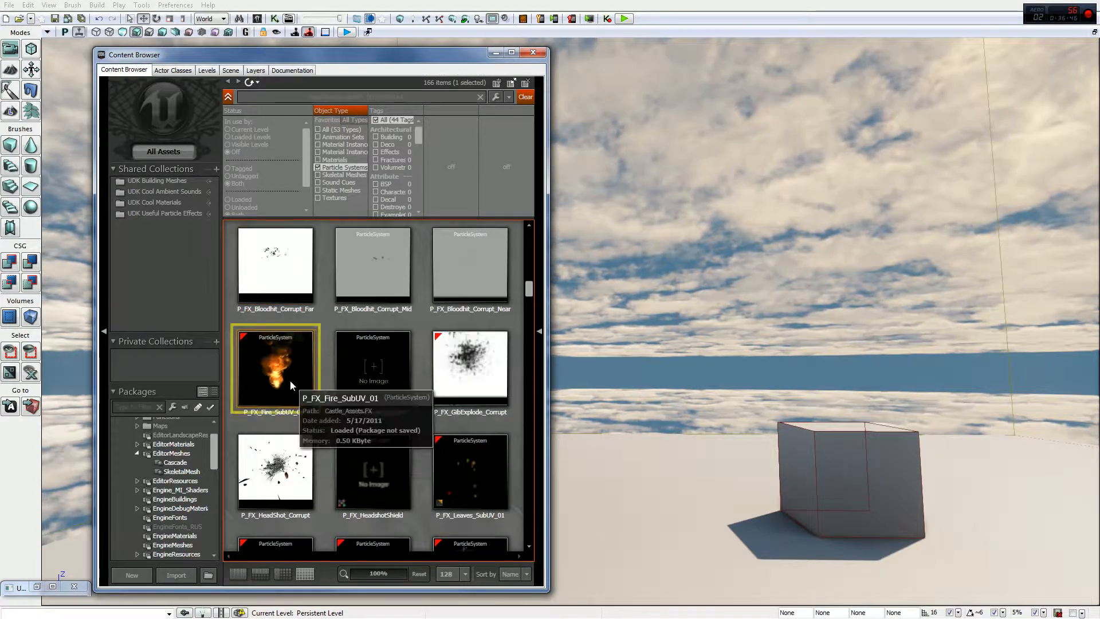
pyautogui.doubleClick(290, 380)
pyautogui.click(687, 231)
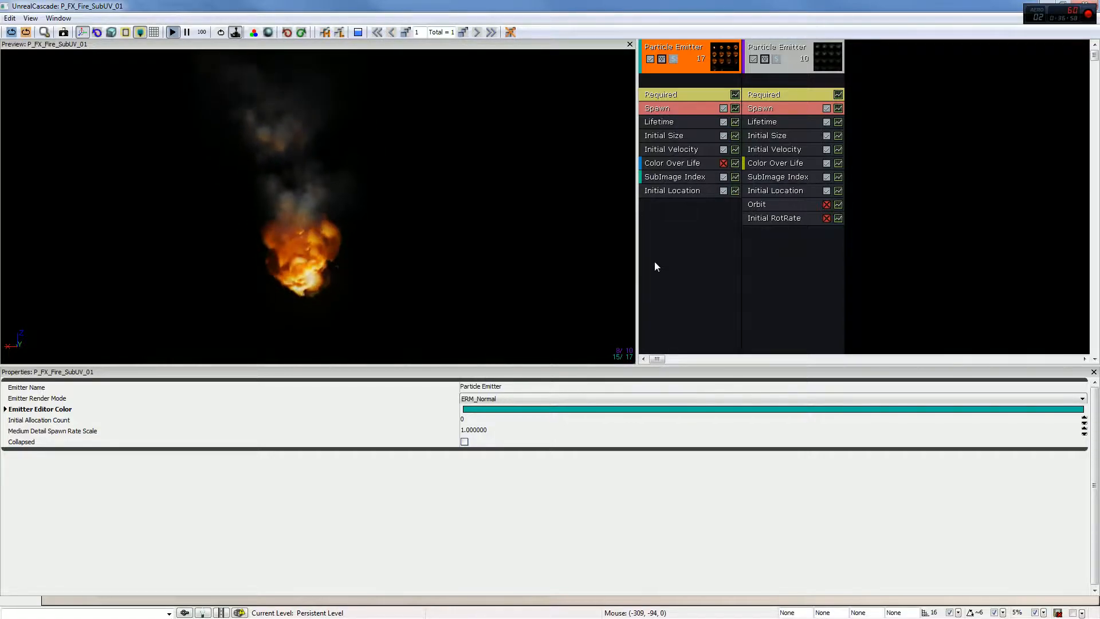
# Check the first emitter's Lifetime module, and set its Initial Size maximum X, Y and Z all to 0
pyautogui.click(680, 121)
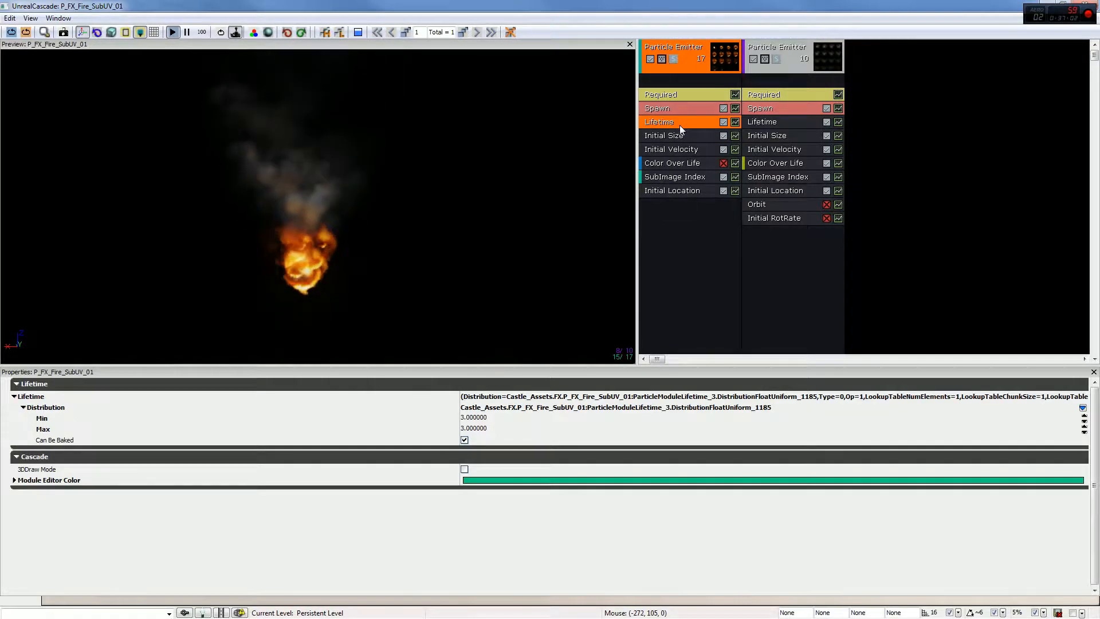
pyautogui.click(678, 134)
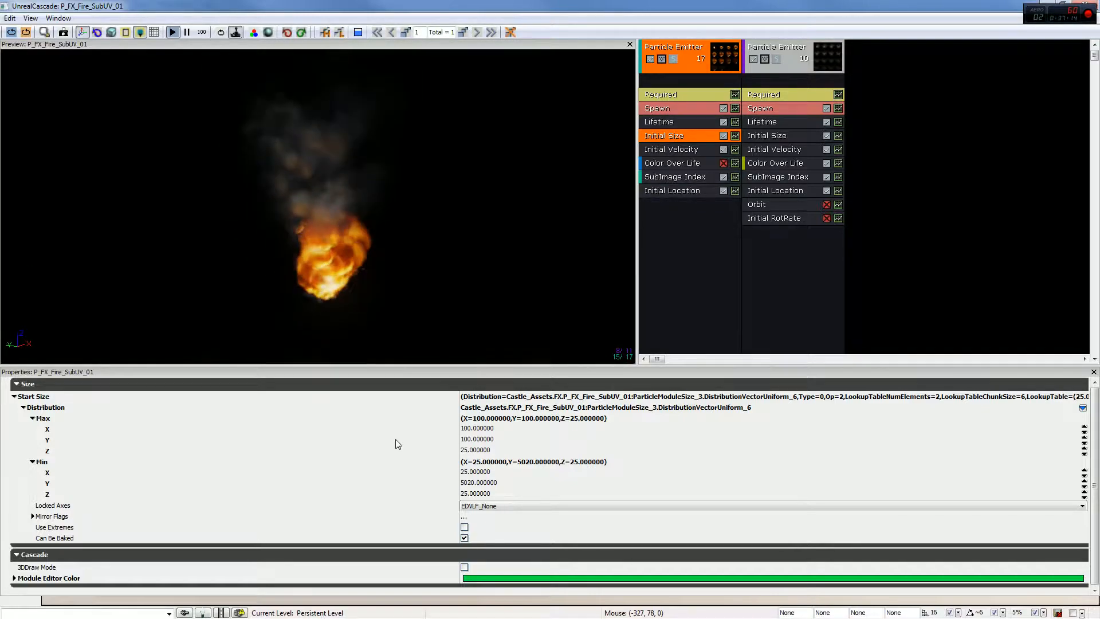
pyautogui.click(476, 439)
pyautogui.click(475, 451)
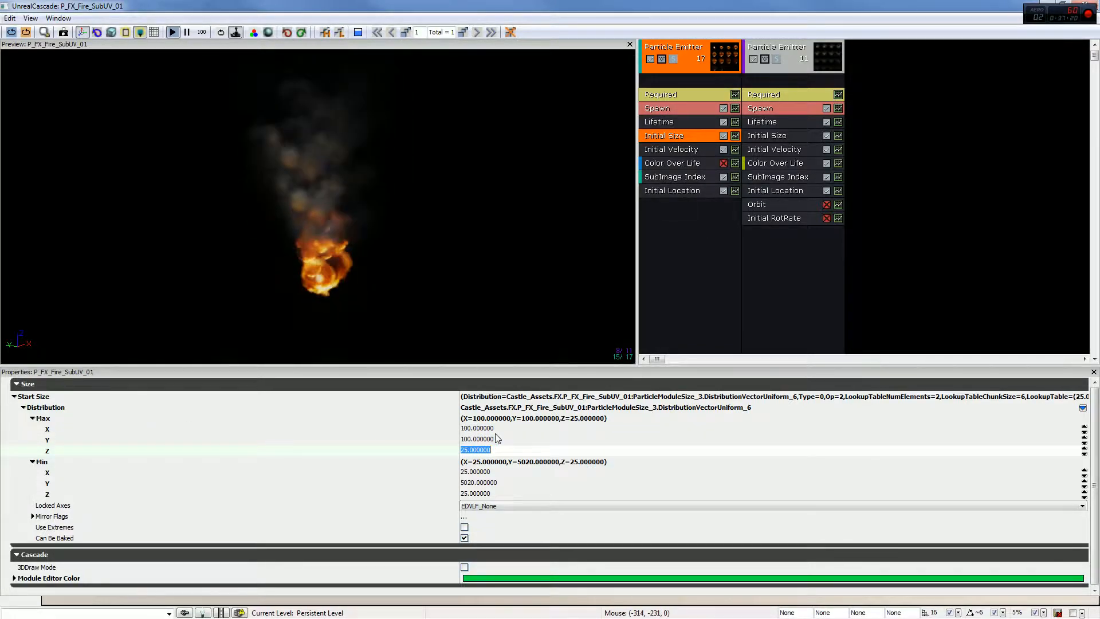
pyautogui.press('Up')
pyautogui.press('Up')
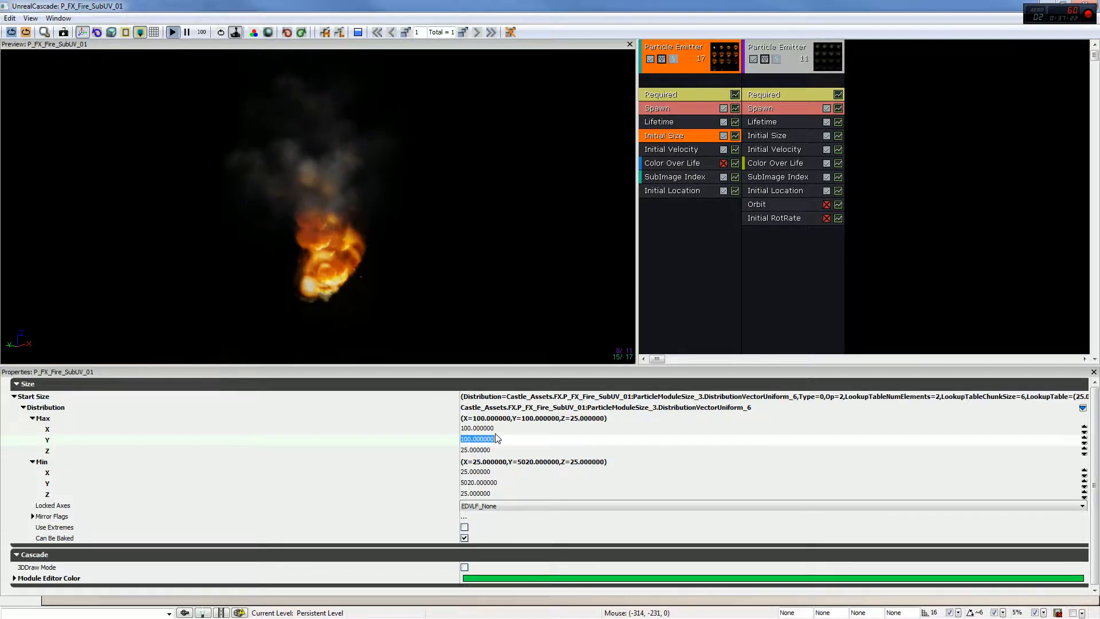
pyautogui.press('Down')
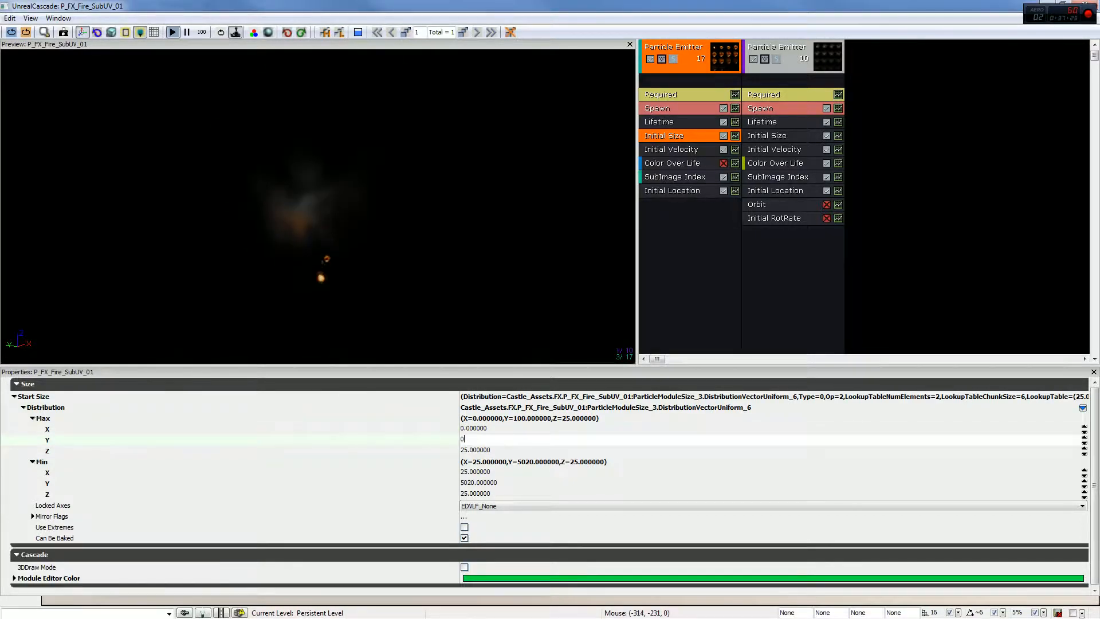
pyautogui.press('Down')
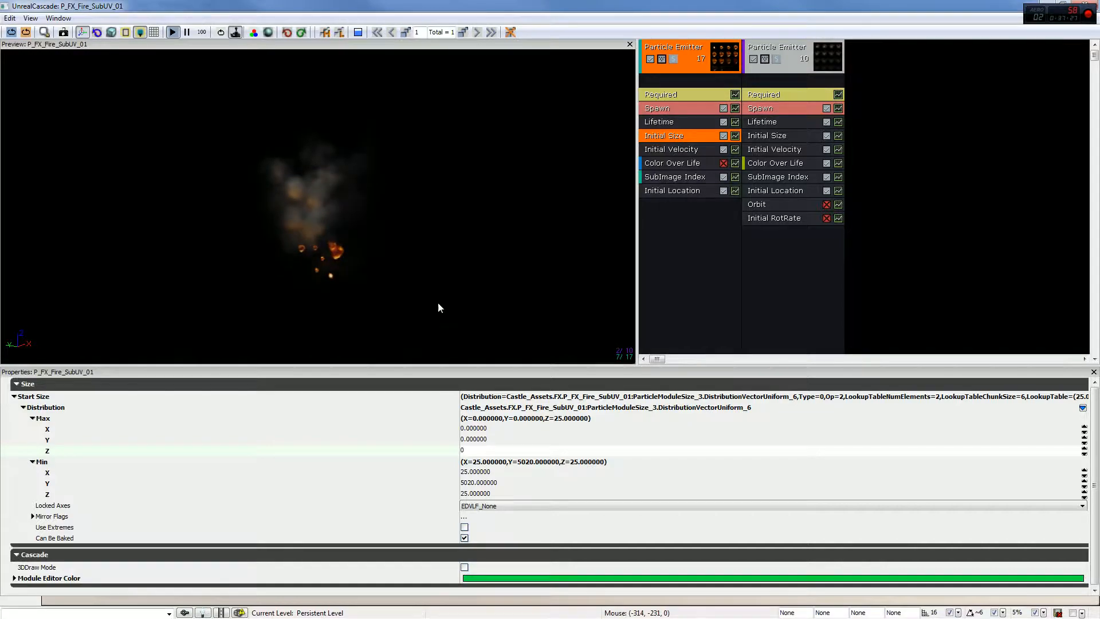
pyautogui.press('Return')
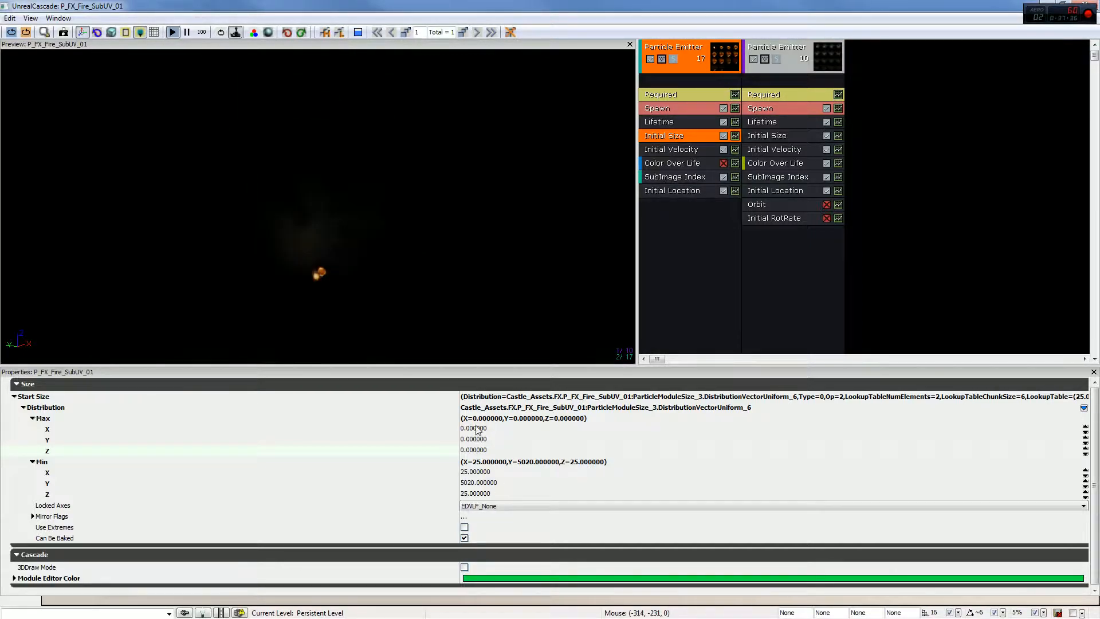
# Try deleting the first emitter's Initial Velocity module, and undo the deletion
pyautogui.click(668, 151)
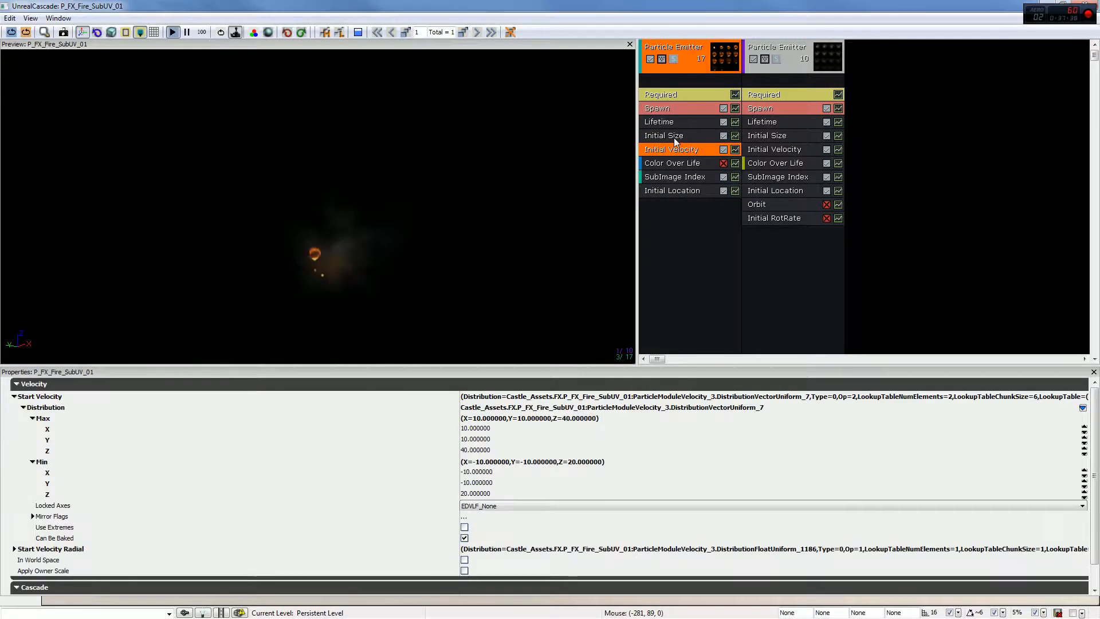
pyautogui.press('Delete')
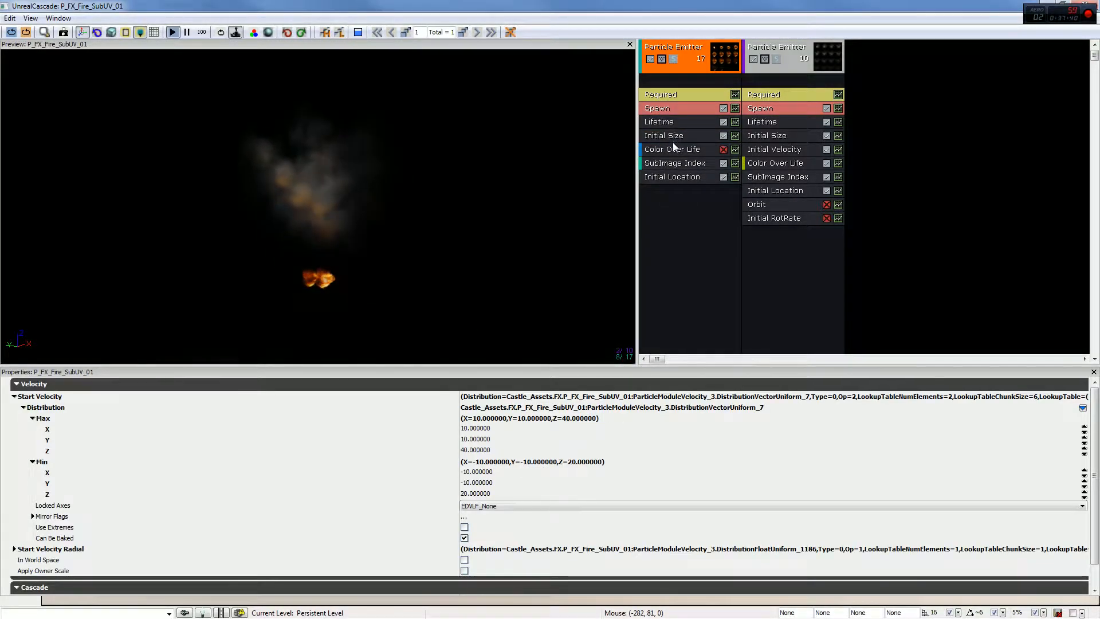
pyautogui.hotkey('ctrl', 'z')
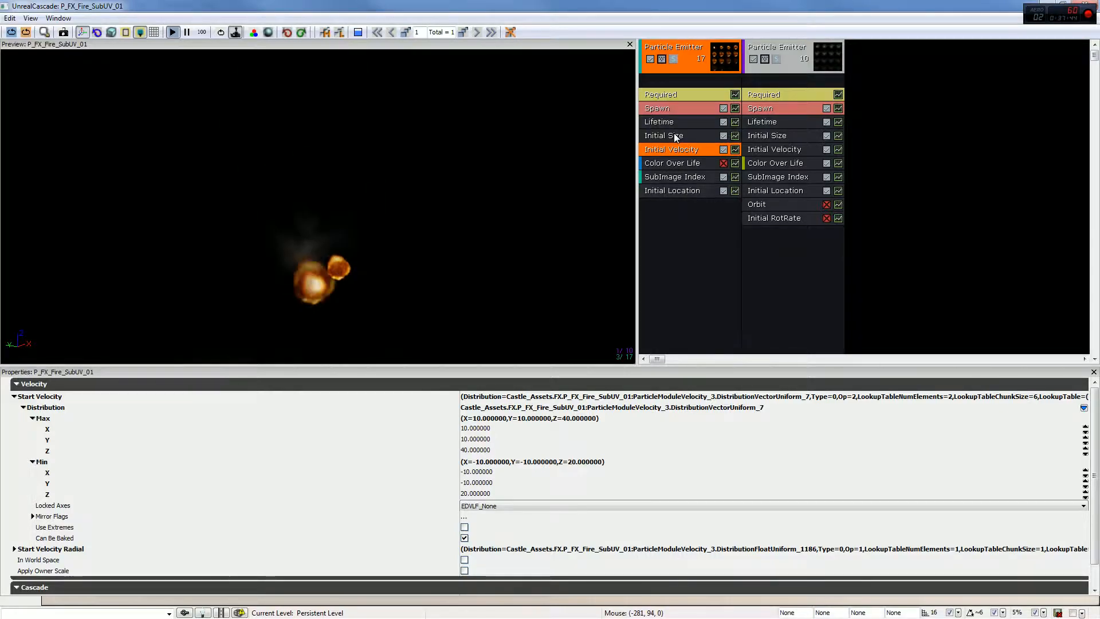
# Close the particle editor, reopen P_FX_Fire_SubUV_01 from the Content Browser and select the first emitter's Initial Size module
pyautogui.click(673, 135)
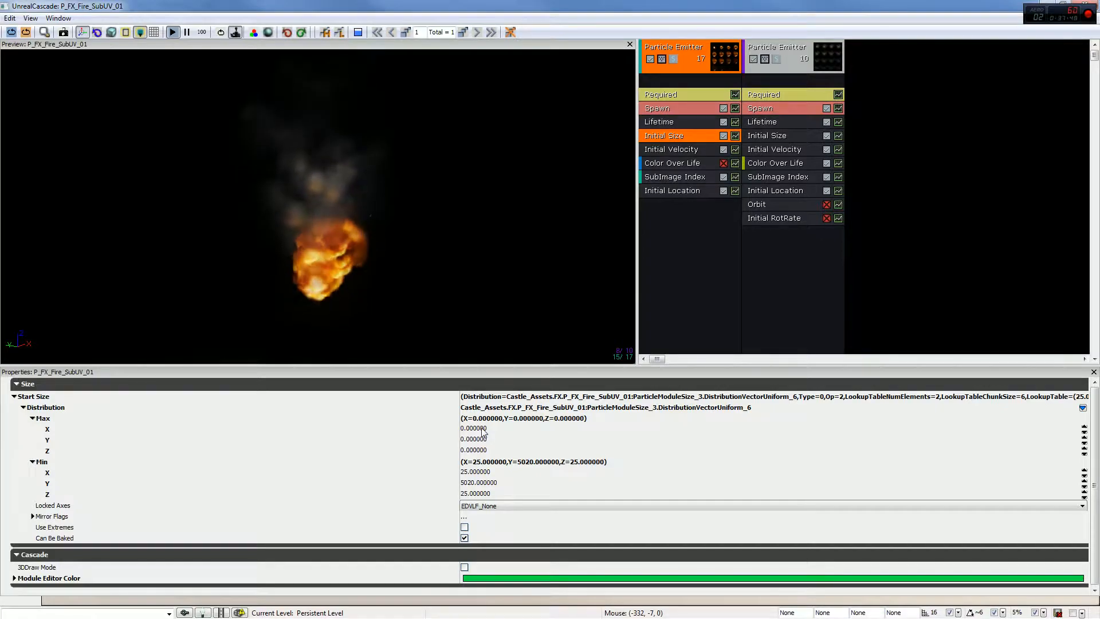
pyautogui.click(677, 150)
pyautogui.click(677, 136)
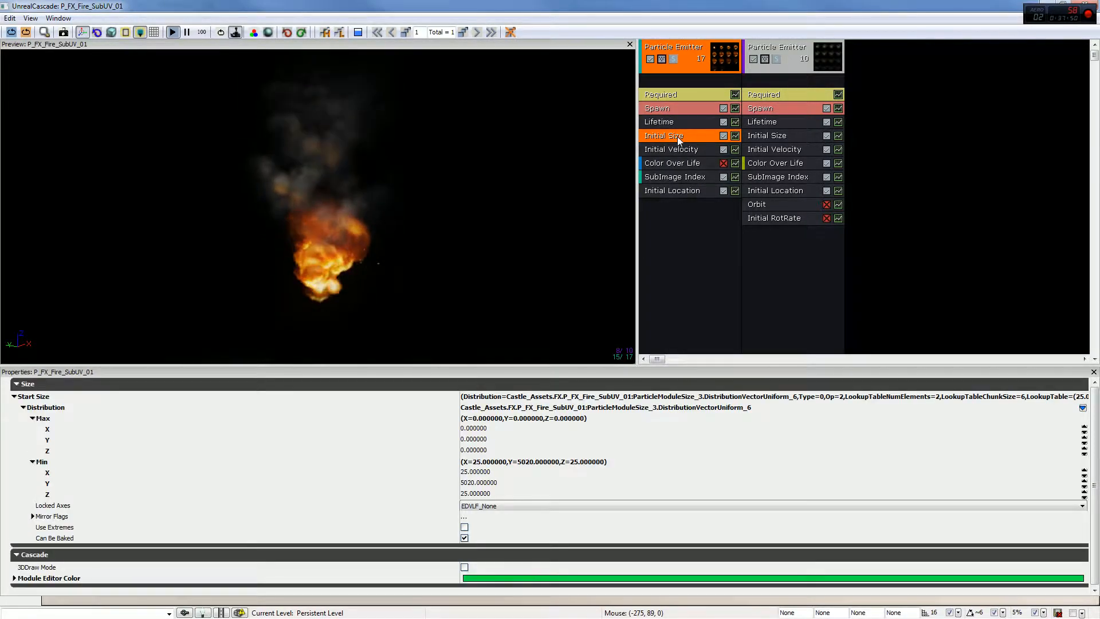
pyautogui.click(1084, 3)
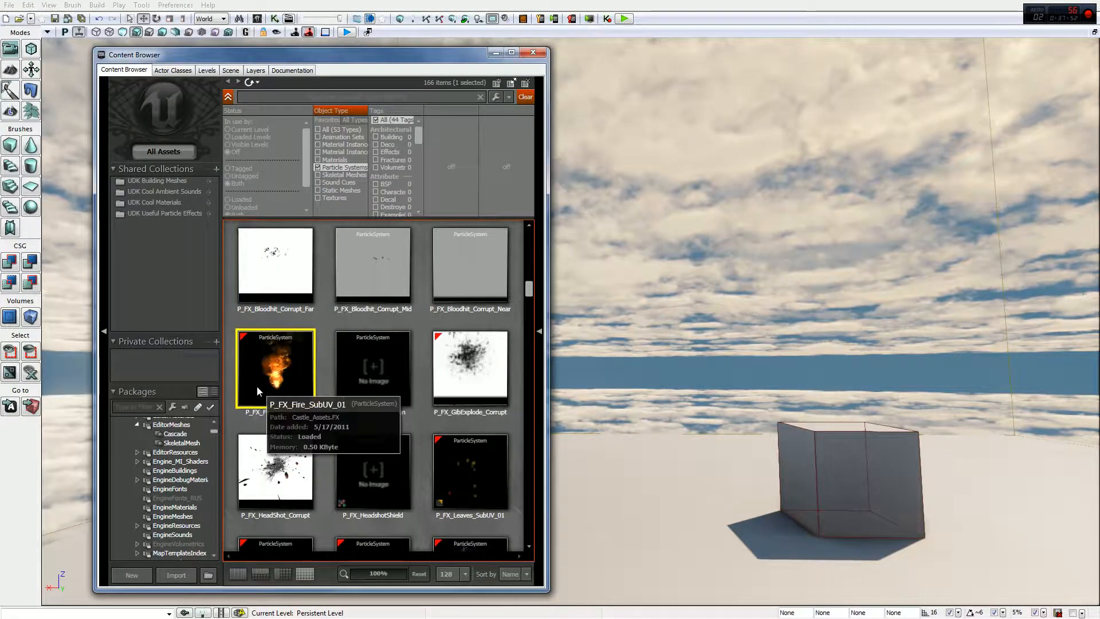
pyautogui.doubleClick(257, 386)
pyautogui.click(677, 134)
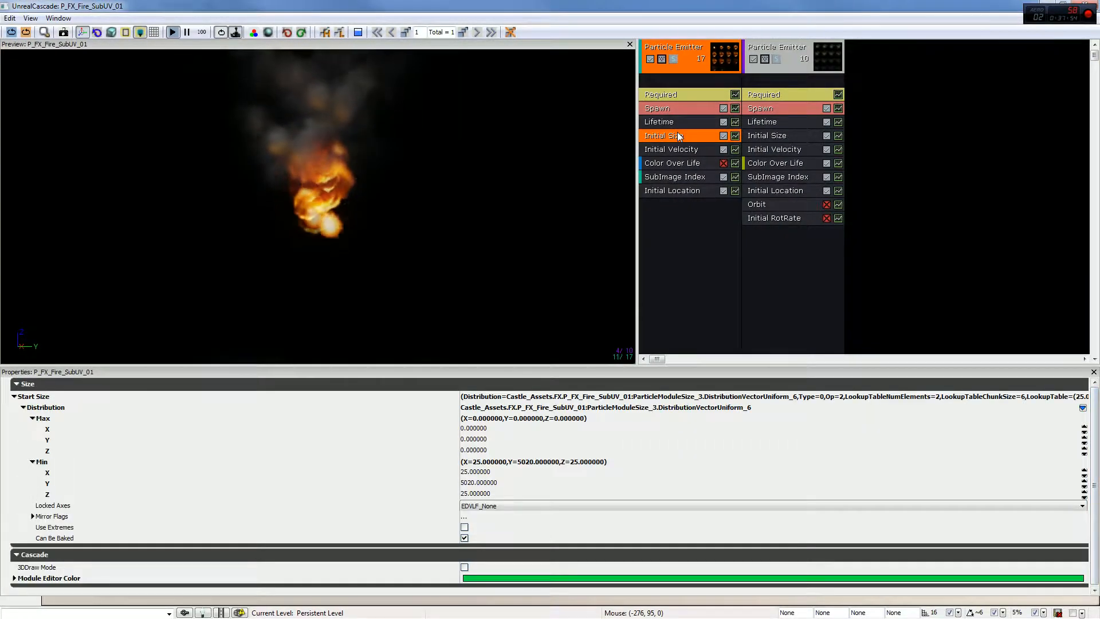
# Set the Initial Size maximum X, Y and Z all to 100
pyautogui.click(474, 430)
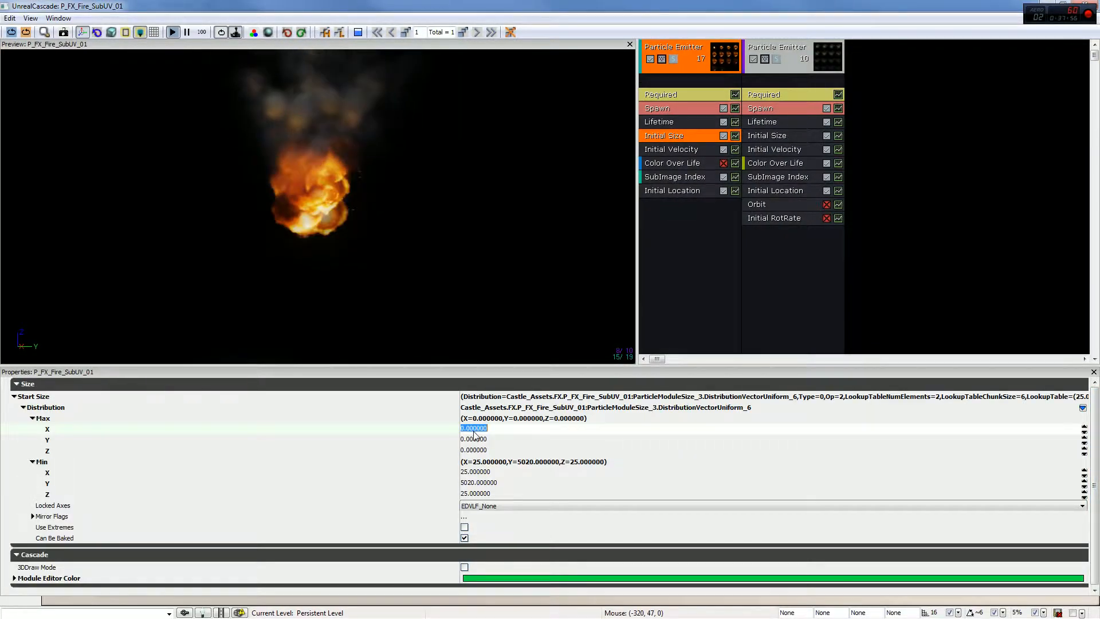
pyautogui.write('100')
pyautogui.press('Tab')
pyautogui.write('100')
pyautogui.press('Tab')
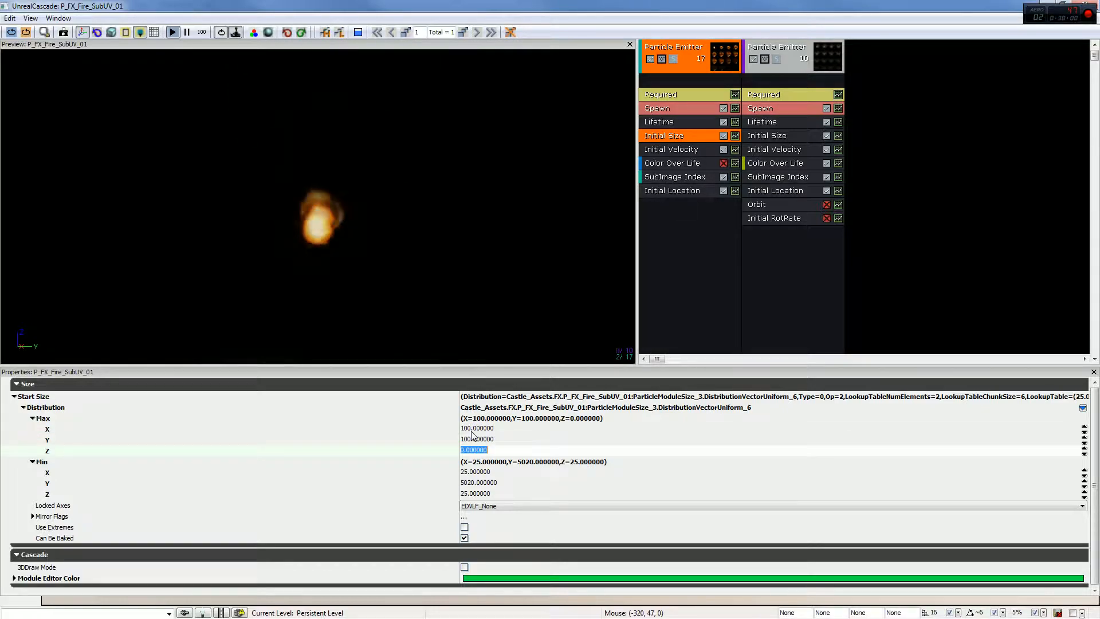
pyautogui.write('100')
# Set the Initial Size minimum X, Y and Z all to 0
pyautogui.click(472, 470)
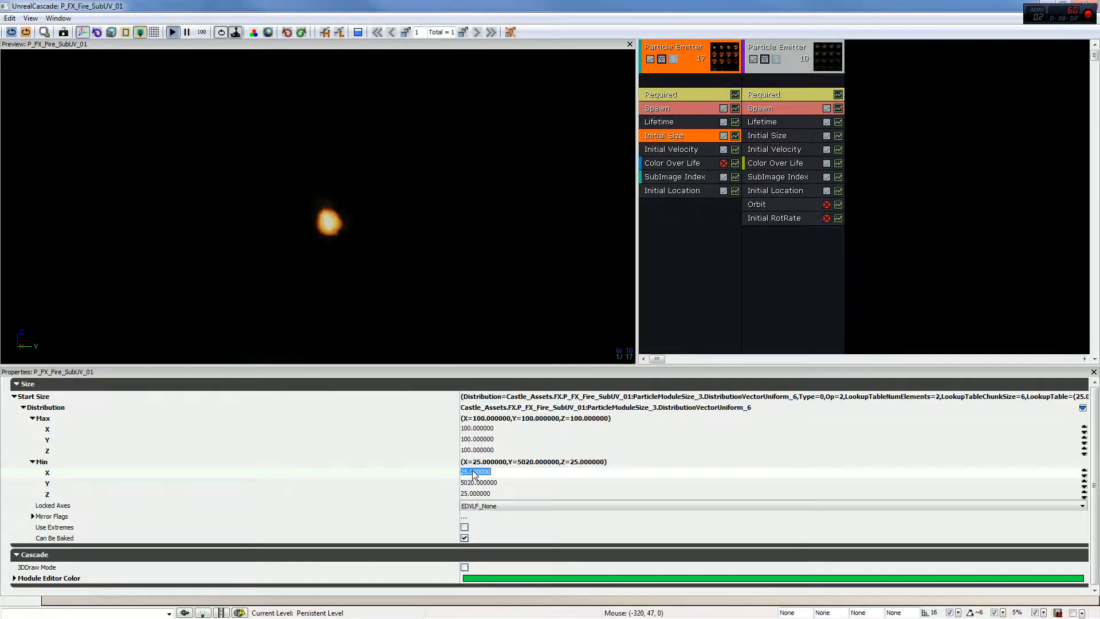
pyautogui.write('0')
pyautogui.press('Tab')
pyautogui.write('0')
pyautogui.press('Tab')
pyautogui.write('0')
pyautogui.press('Return')
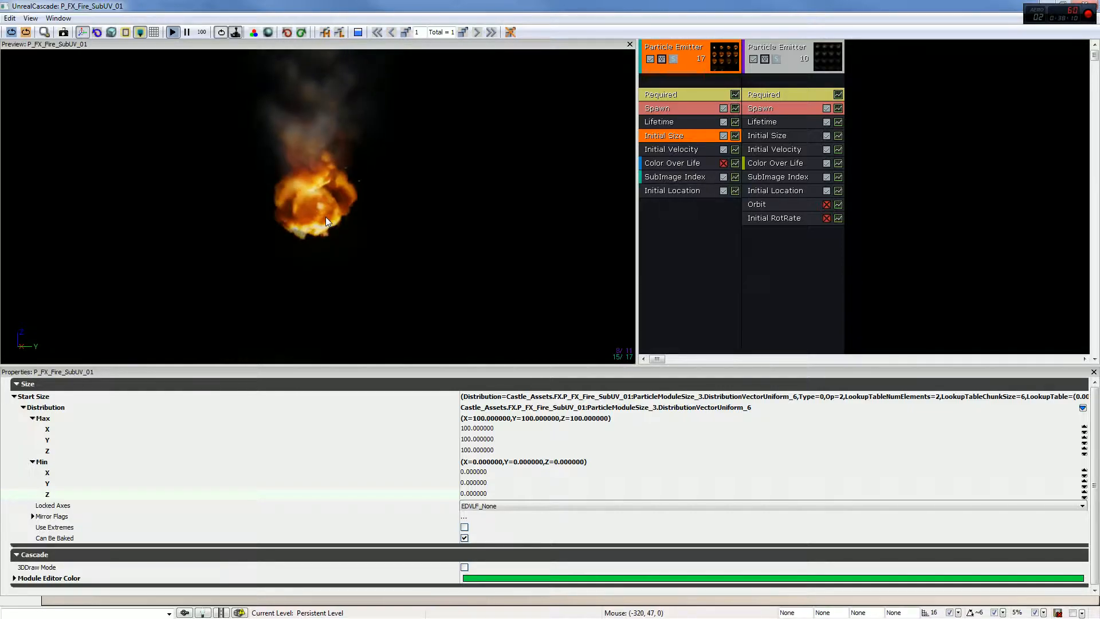
# Set the Initial Size maximum X, Y and Z all to 50
pyautogui.click(478, 429)
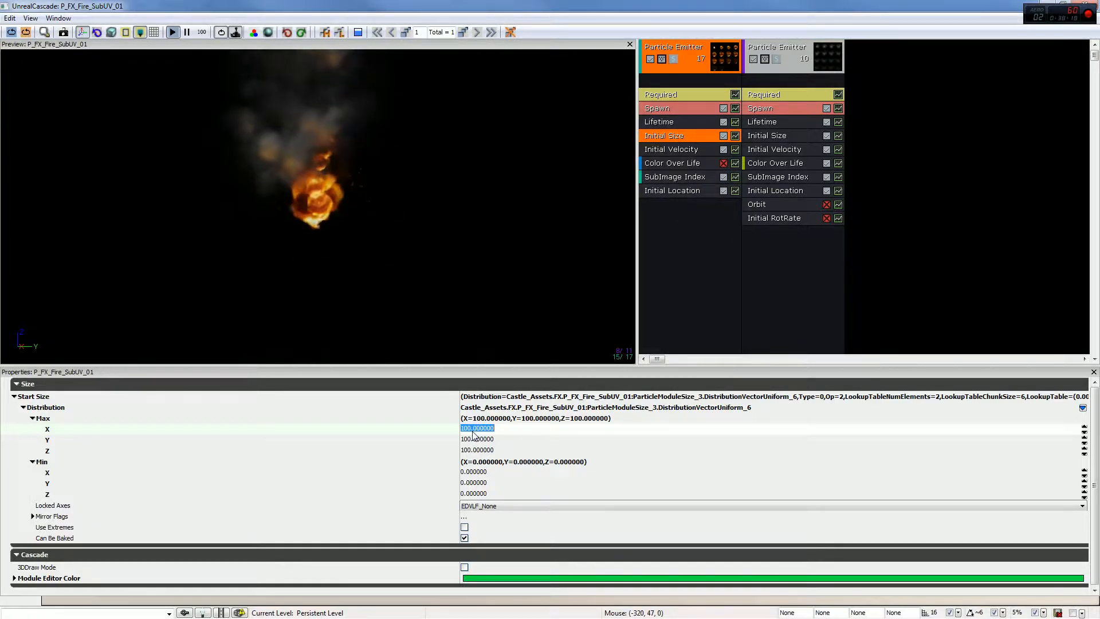
pyautogui.write('50')
pyautogui.press('Tab')
pyautogui.write('50')
pyautogui.press('Tab')
pyautogui.write('50')
pyautogui.press('Return')
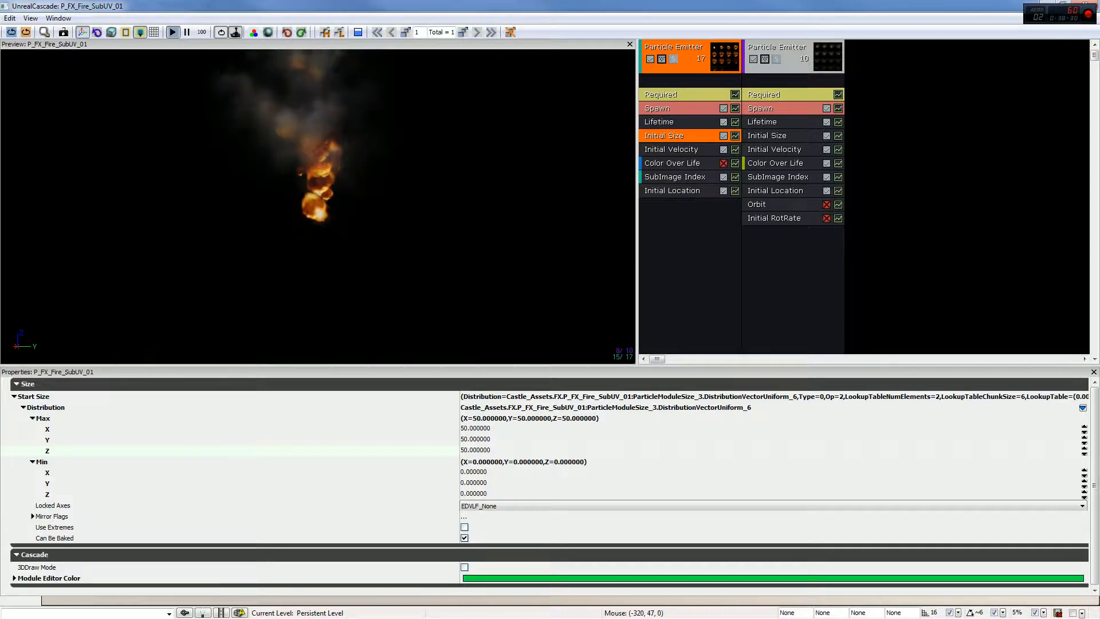
# Set the Initial Size maximum to 0 on X and 1000 on Y
pyautogui.click(469, 429)
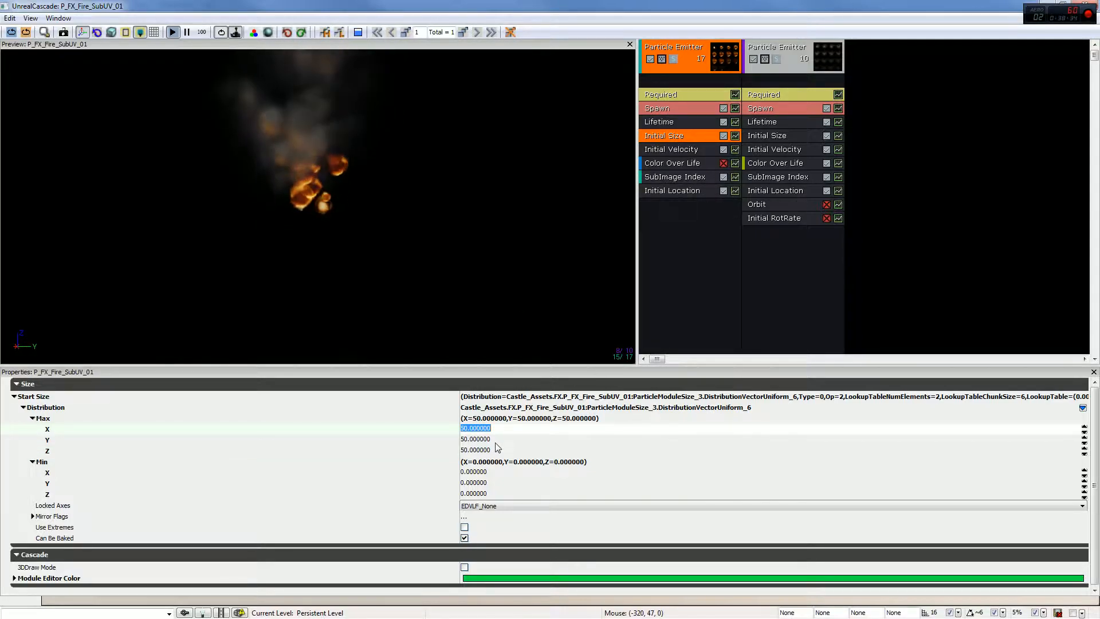
pyautogui.write('0')
pyautogui.press('Tab')
pyautogui.write('100')
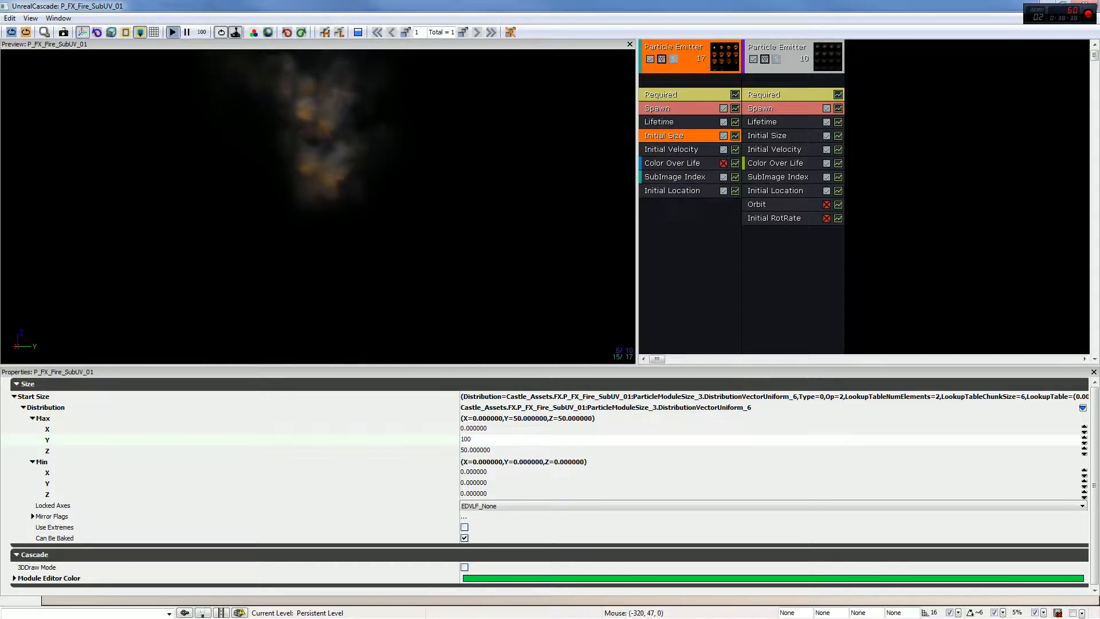
pyautogui.press('Return')
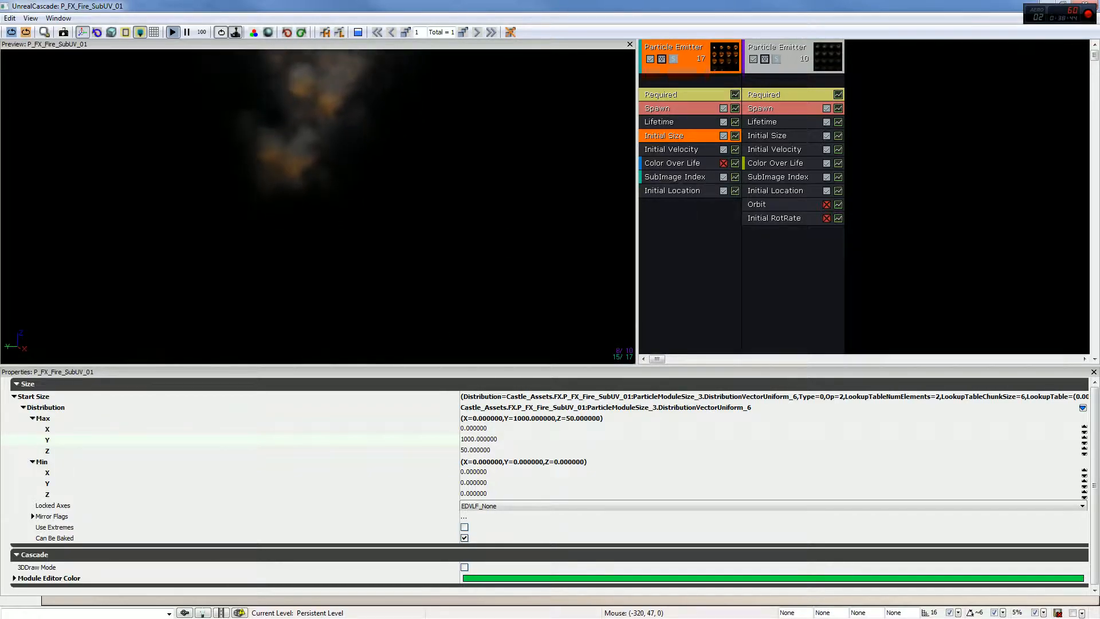
# Set the Initial Size maximum X to 1 and check the fire from another angle in the preview
pyautogui.click(468, 429)
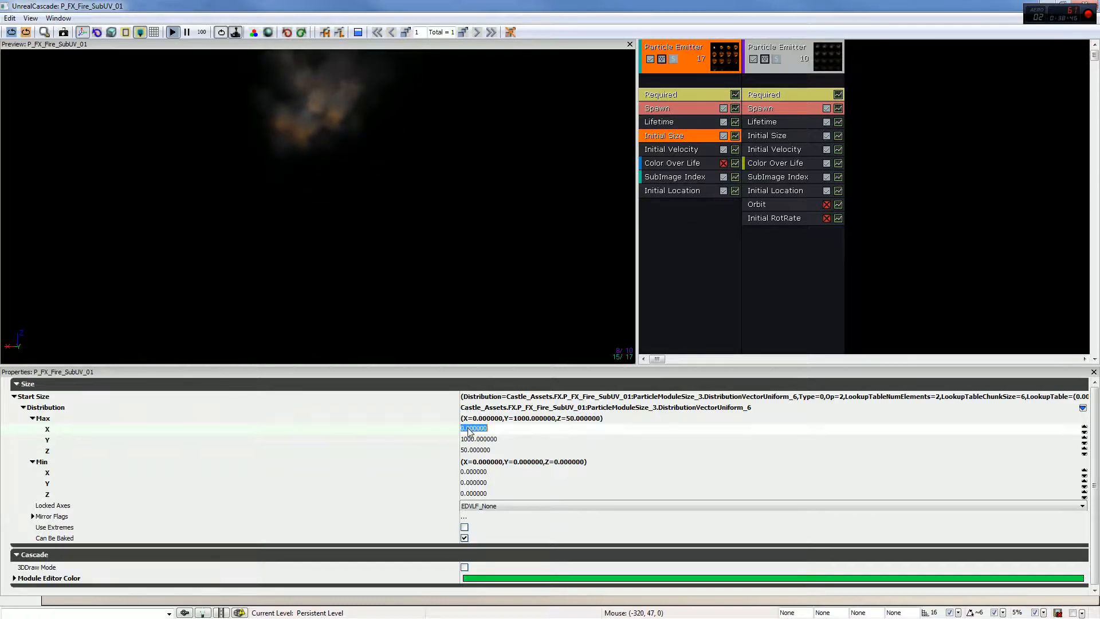
pyautogui.press('Return')
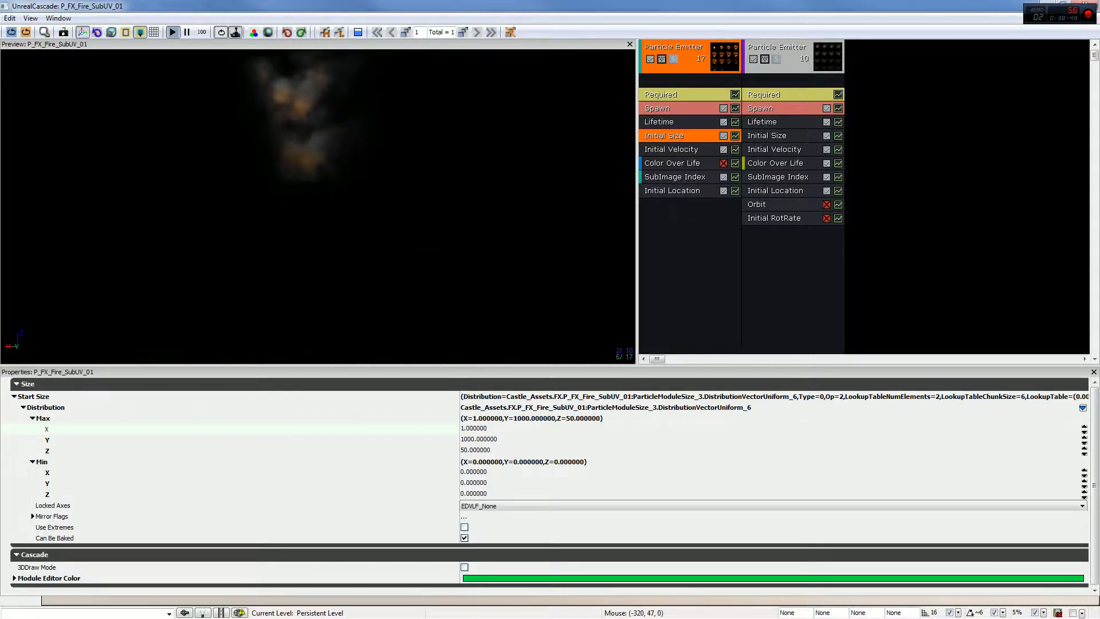
pyautogui.moveTo(317, 206); pyautogui.dragTo(432, 207)
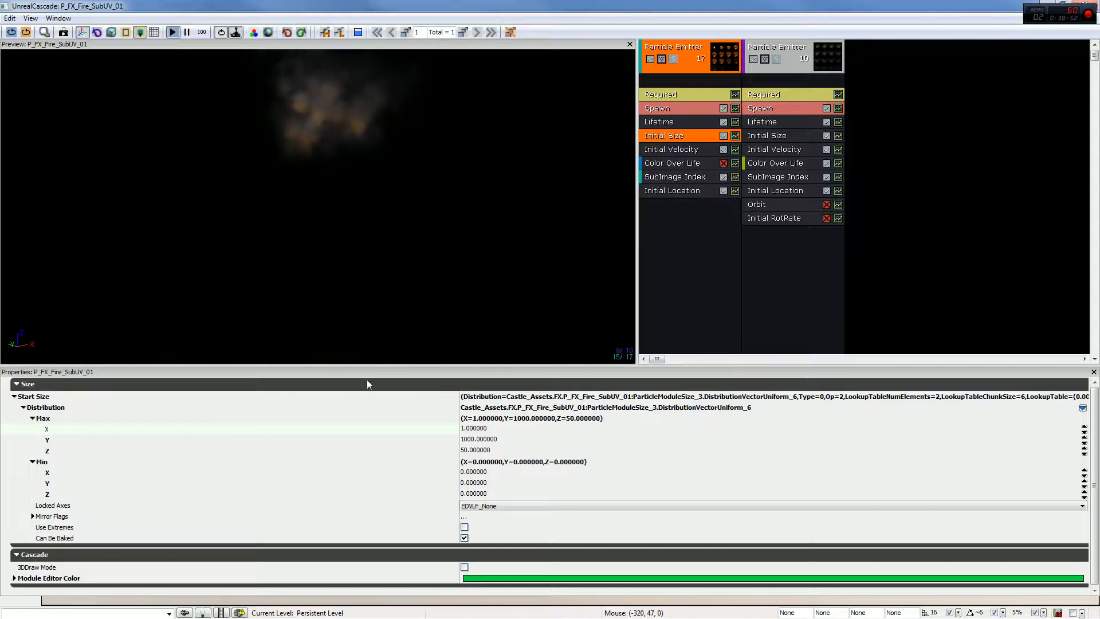
# Set the Initial Size maximum X to 50 and check the fire in the preview
pyautogui.click(487, 429)
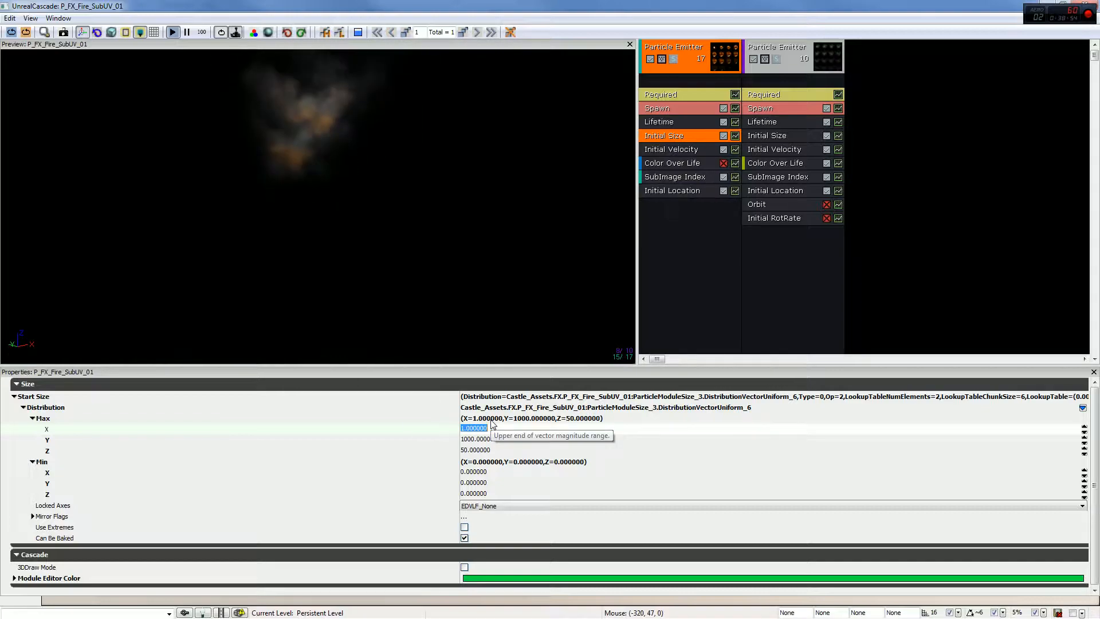
pyautogui.click(437, 242)
pyautogui.moveTo(493, 297); pyautogui.dragTo(497, 296)
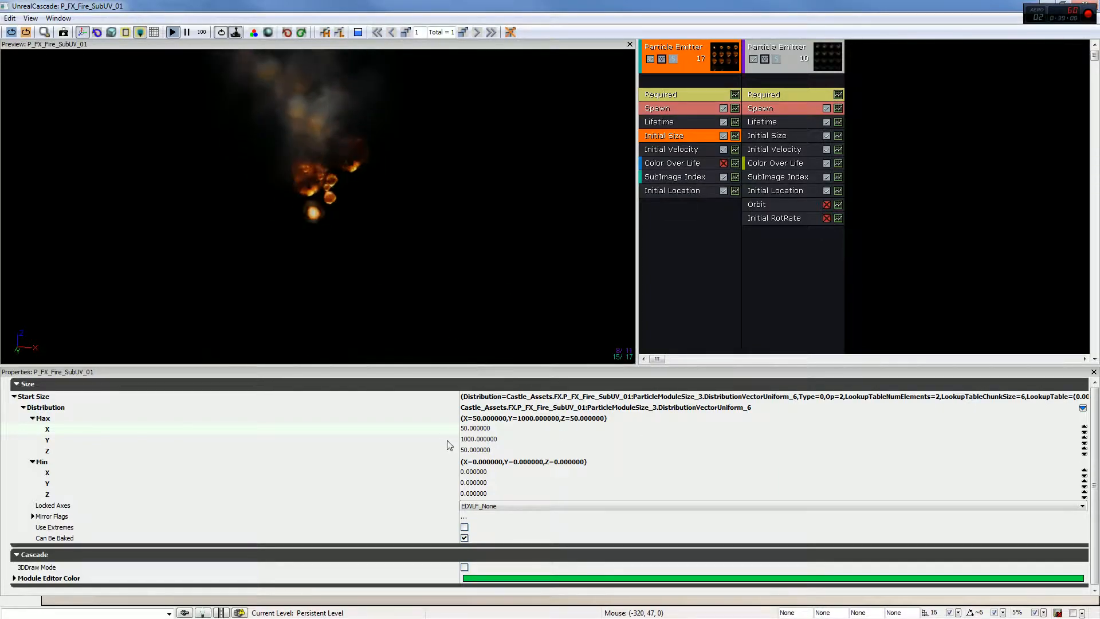
# Set the Initial Size minimum Y to 1000 and inspect the fire from above and from the side
pyautogui.click(469, 441)
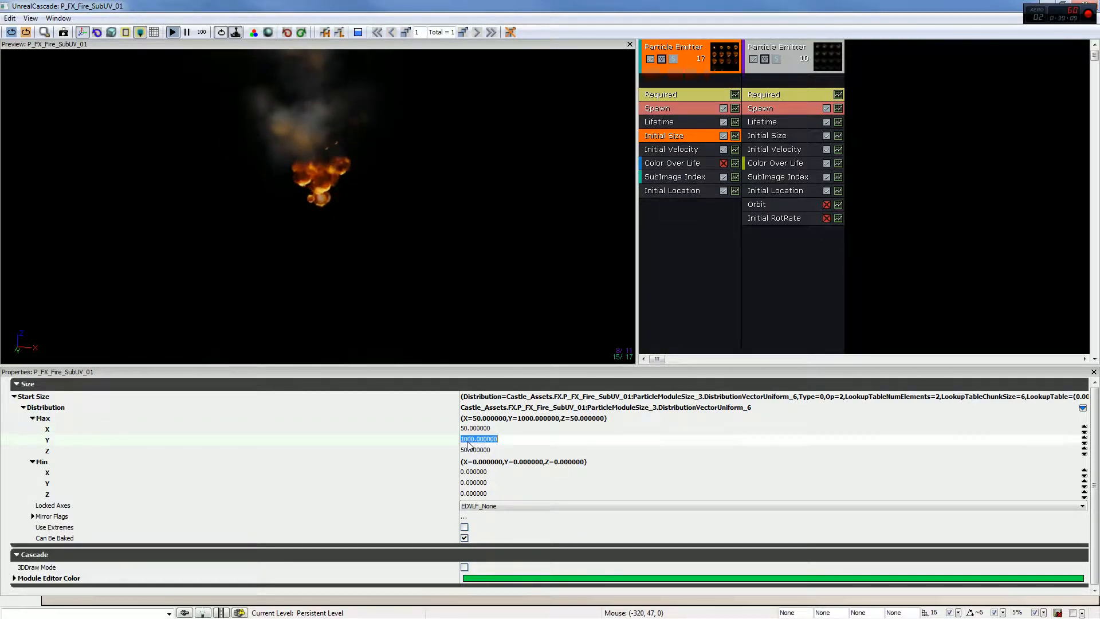
pyautogui.click(476, 484)
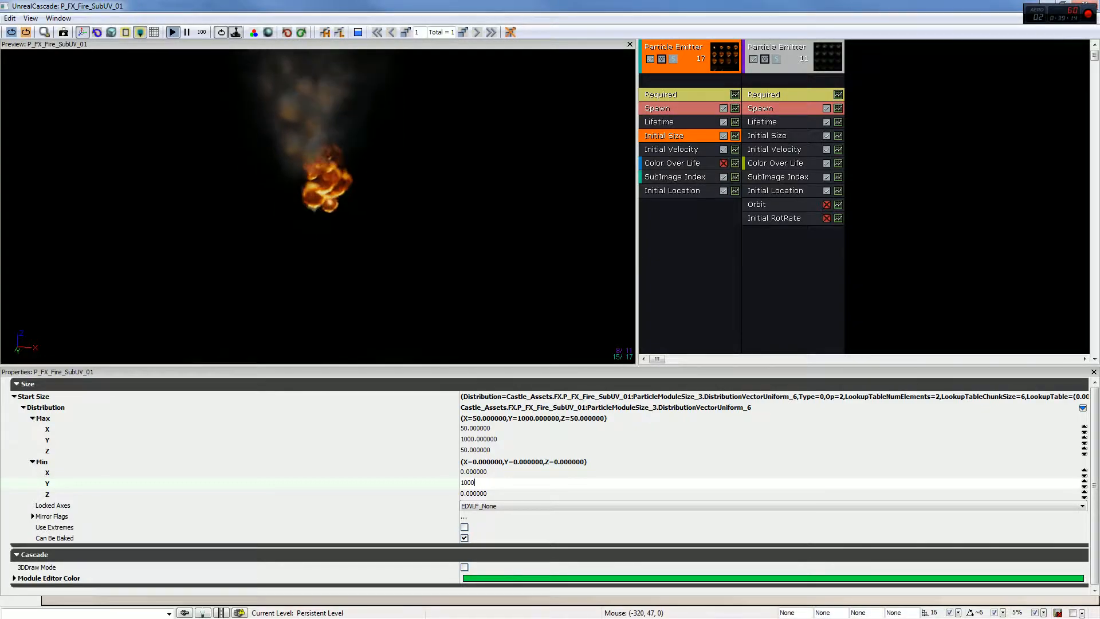
pyautogui.press('Return')
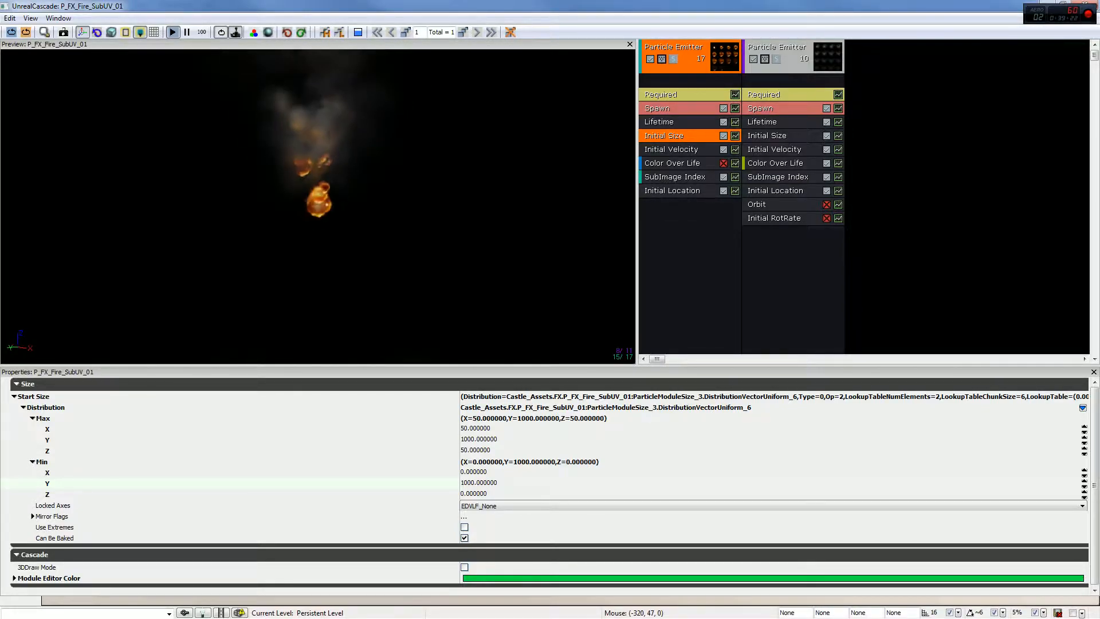
pyautogui.moveTo(321, 194); pyautogui.dragTo(287, 279)
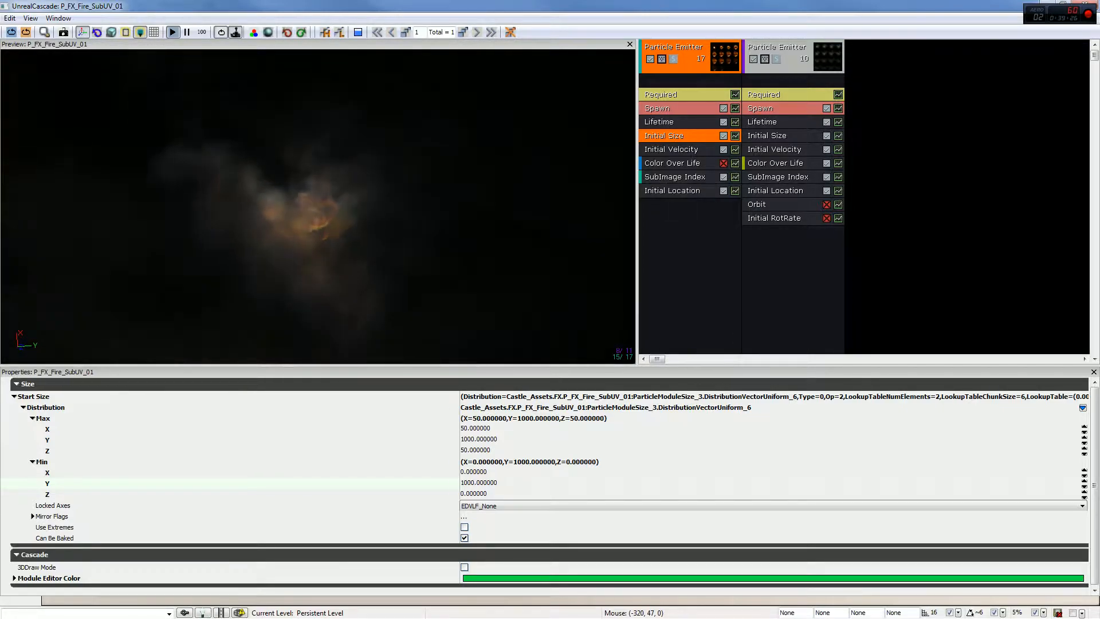
pyautogui.click(472, 441)
pyautogui.moveTo(321, 229); pyautogui.dragTo(189, 145)
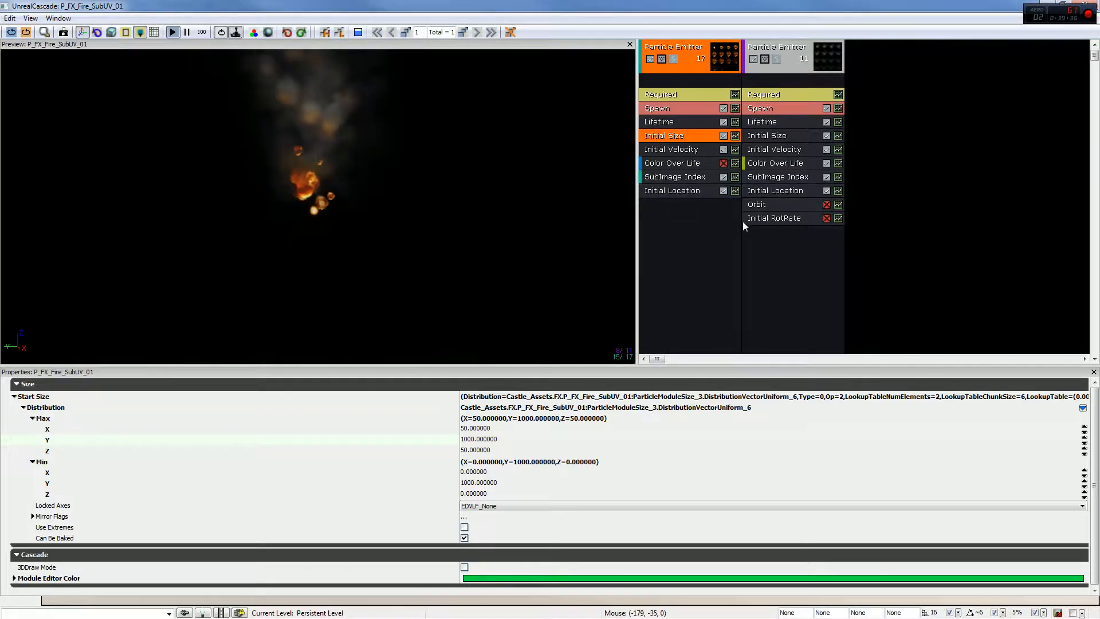
# Show the first emitter's Initial Velocity properties
pyautogui.click(691, 148)
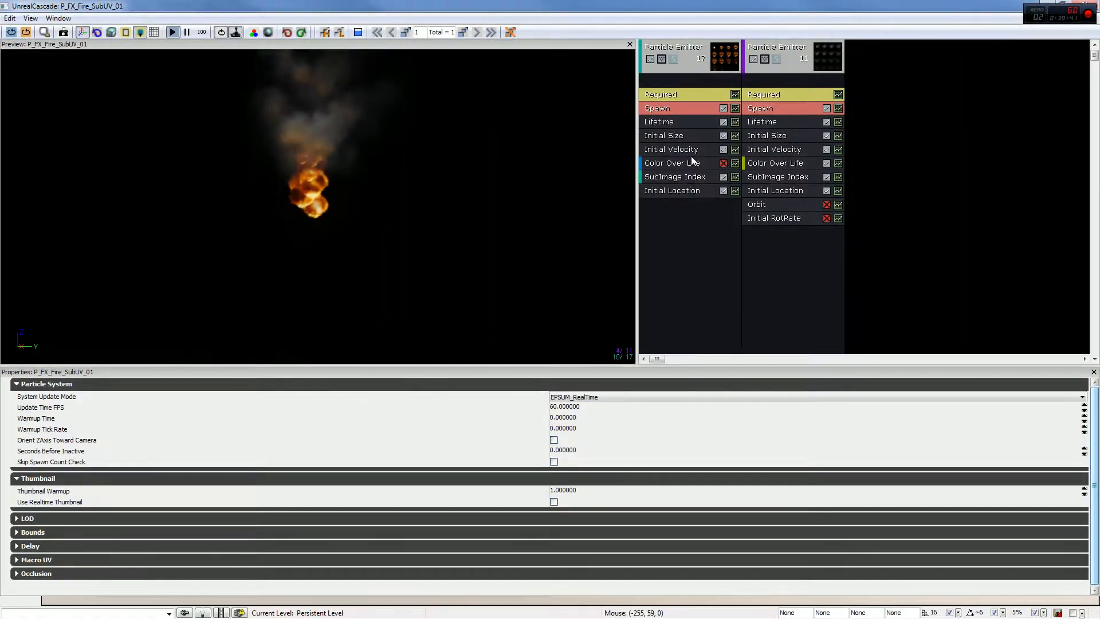
pyautogui.click(687, 147)
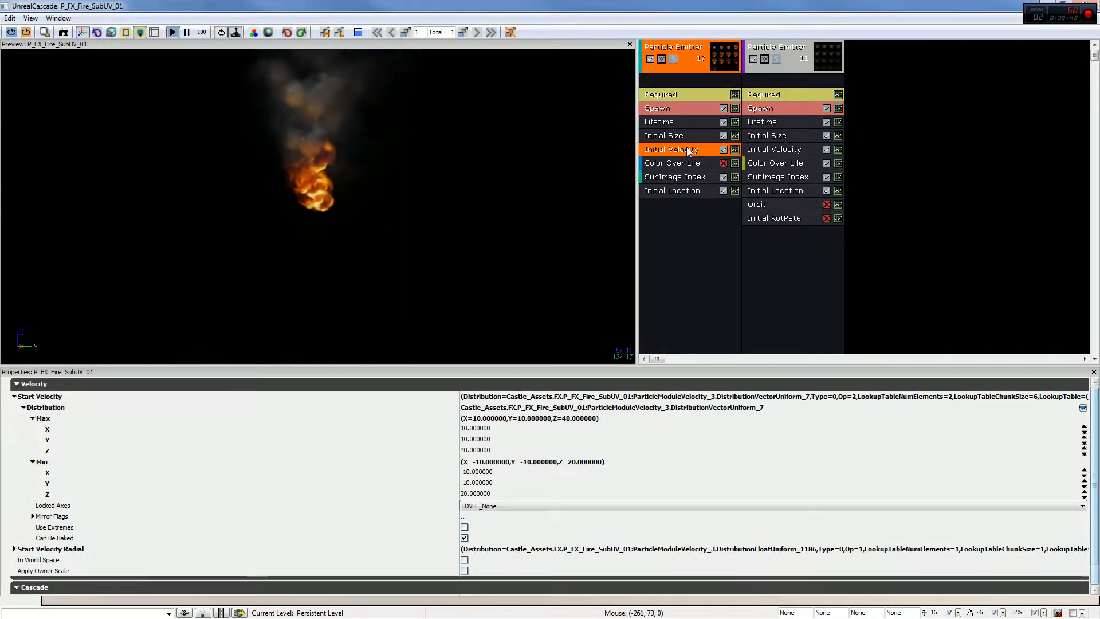
# Set the first emitter's Initial Velocity maximum Y to 100 and check the fire from another angle in the preview
pyautogui.click(484, 440)
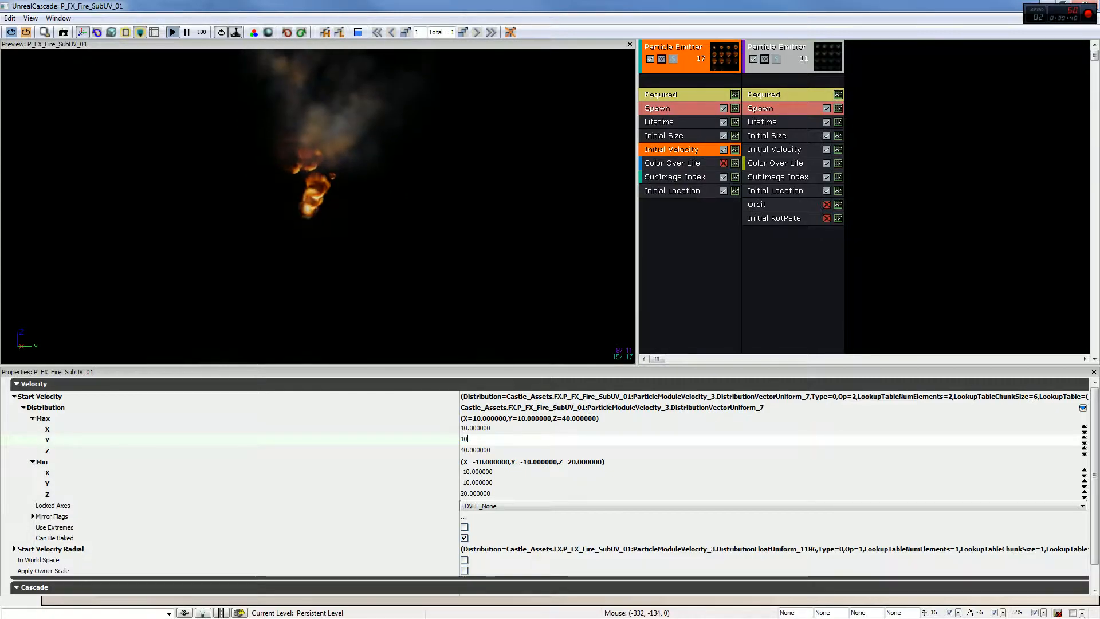
pyautogui.write('100')
pyautogui.press('Return')
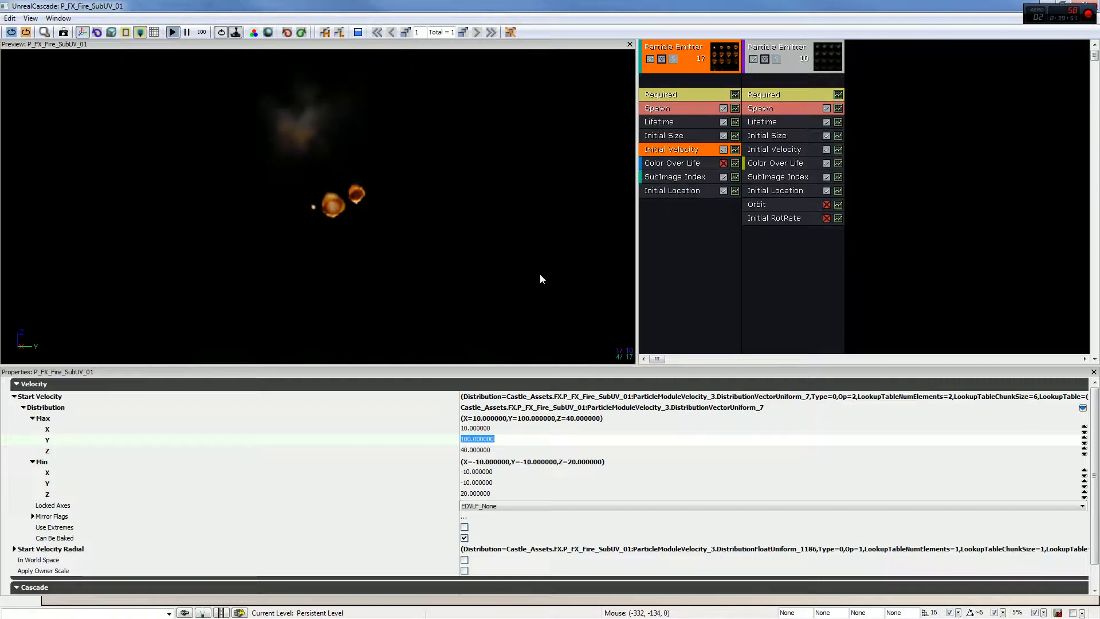
pyautogui.moveTo(537, 153); pyautogui.dragTo(378, 153)
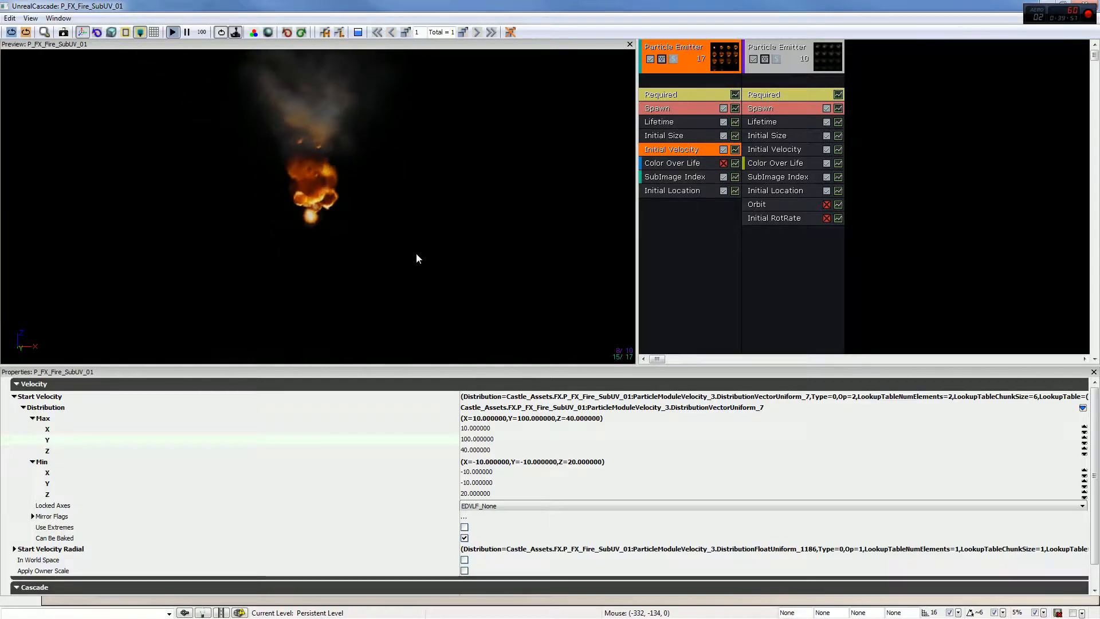
# Set the Initial Velocity maximum Y to 20 and rotate the preview to inspect the fire's spread
pyautogui.click(493, 439)
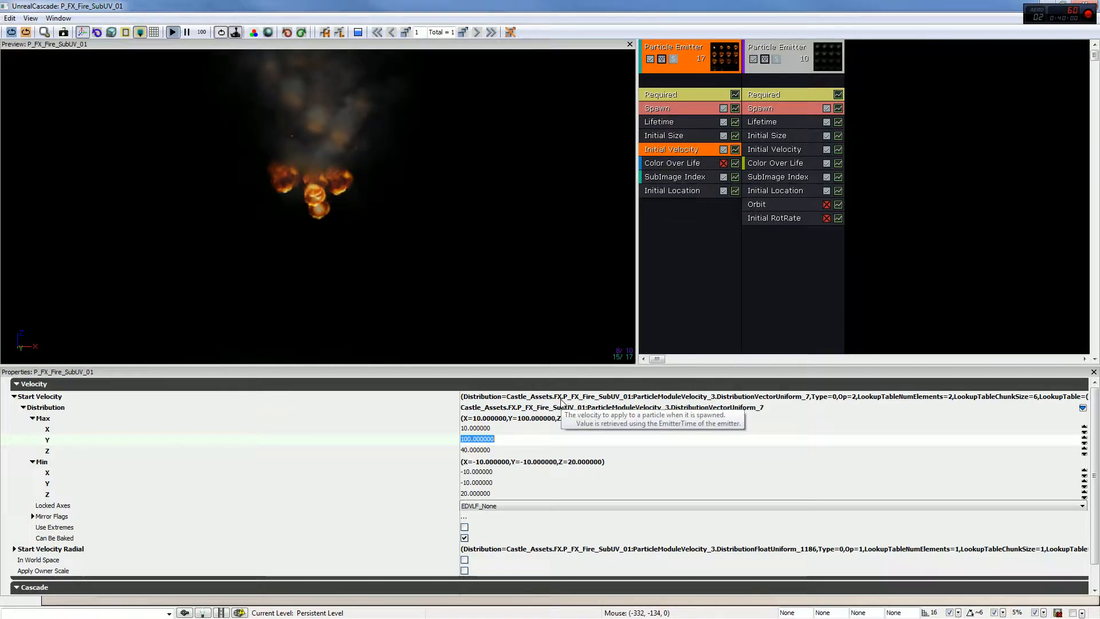
pyautogui.write('20')
pyautogui.press('Return')
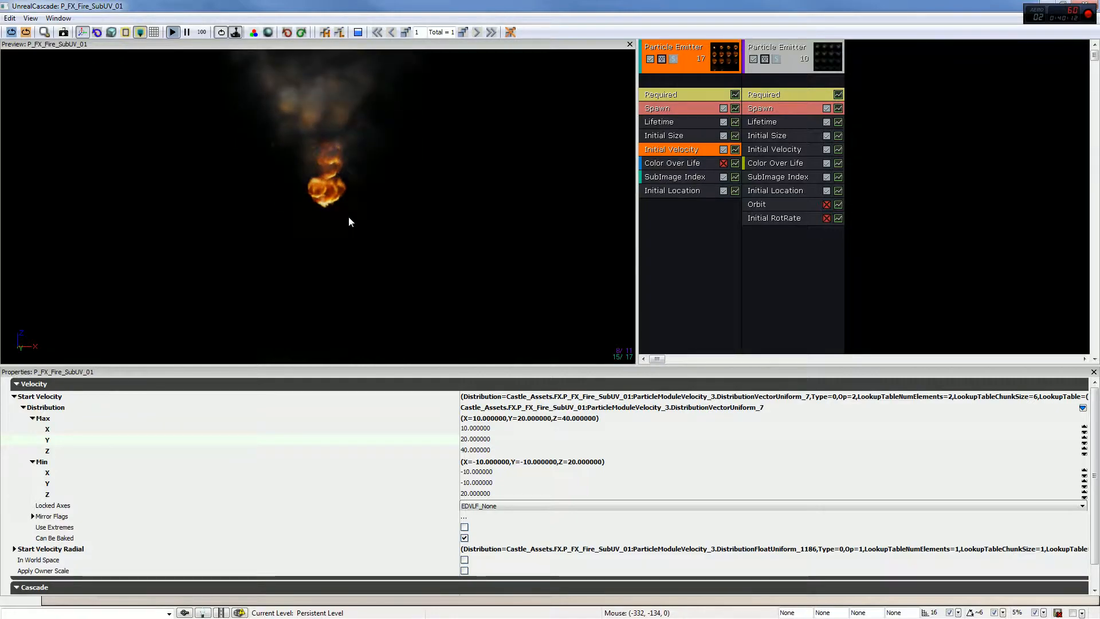
pyautogui.moveTo(320, 239); pyautogui.dragTo(455, 239)
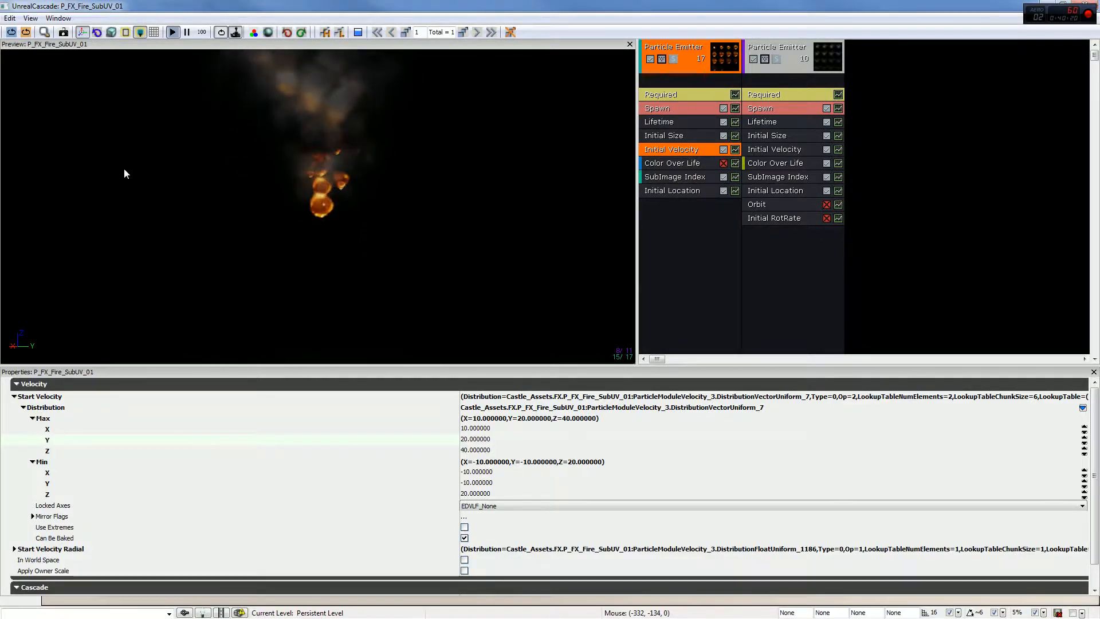
# Set the Initial Velocity maximum Y to 50 and inspect the fire's sideways motion from several angles in the preview
pyautogui.click(473, 439)
pyautogui.write('50')
pyautogui.press('Return')
pyautogui.click(469, 293)
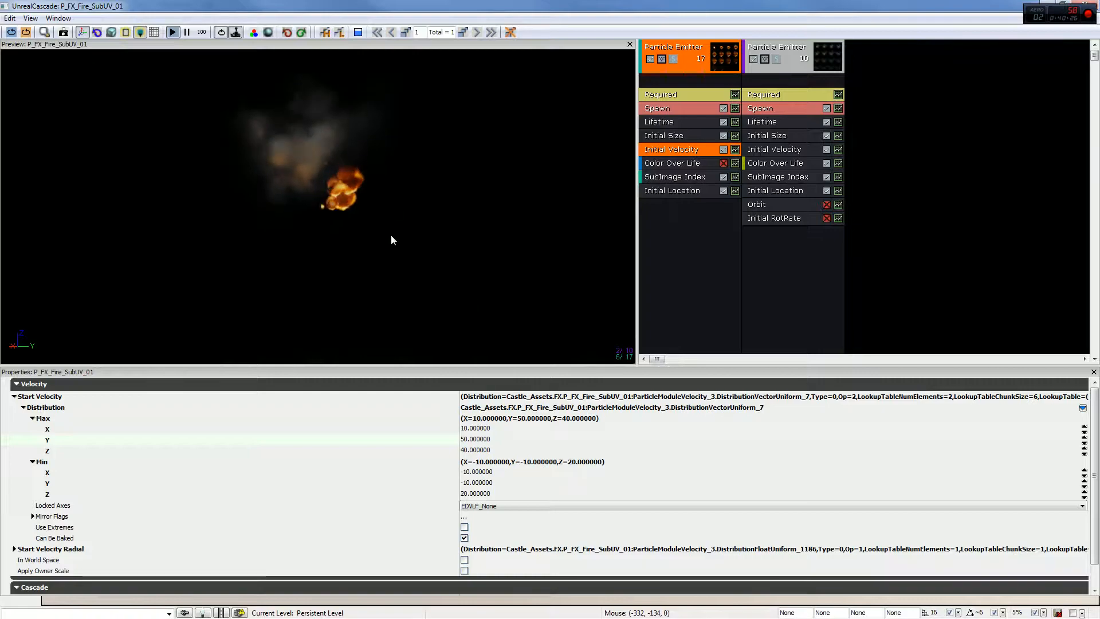
pyautogui.moveTo(395, 191); pyautogui.dragTo(275, 191)
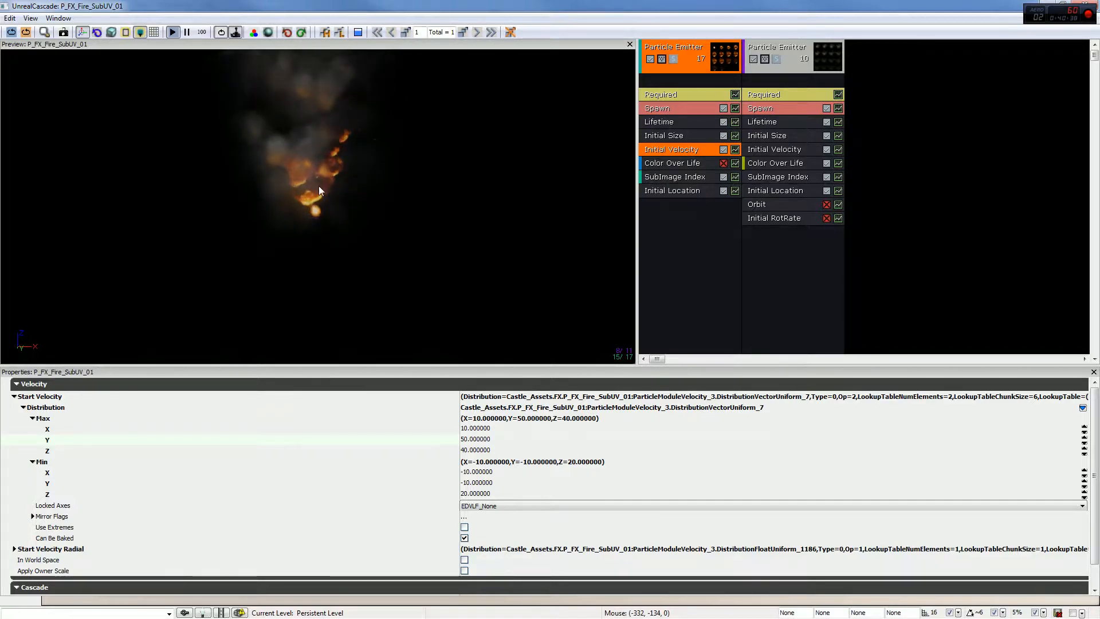
pyautogui.moveTo(277, 222); pyautogui.dragTo(326, 313)
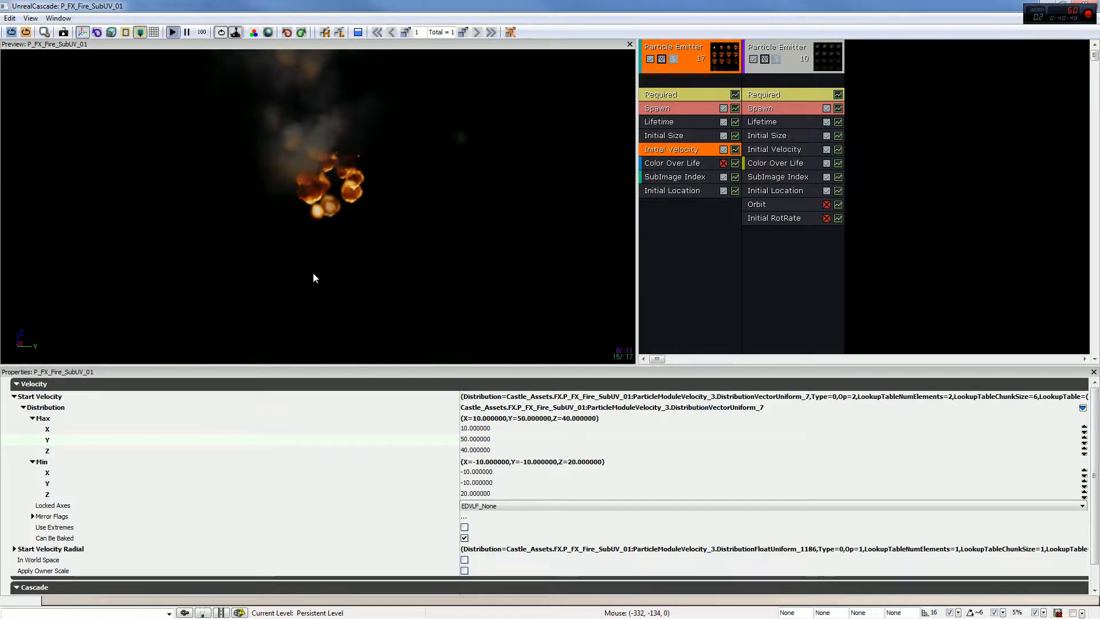
pyautogui.moveTo(141, 305); pyautogui.dragTo(160, 251)
pyautogui.moveTo(341, 259); pyautogui.dragTo(378, 242)
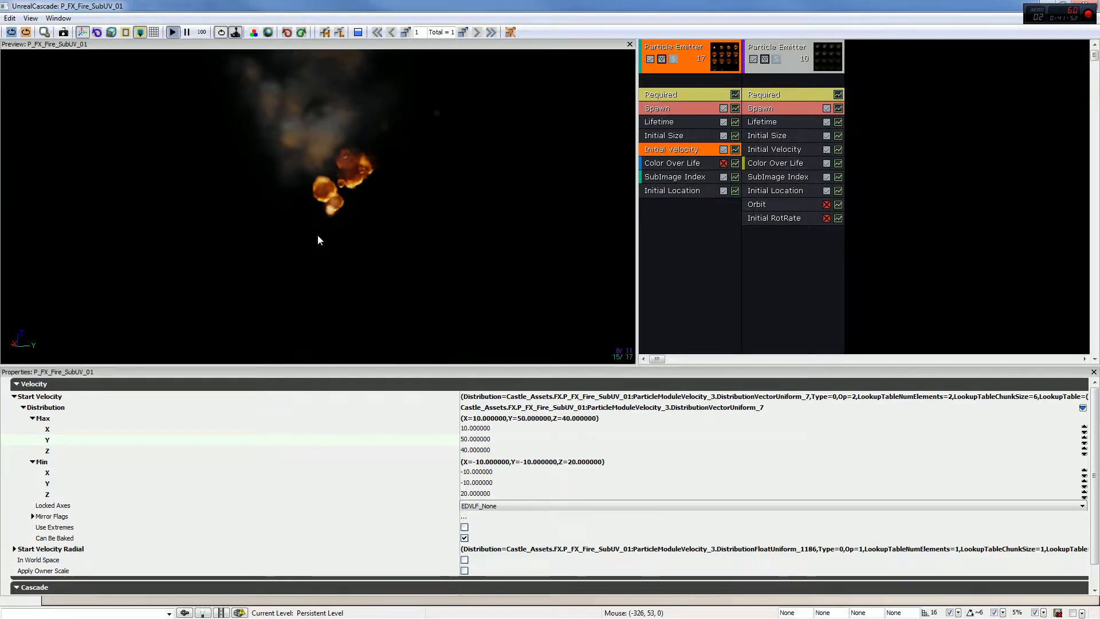
# Examine the module categories available for the first emitter, including the Size and Velocity modules, without adding any
pyautogui.rightClick(681, 240)
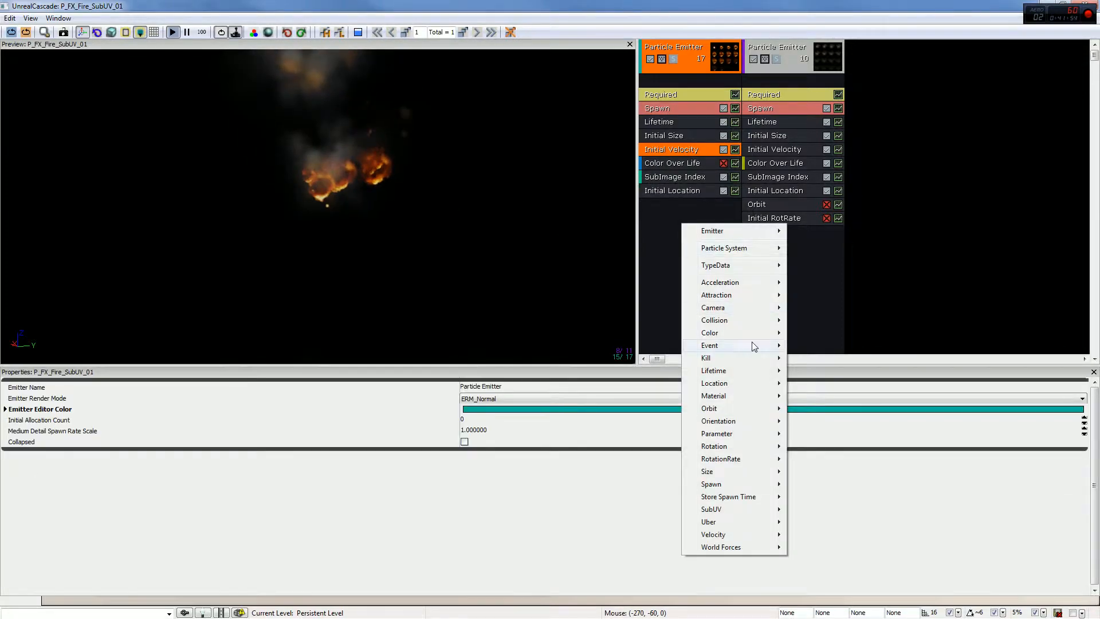
pyautogui.moveTo(755, 288)
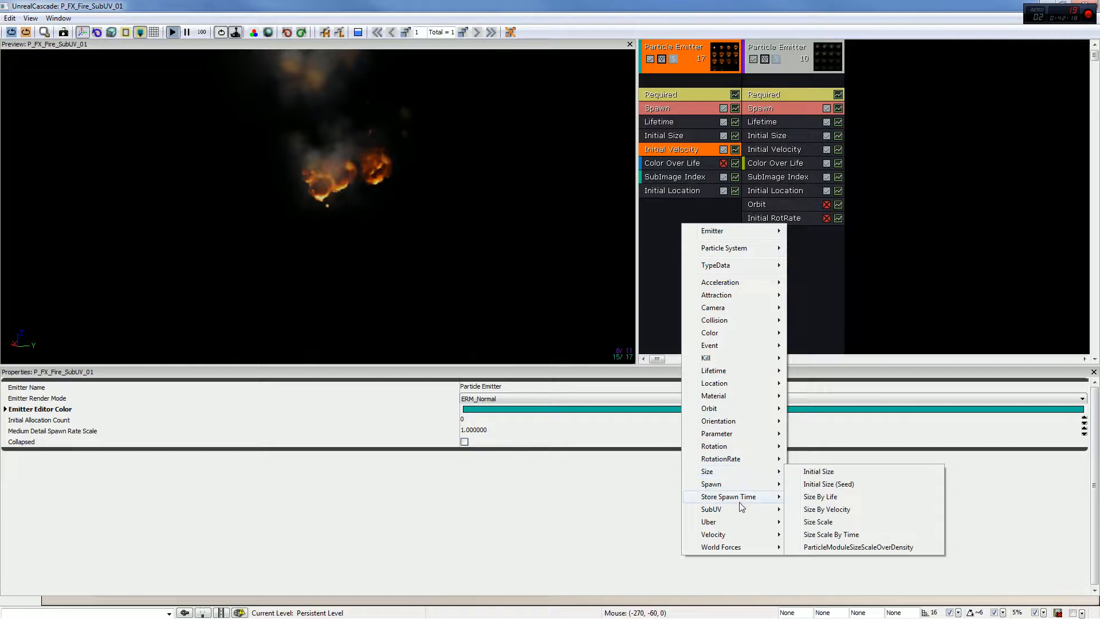
pyautogui.moveTo(731, 534)
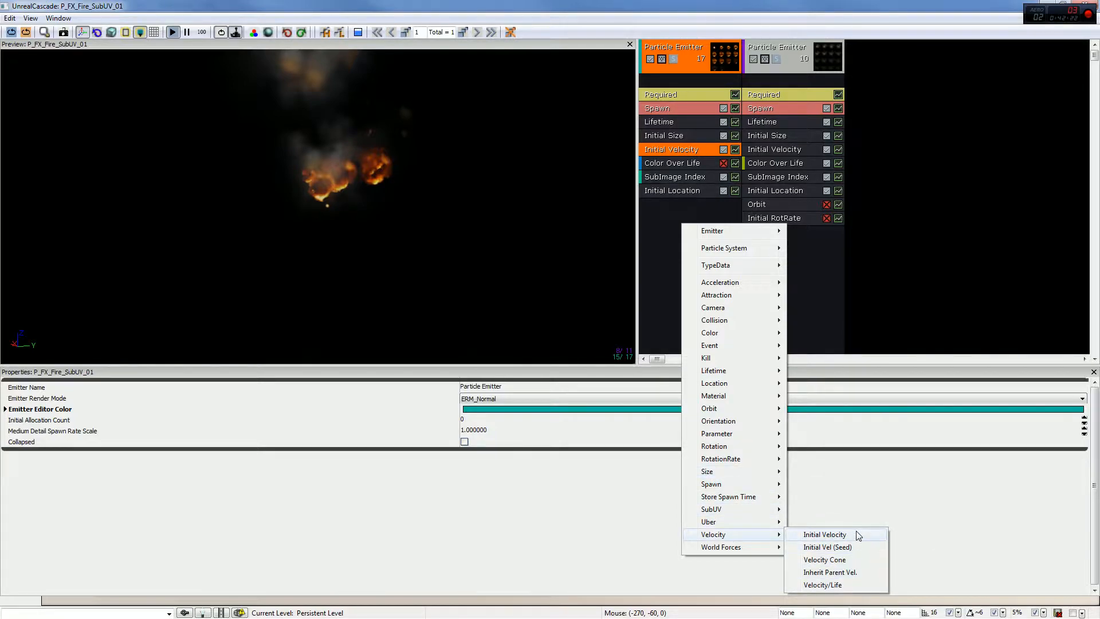
pyautogui.click(654, 255)
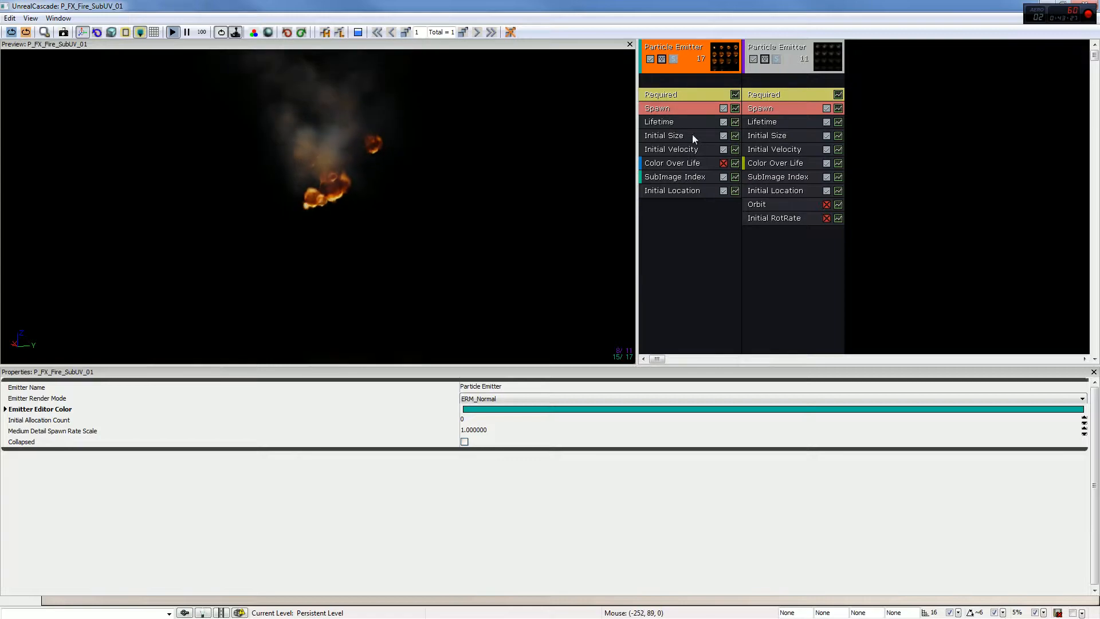
# Close the particle editor and reopen P_FX_Fire_SubUV_01 from the Content Browser
pyautogui.click(1085, 4)
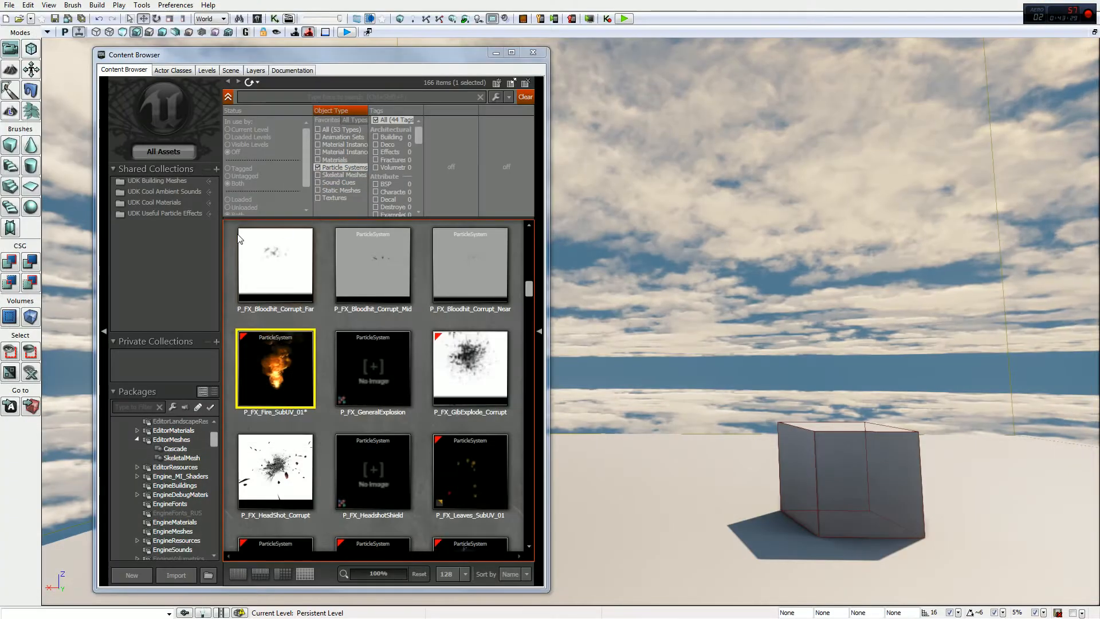
pyautogui.doubleClick(285, 367)
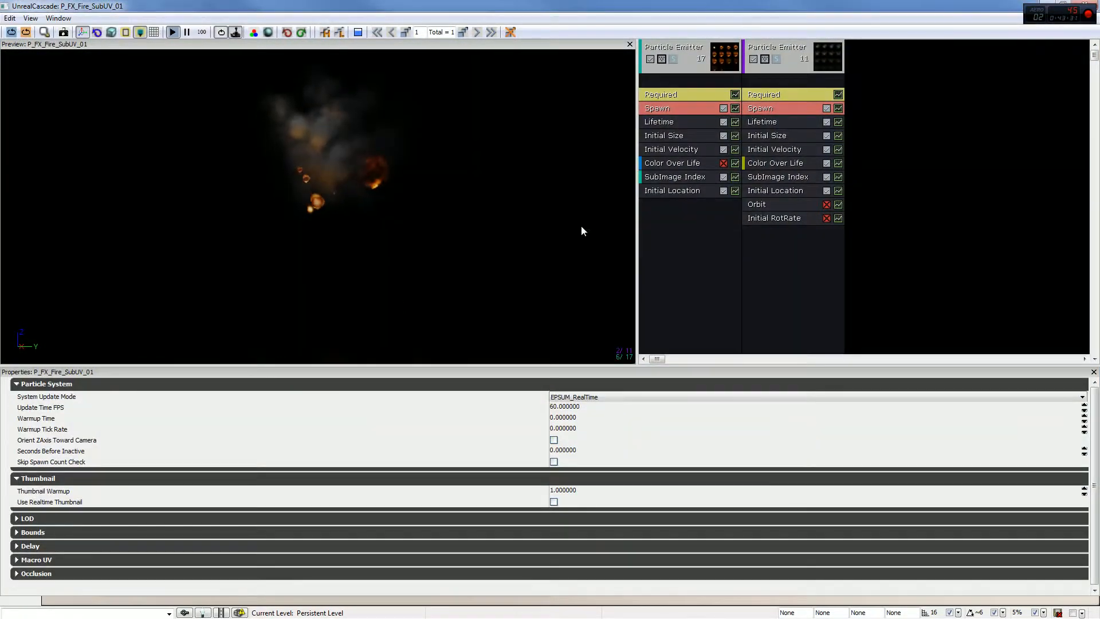
pyautogui.click(9, 19)
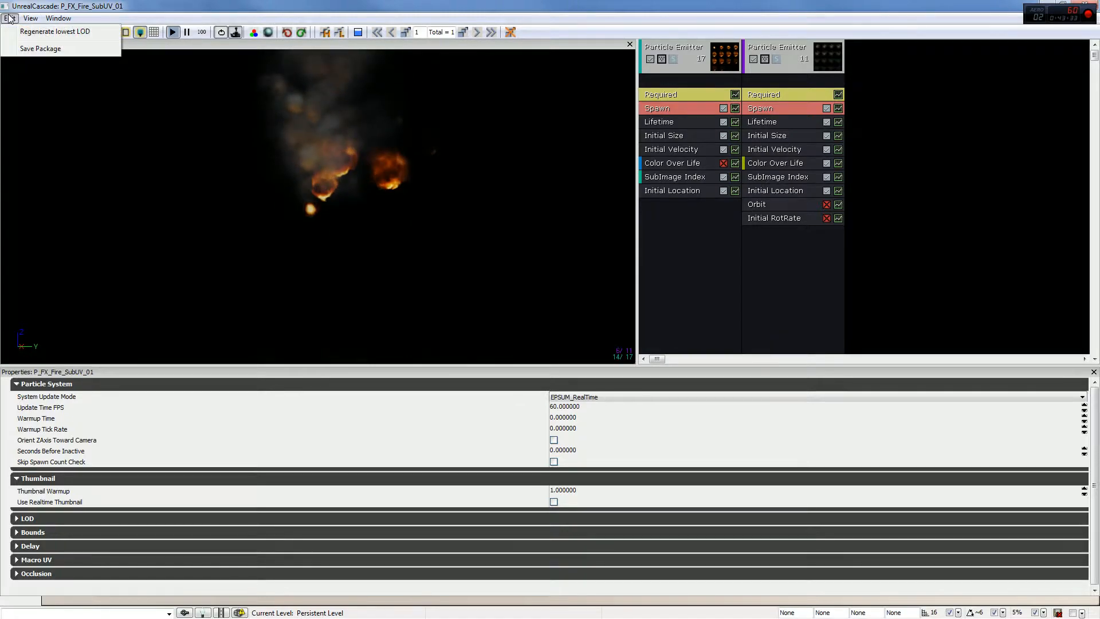
pyautogui.click(505, 5)
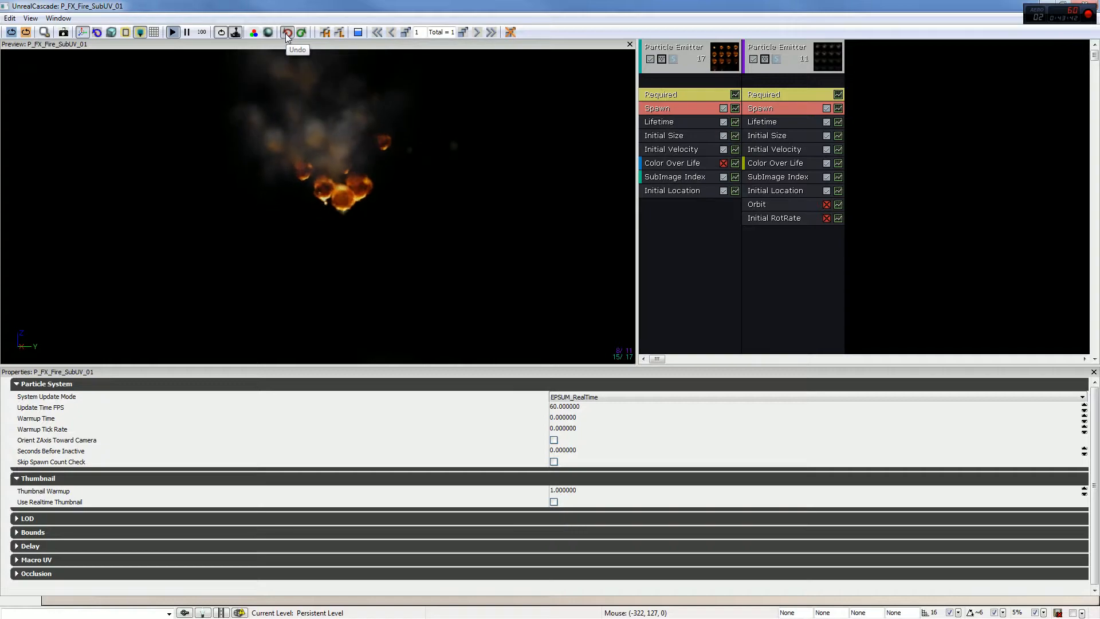
pyautogui.moveTo(748, 6); pyautogui.dragTo(707, 1)
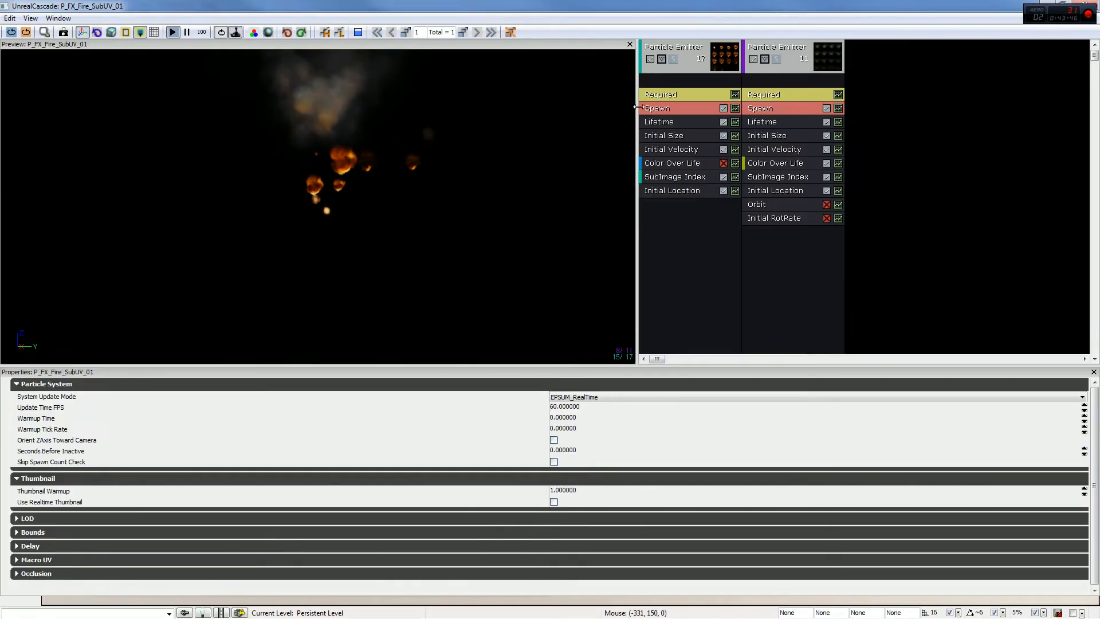
# Show the first emitter's Initial Size properties and disable its Spawn module
pyautogui.click(678, 133)
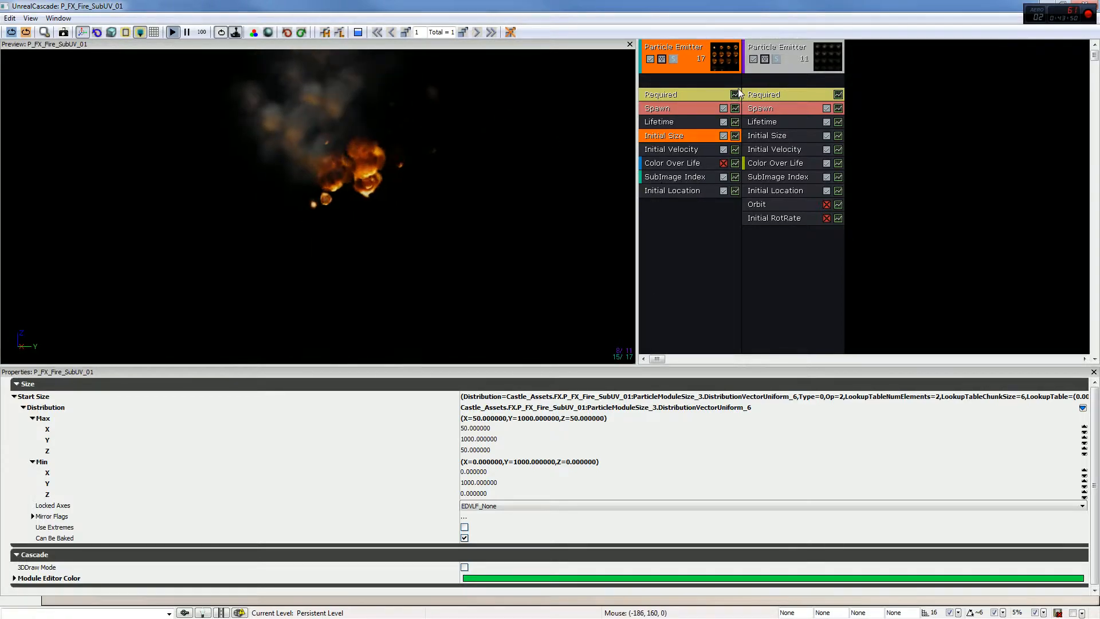
pyautogui.click(724, 108)
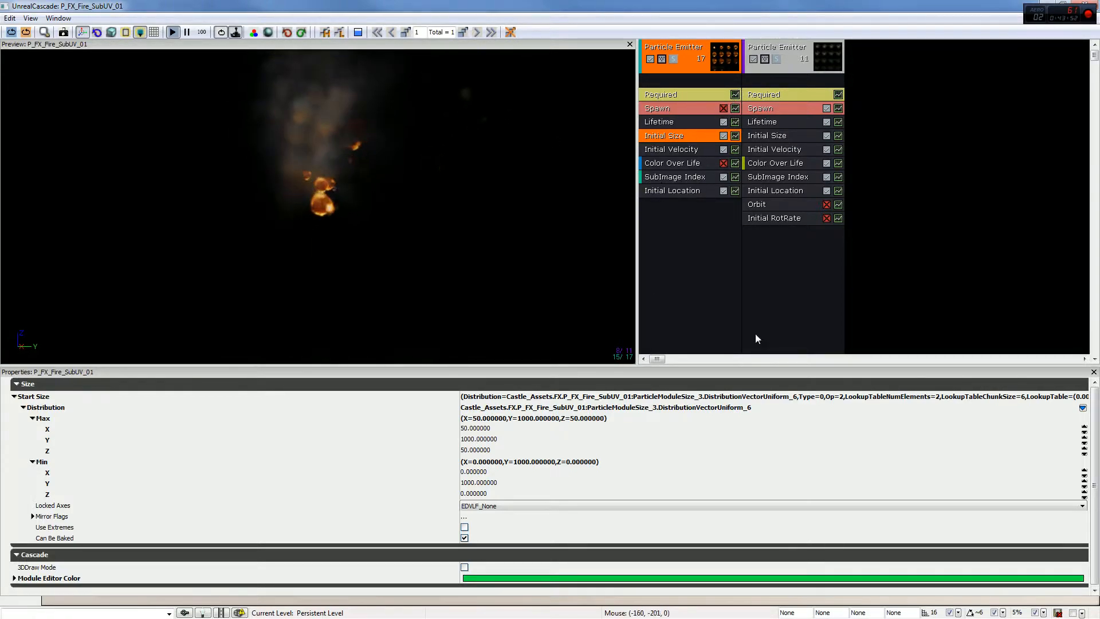
pyautogui.click(720, 120)
# Solo the first emitter briefly to preview its flames, turn that off, and solo the second emitter instead
pyautogui.click(712, 58)
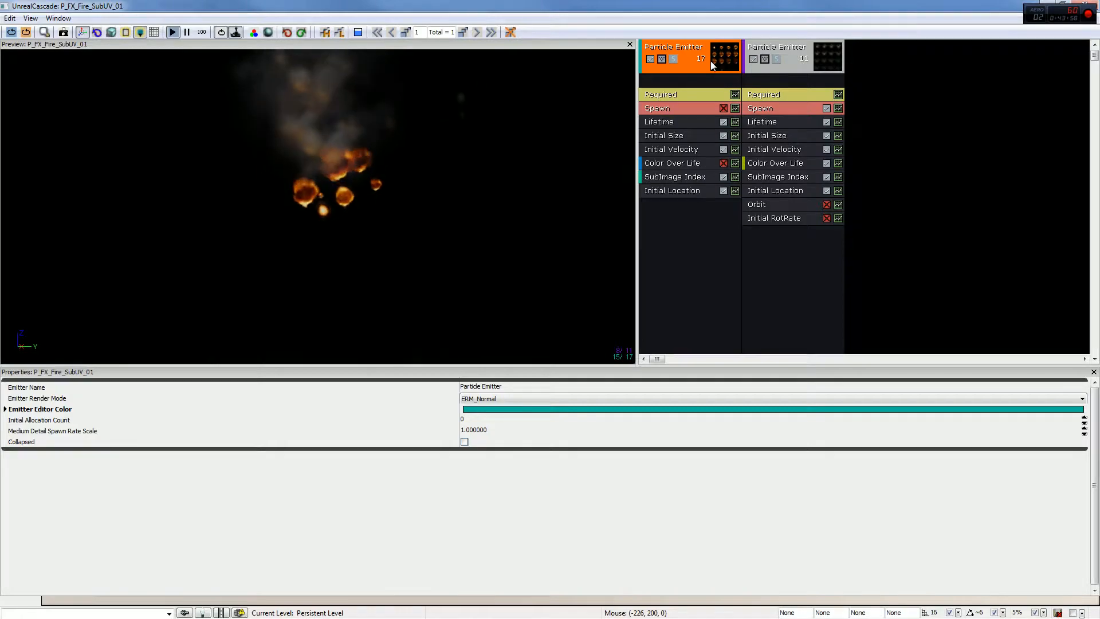
pyautogui.rightClick(707, 55)
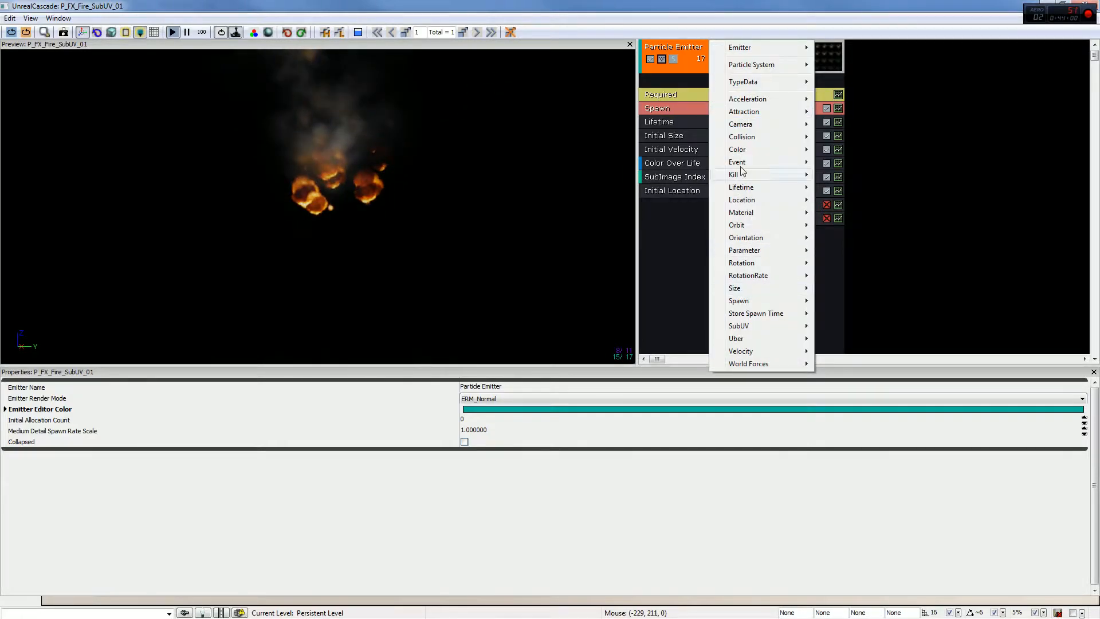
pyautogui.click(674, 59)
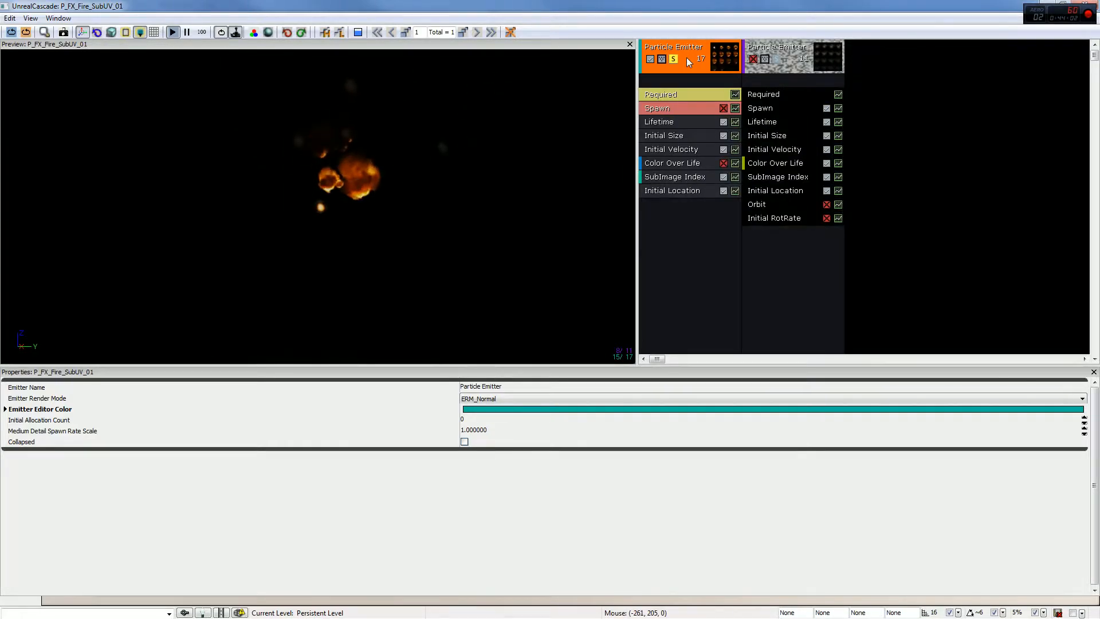
pyautogui.click(674, 59)
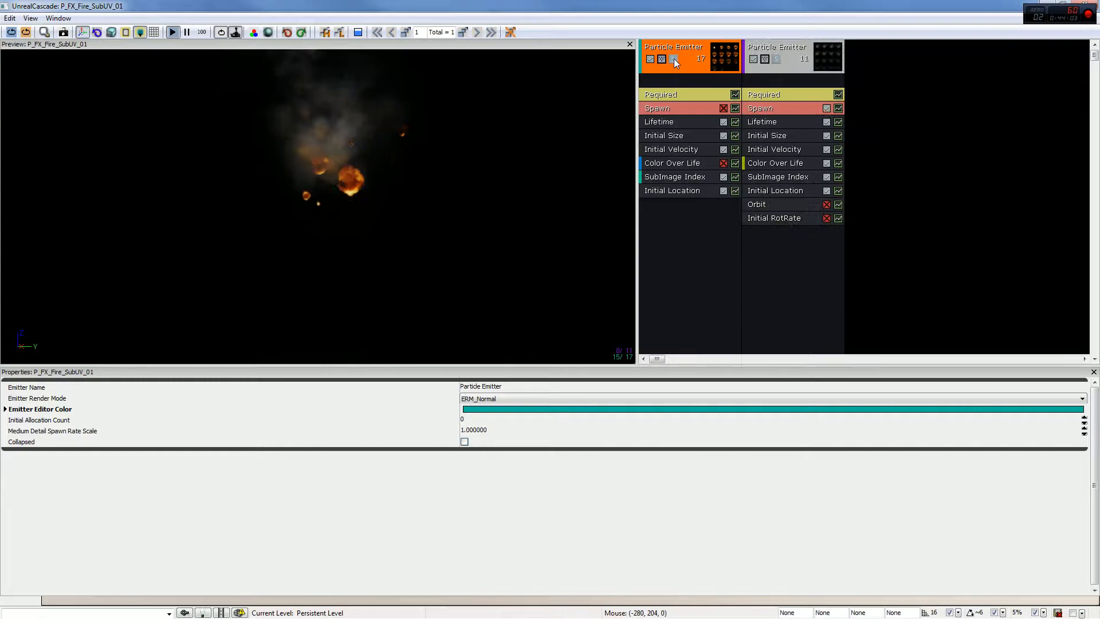
pyautogui.click(778, 58)
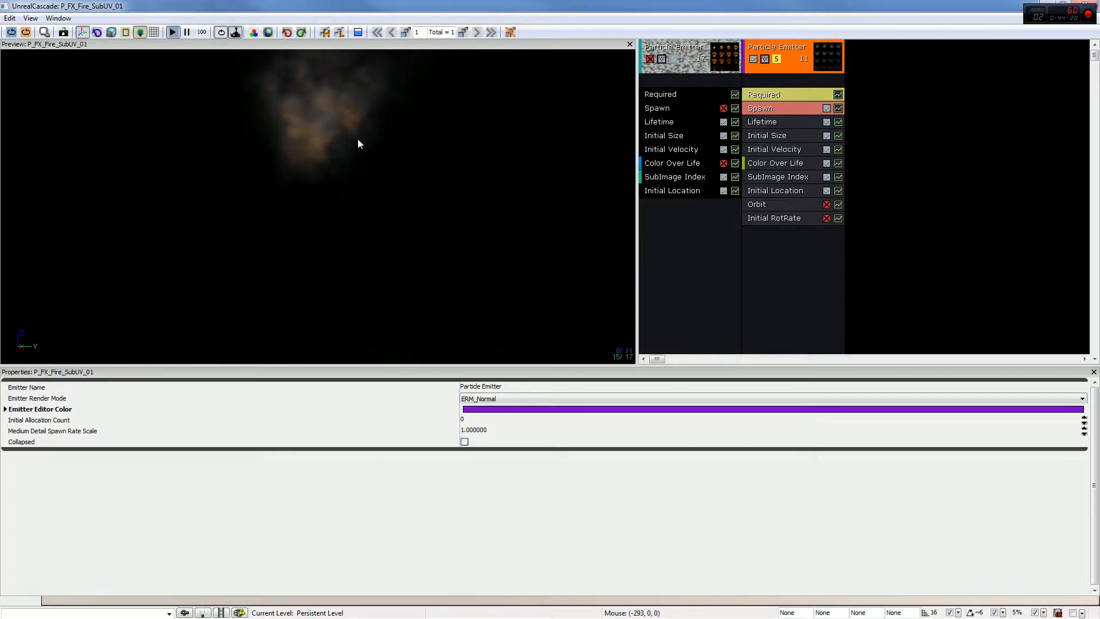
# Add an Initial Rotation module to the second emitter and view its properties and effect on the smoke
pyautogui.rightClick(765, 266)
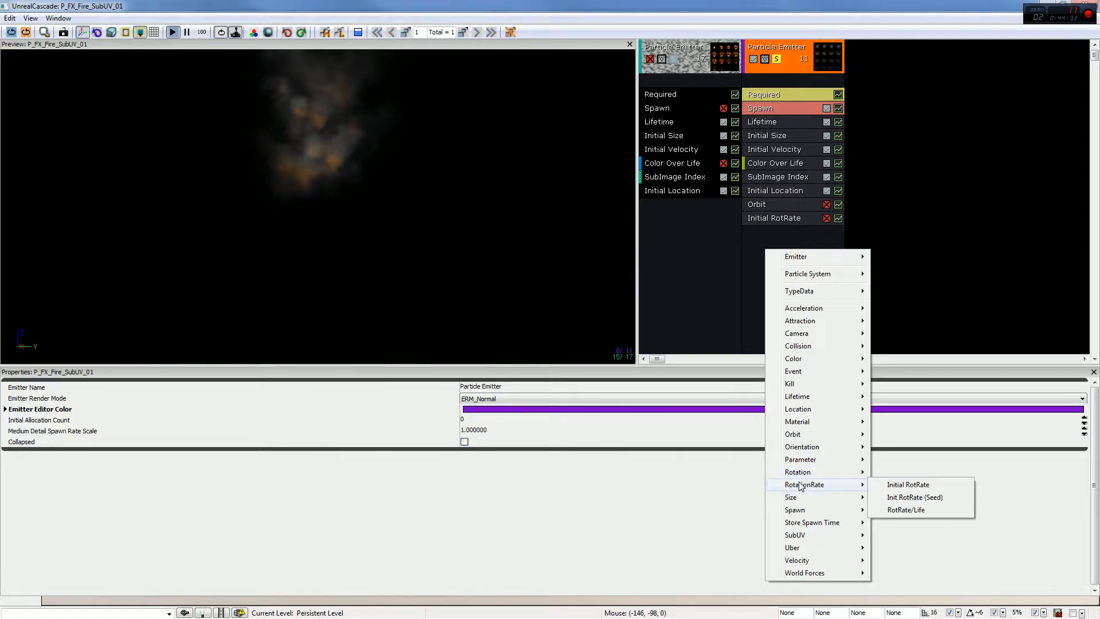
pyautogui.click(721, 251)
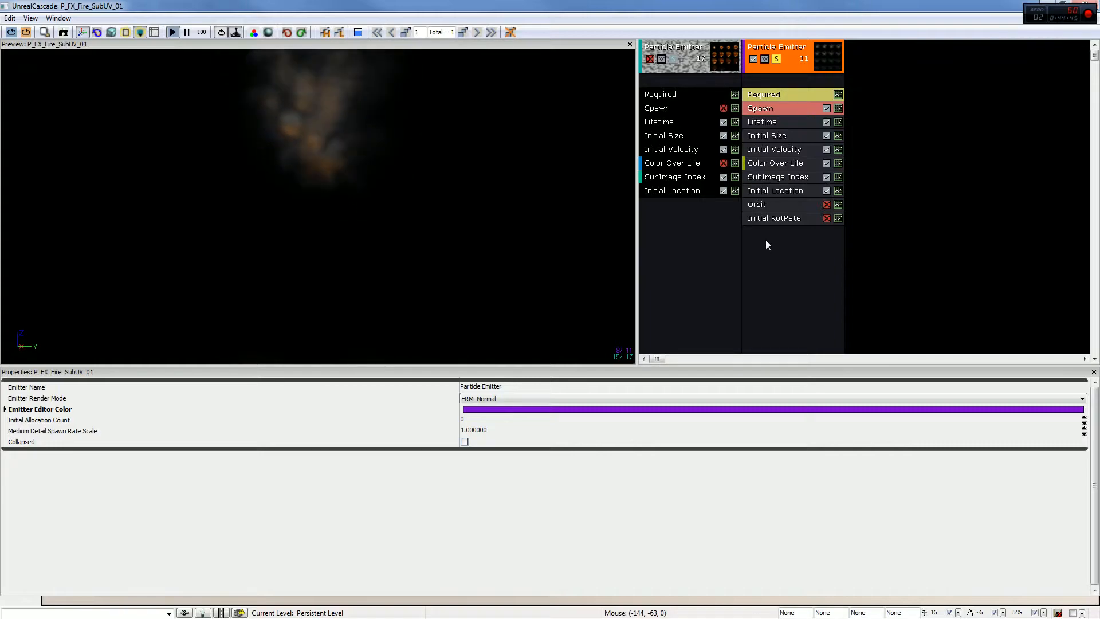
pyautogui.rightClick(798, 239)
pyautogui.moveTo(856, 462)
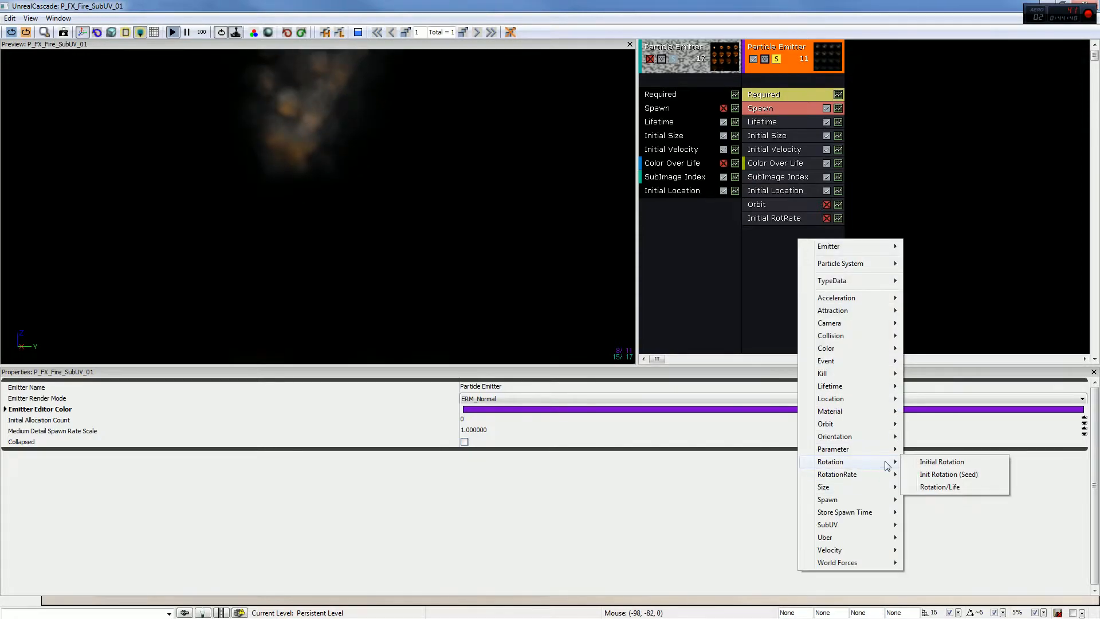
pyautogui.click(933, 460)
pyautogui.click(789, 234)
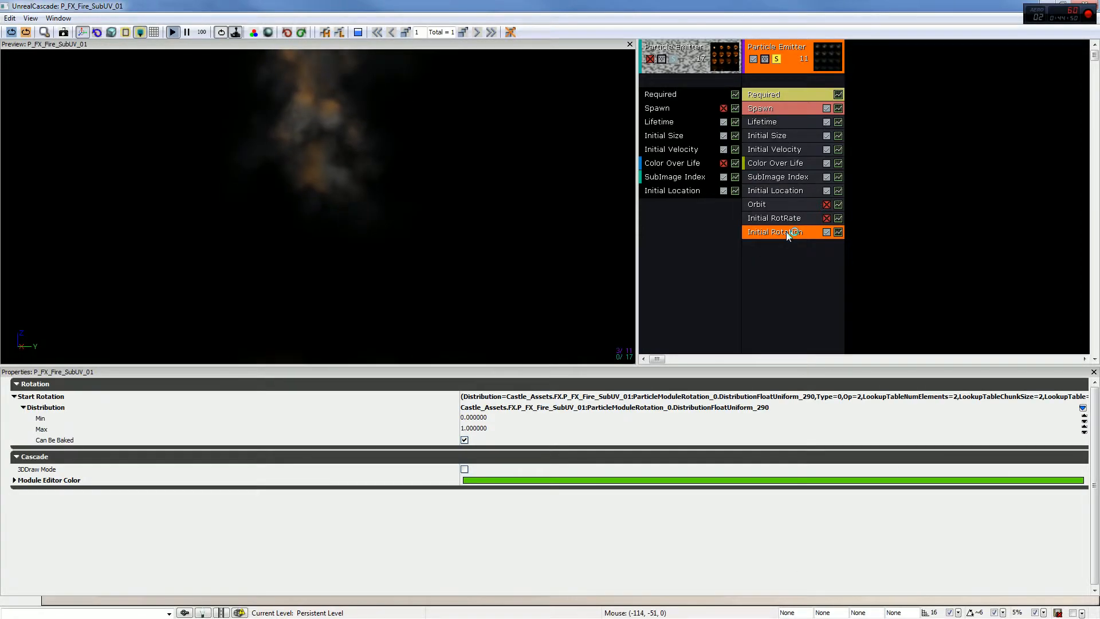
pyautogui.click(744, 288)
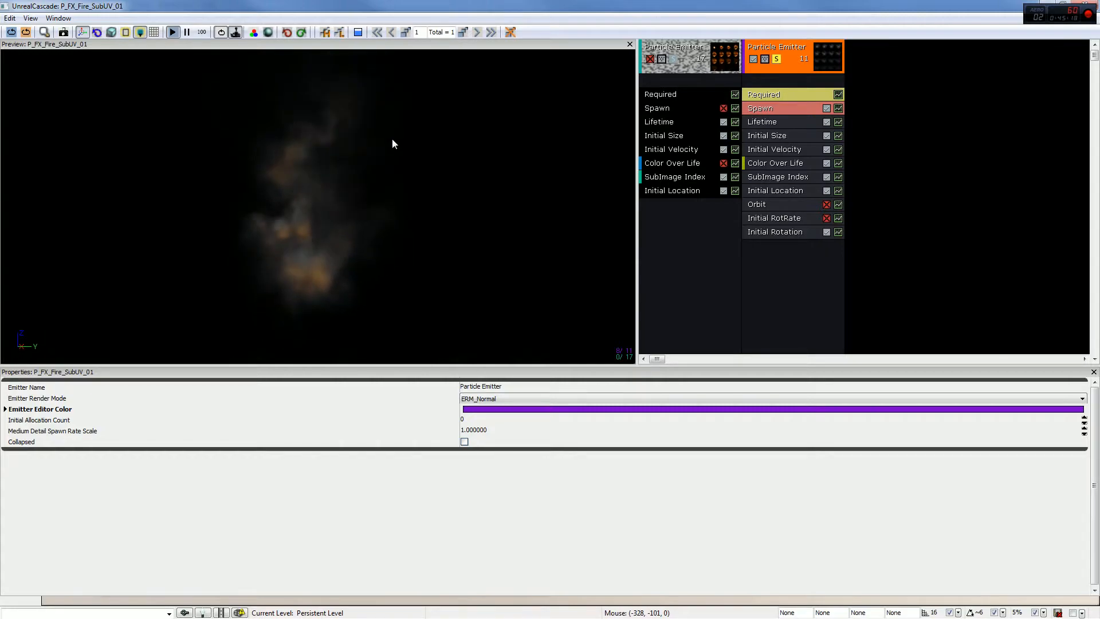
# Compare the smoke with Initial Rotation disabled and re-enabled, and enable the second emitter's Initial RotRate module
pyautogui.click(826, 231)
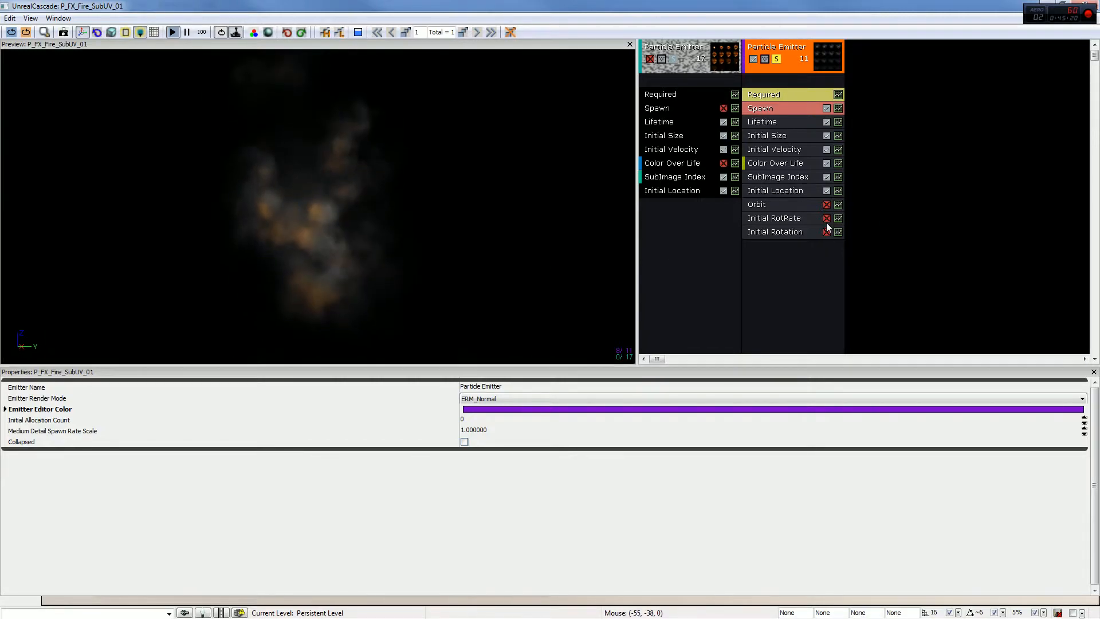
pyautogui.click(825, 219)
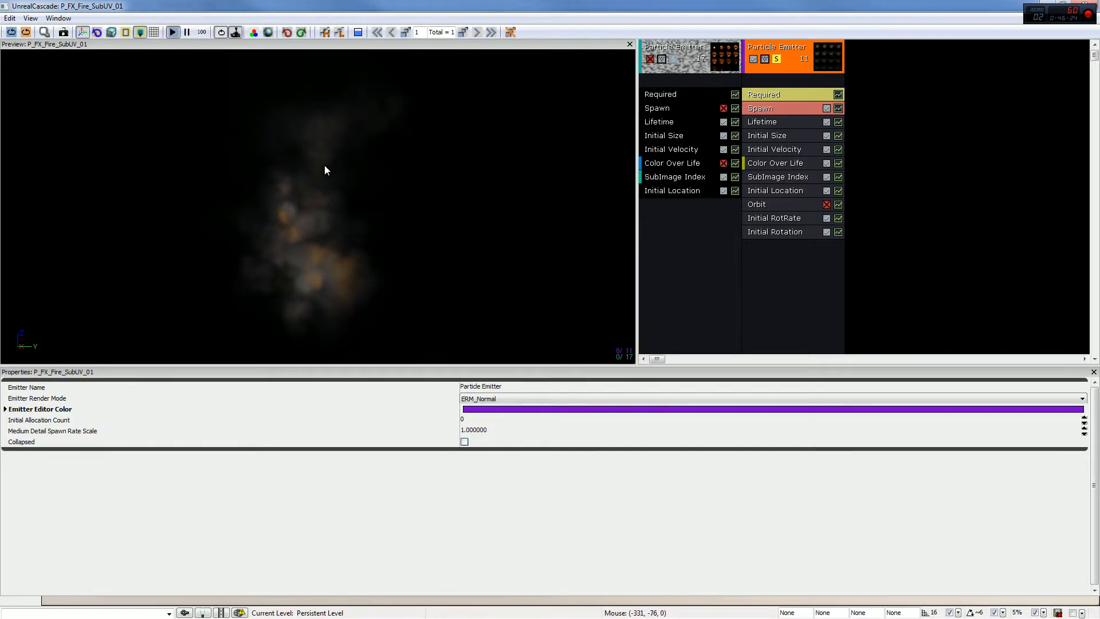
# Review the second emitter's available modules and its Initial RotRate, Initial Rotation and Initial Velocity properties
pyautogui.rightClick(818, 239)
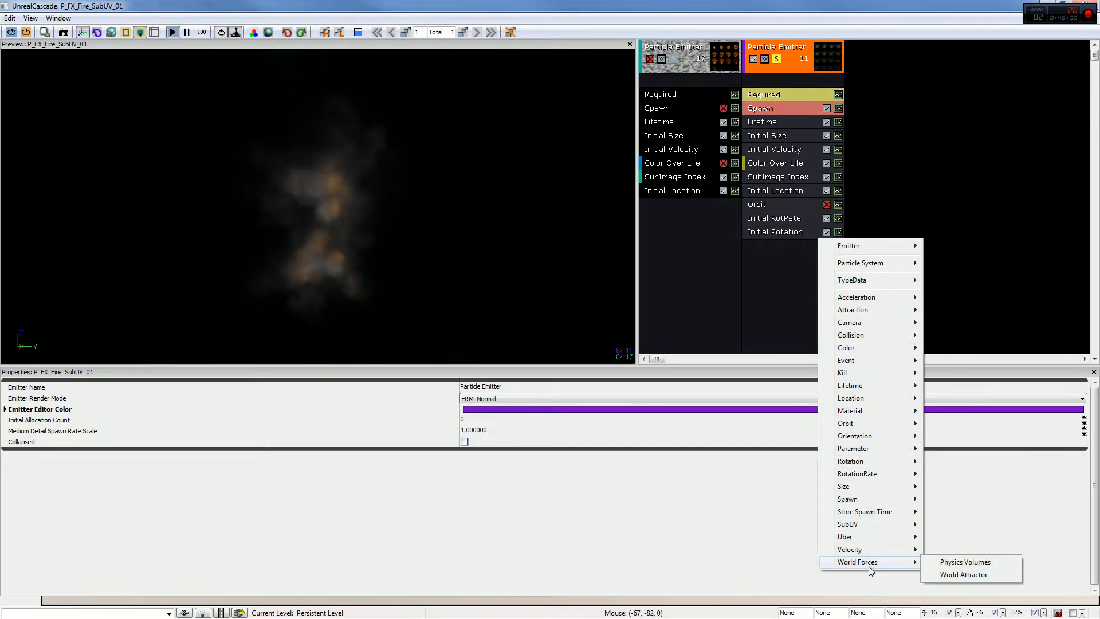
pyautogui.click(776, 307)
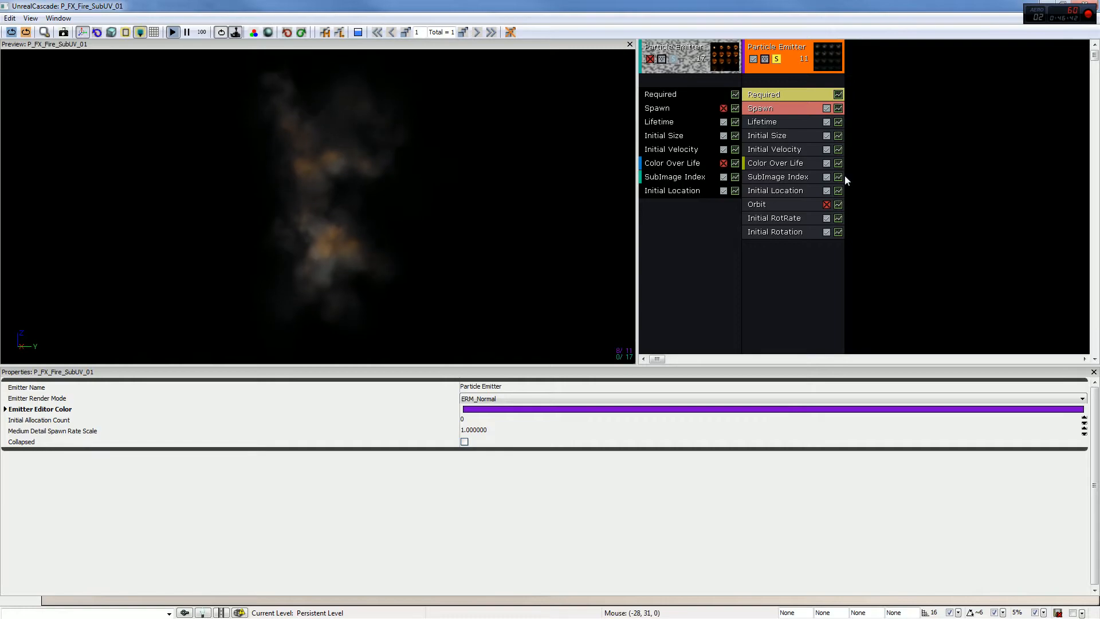
pyautogui.click(796, 218)
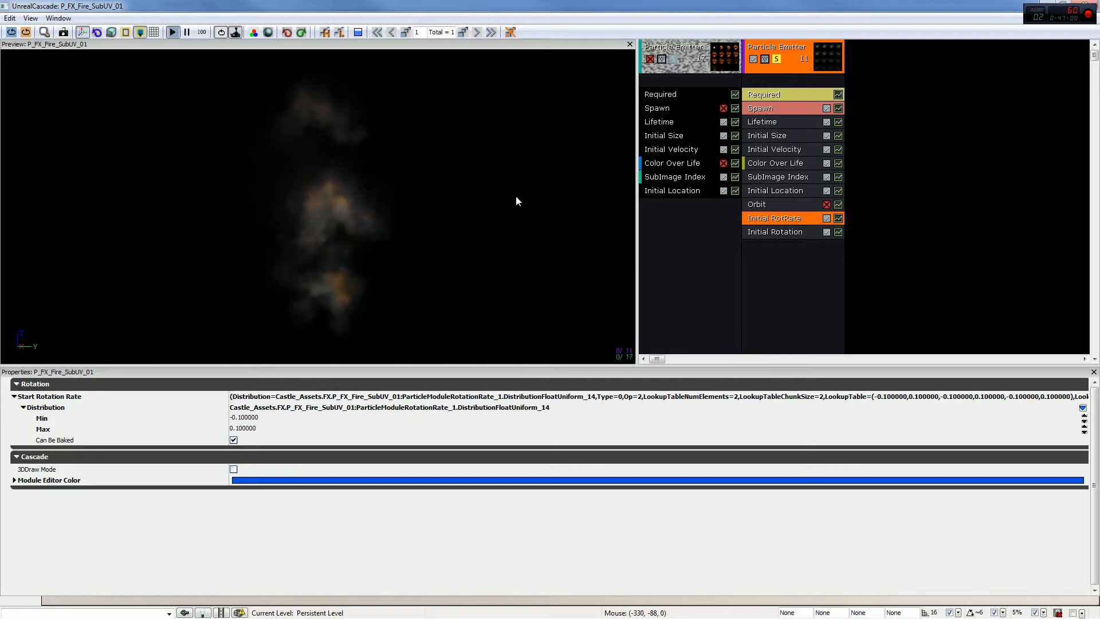
pyautogui.click(772, 233)
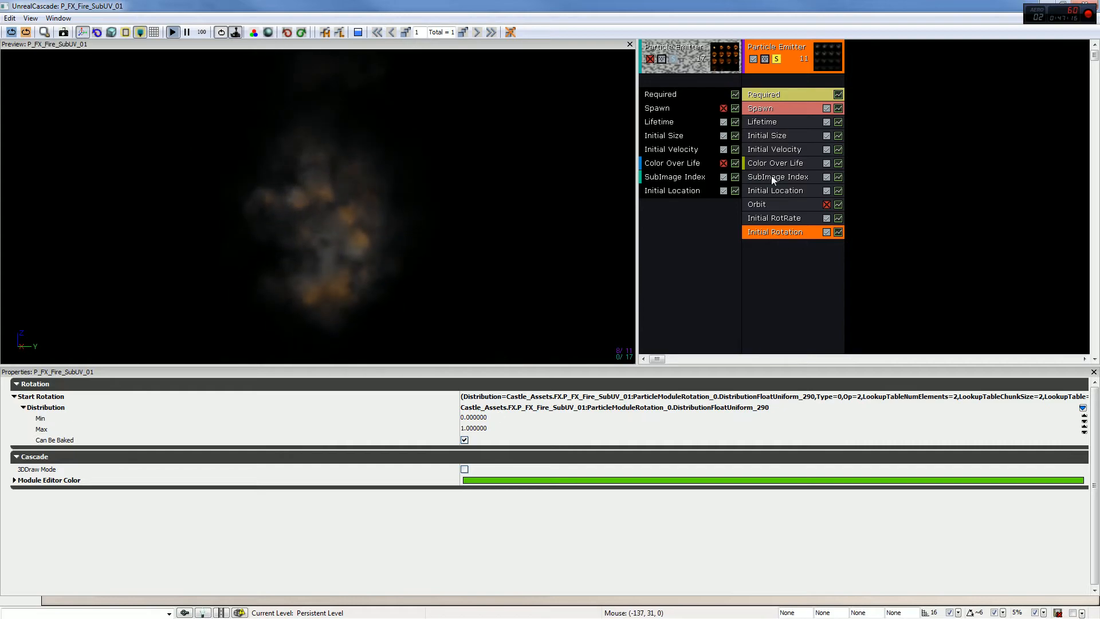
pyautogui.click(786, 149)
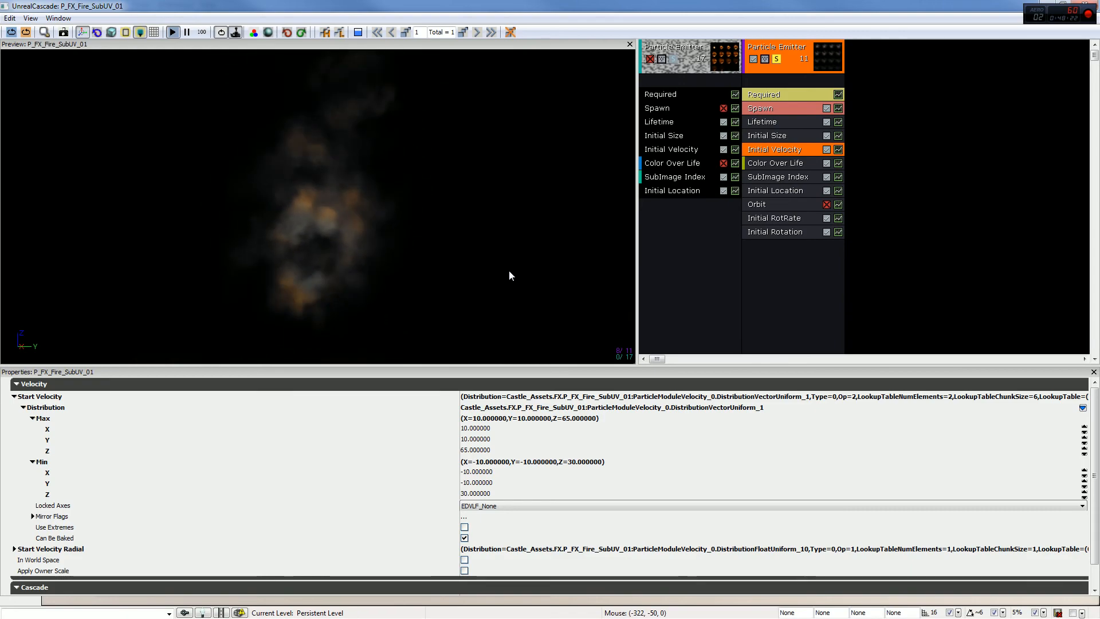
# Close the particle editor and the Content Browser to return to the level view
pyautogui.click(1091, 4)
pyautogui.click(532, 52)
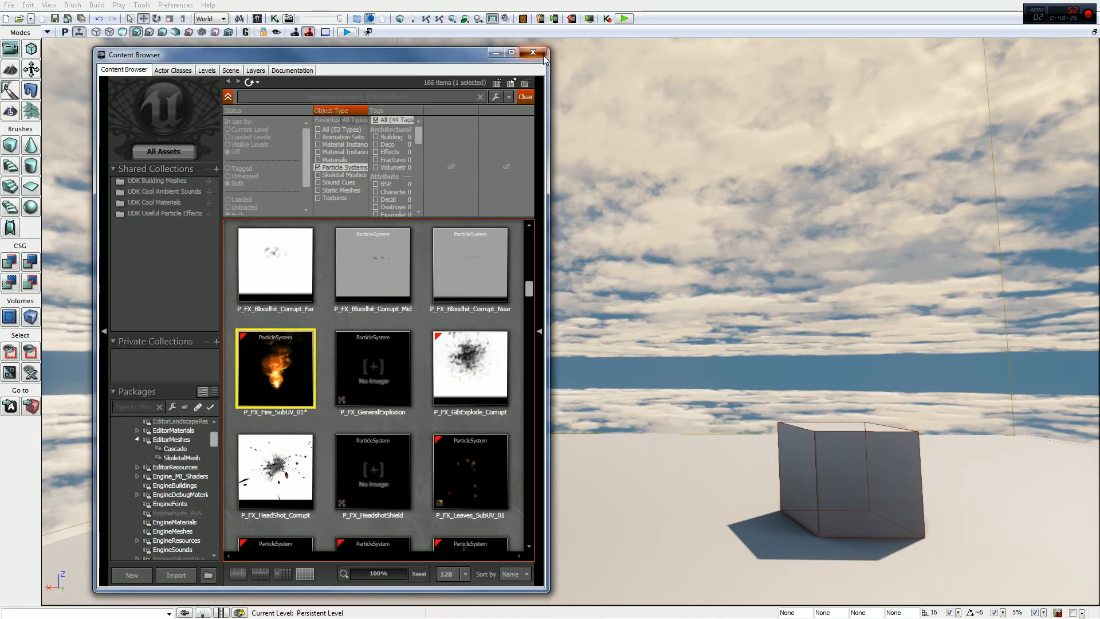